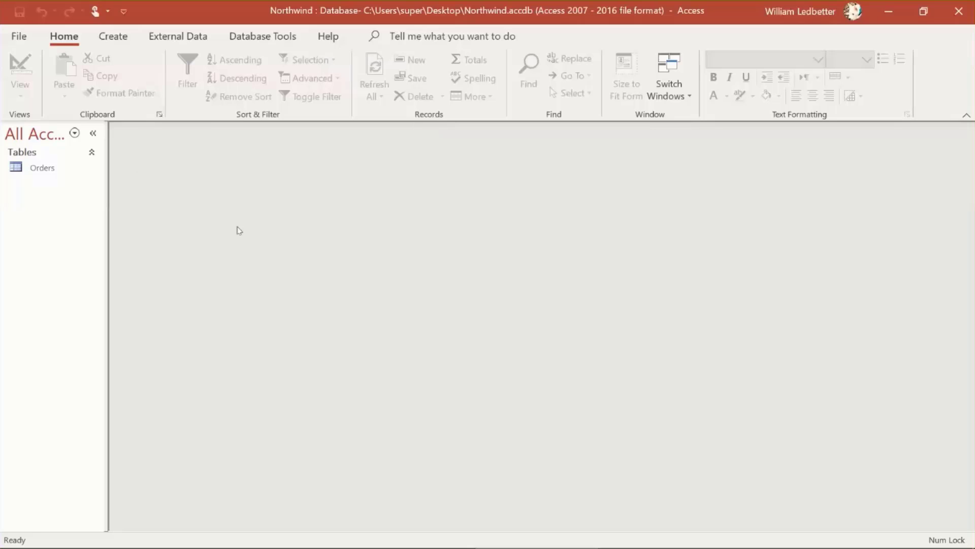
click(20, 37)
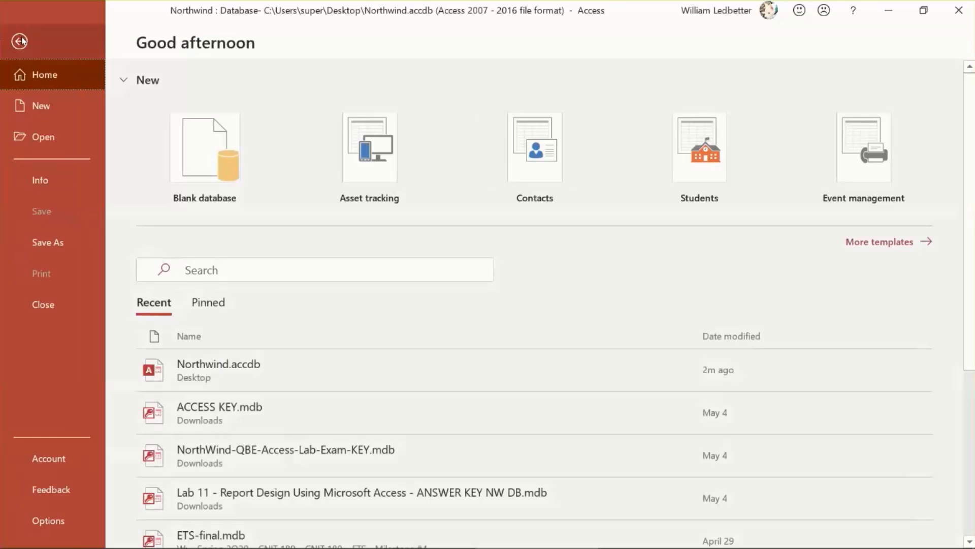
click(20, 41)
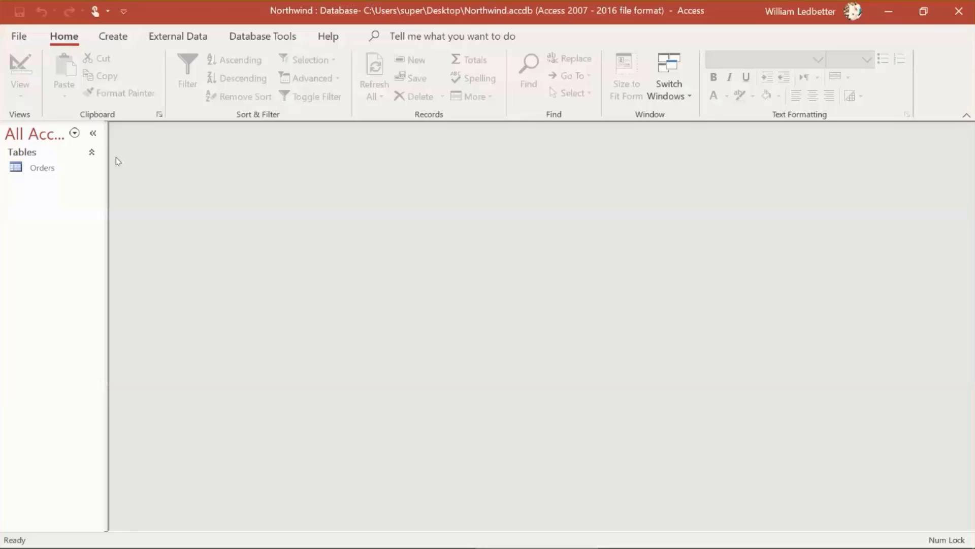
Filter the navigation pane to show only tables and open the Orders table
click(75, 134)
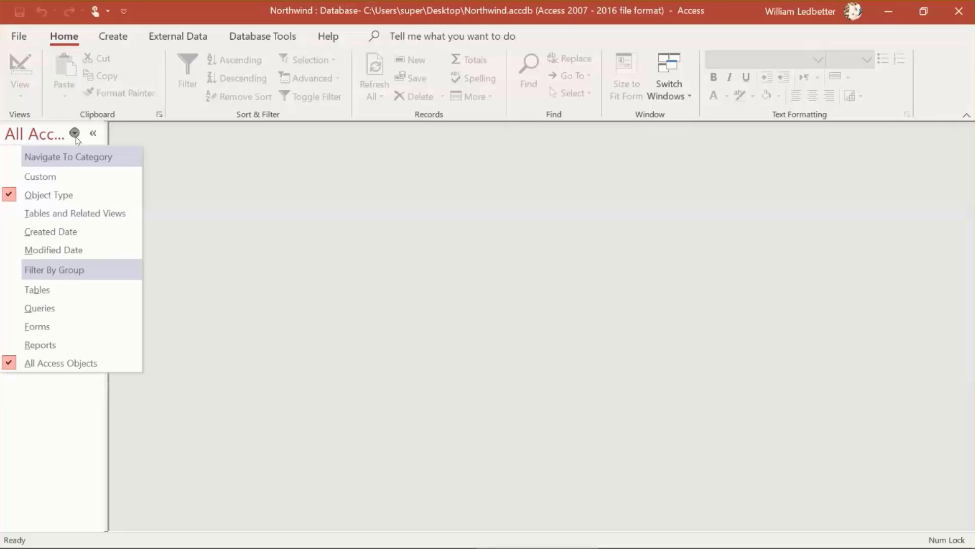
click(62, 294)
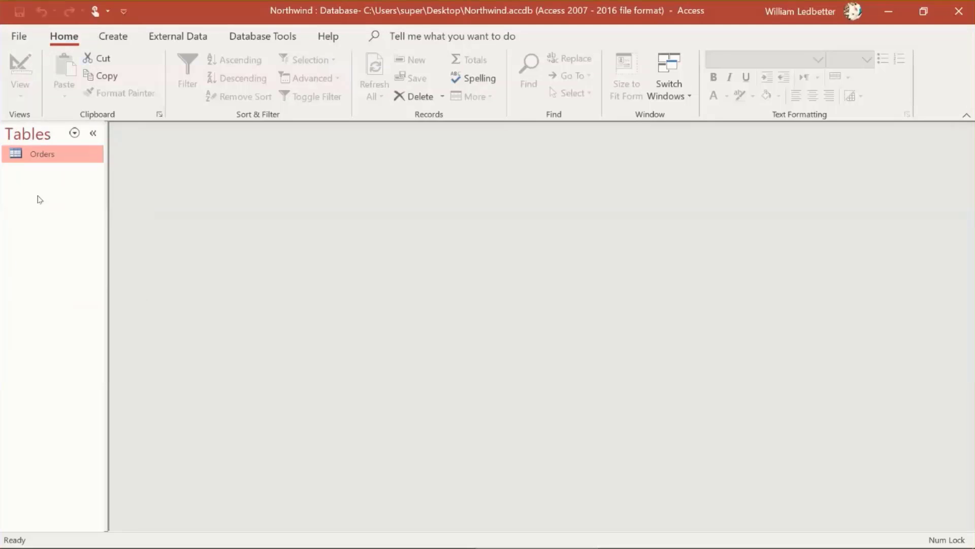
double_click(48, 161)
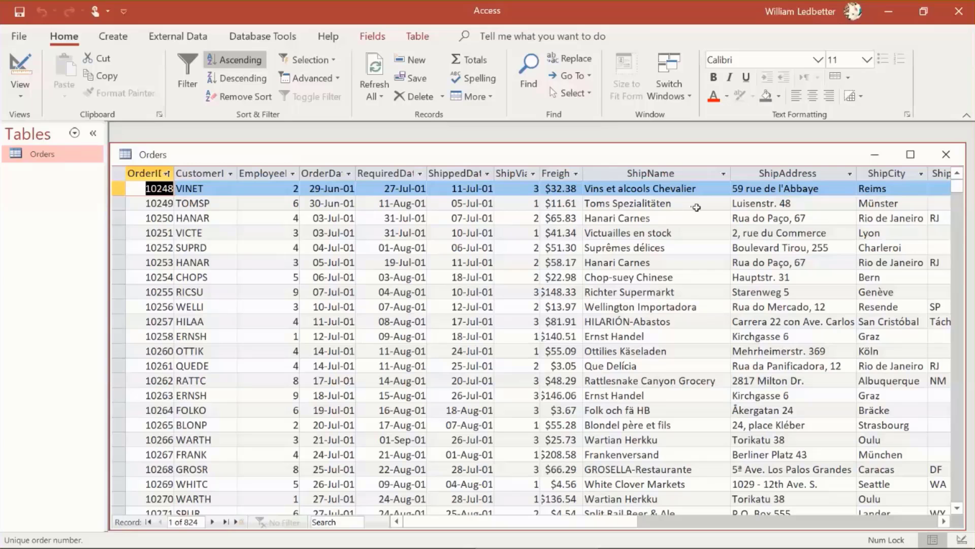
Examine the fields of the first Orders record out to the last column and back to CustomerID
key(Tab)
key(Tab)
key(Tab)
key(Tab)
key(Tab)
key(Tab)
key(Tab)
key(Tab)
key(Tab)
key(Tab)
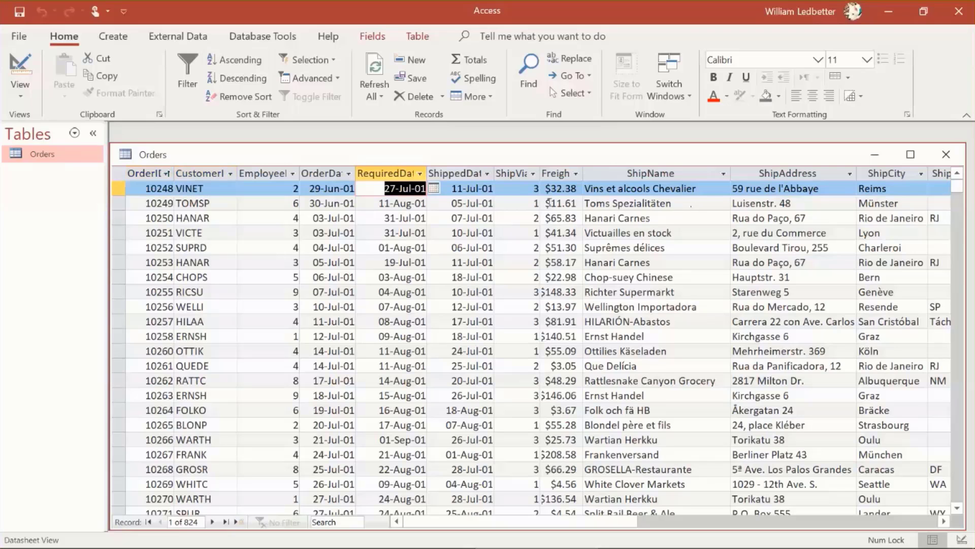
key(Tab)
key(Tab)
key(Tab)
key(Tab)
key(Tab)
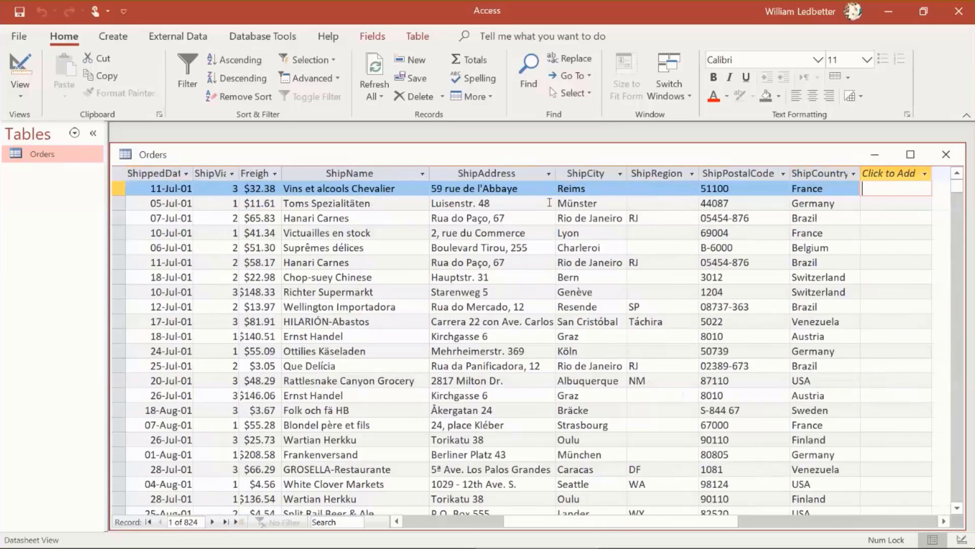
key(shift+Tab)
key(shift+Tab)
key(shift+Tab)
key(shift+Tab)
key(shift+Tab)
key(shift+Tab)
key(shift+Tab)
key(shift+Tab)
key(shift+Tab)
key(shift+Tab)
key(shift+Tab)
key(shift+Tab)
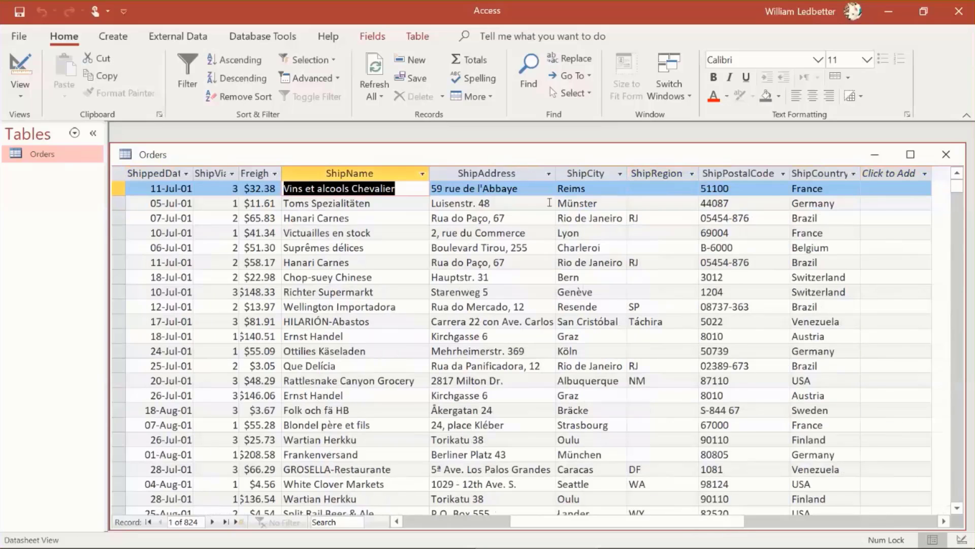
key(shift+Tab)
key(shift+Tab)
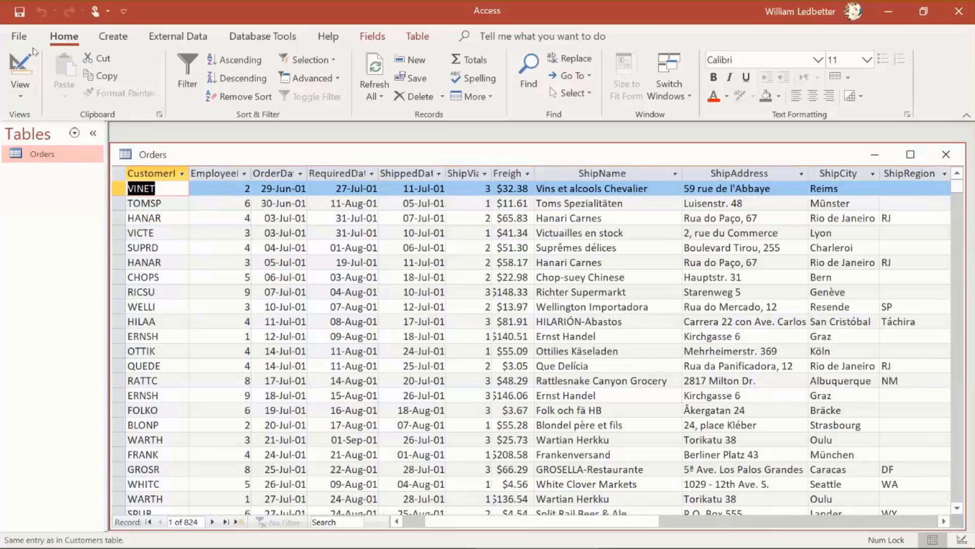
Search the online templates for "northwind" and create a database from the Northwind template
click(23, 37)
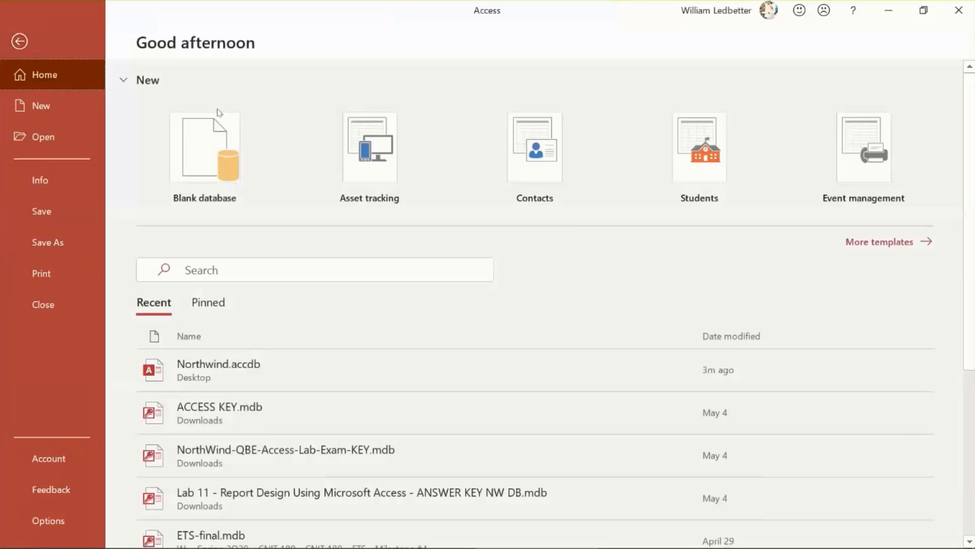
click(25, 43)
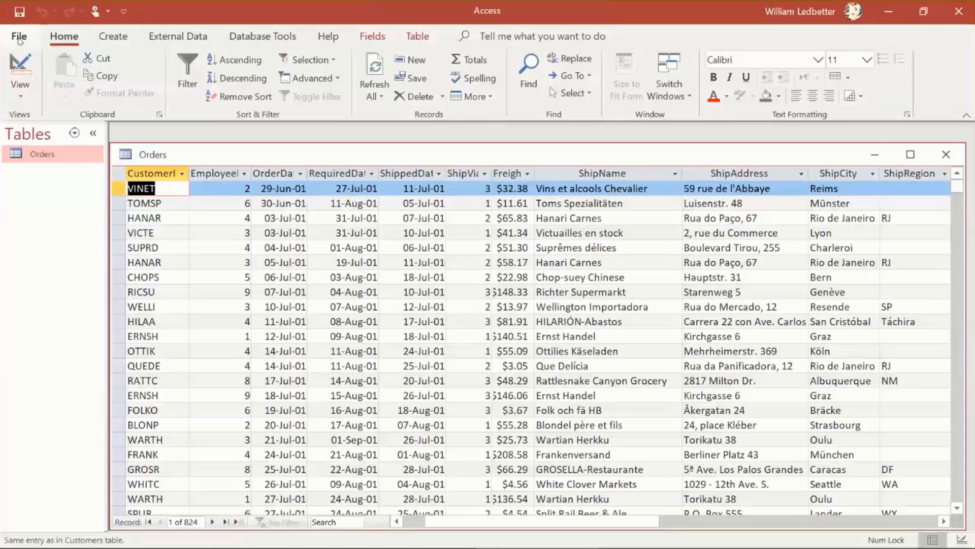
click(19, 38)
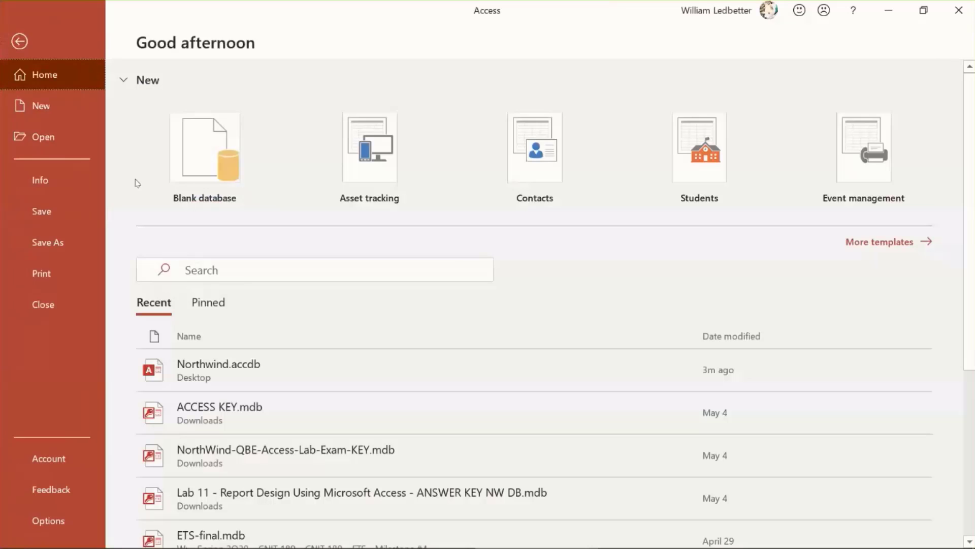
click(889, 242)
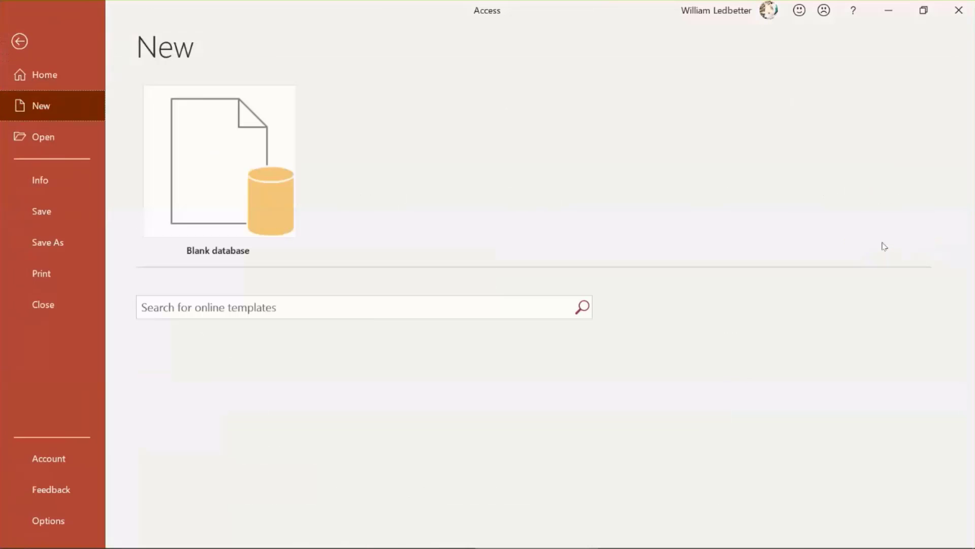
click(486, 302)
text(north)
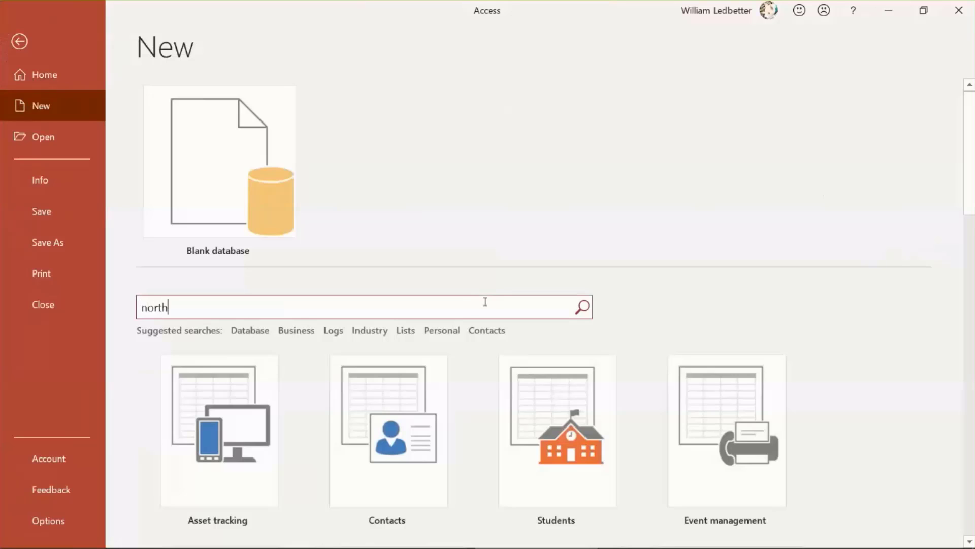
text(wind)
key(Return)
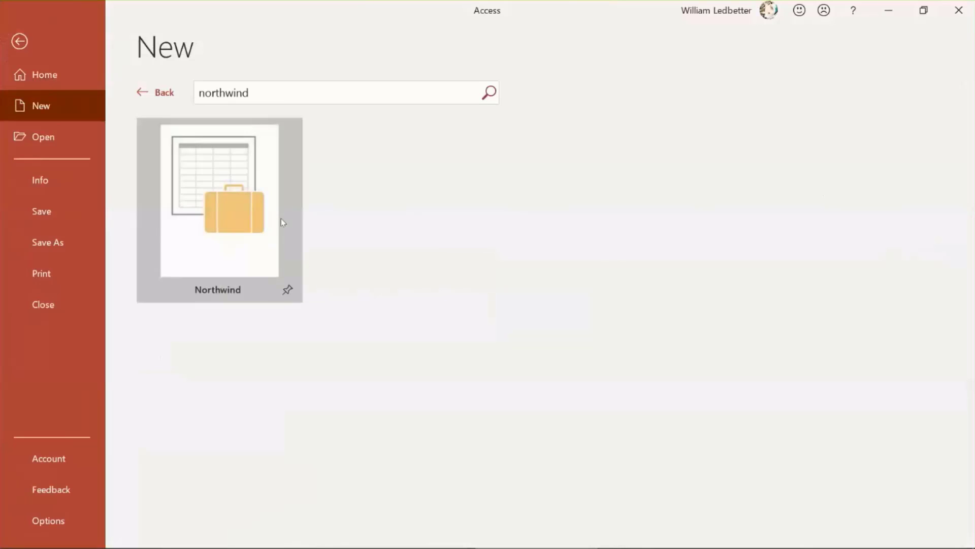
double_click(196, 198)
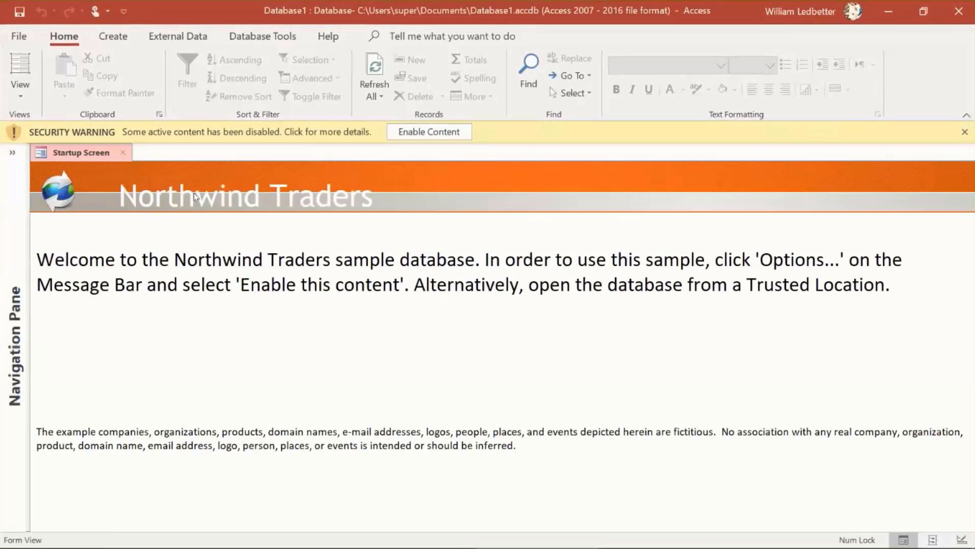
Expand and widen the navigation pane, and organize its objects by Tables and Related Views
click(19, 154)
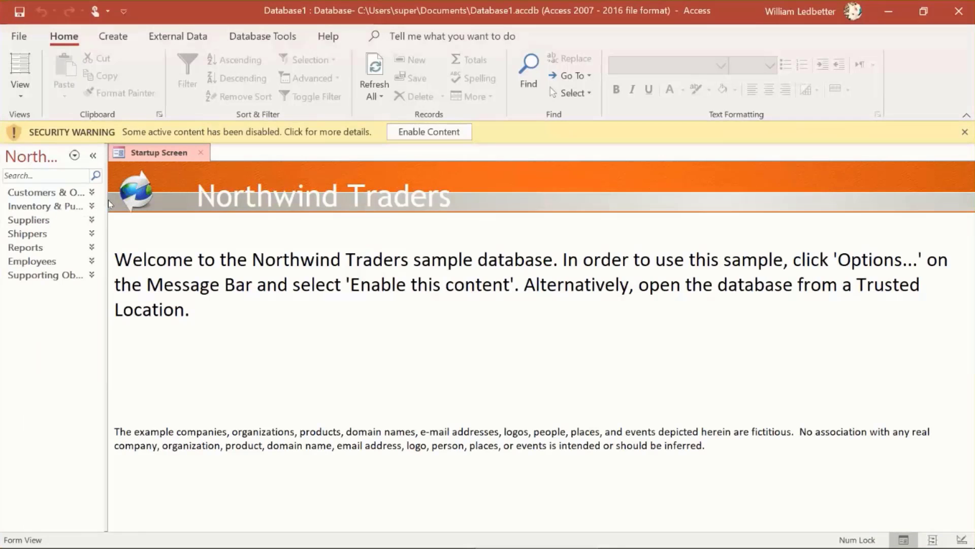
drag(104, 201, 187, 221)
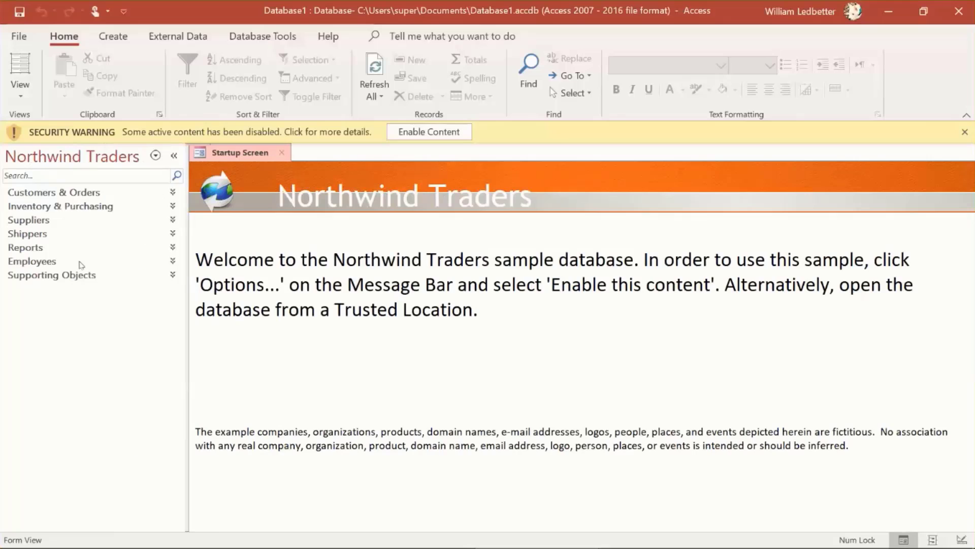
click(155, 155)
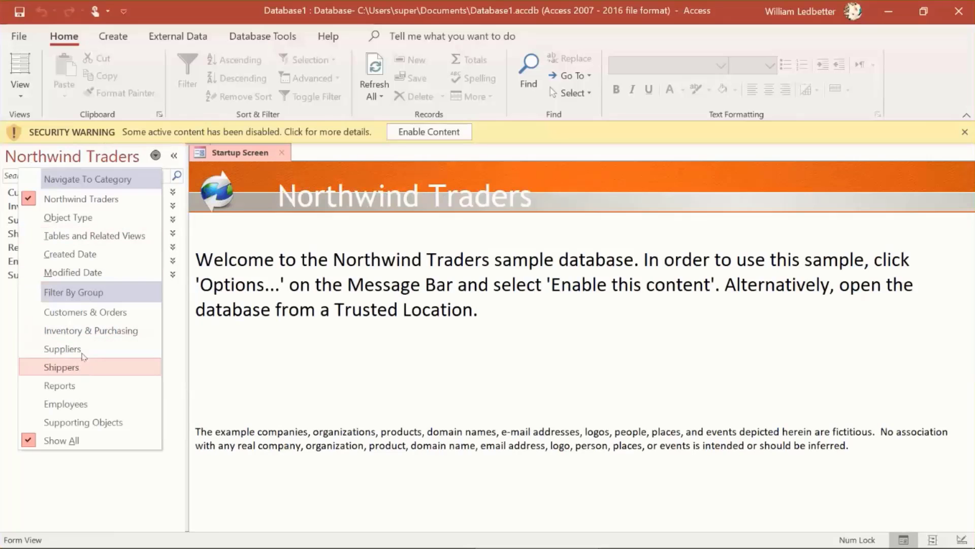
click(90, 234)
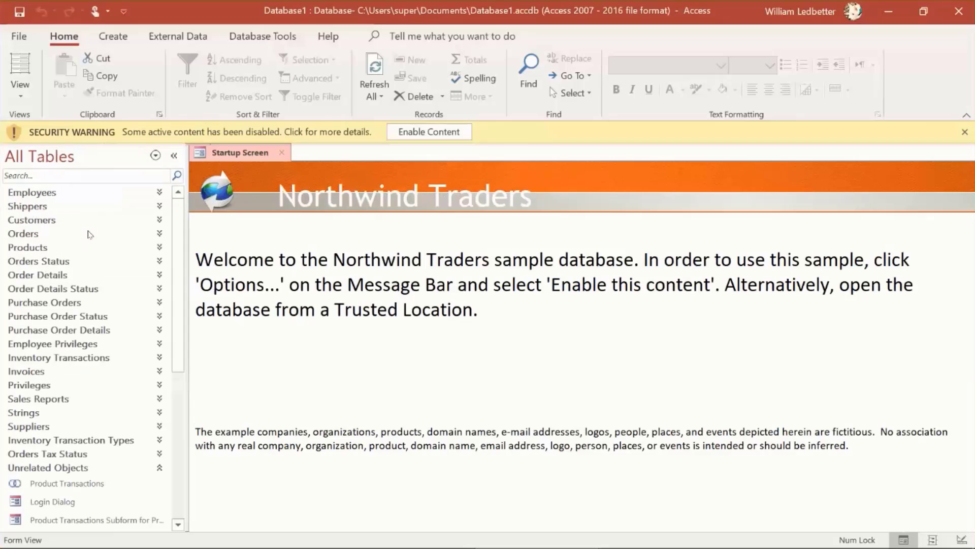
Open the Orders table from the Orders group and examine the first record's fields through Ship Country/Region and back
click(48, 231)
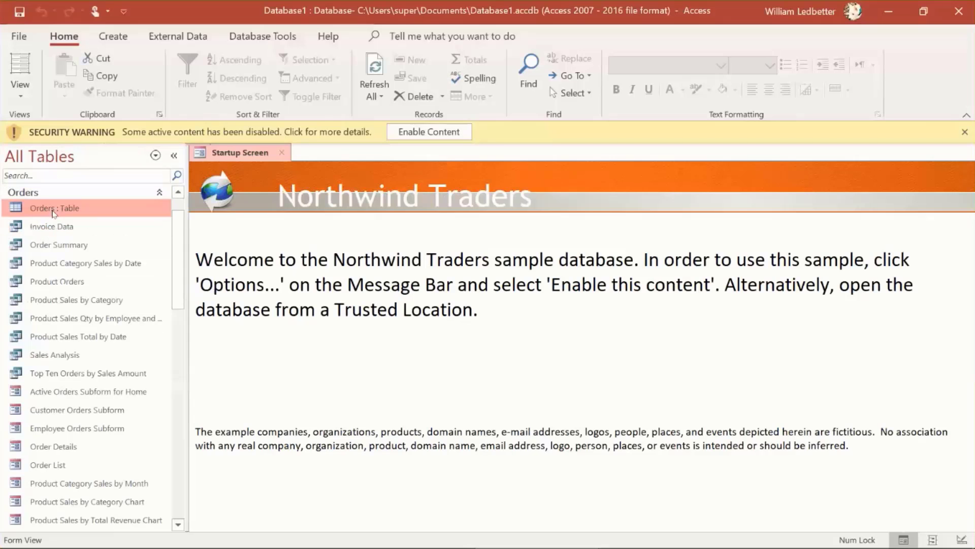
double_click(53, 209)
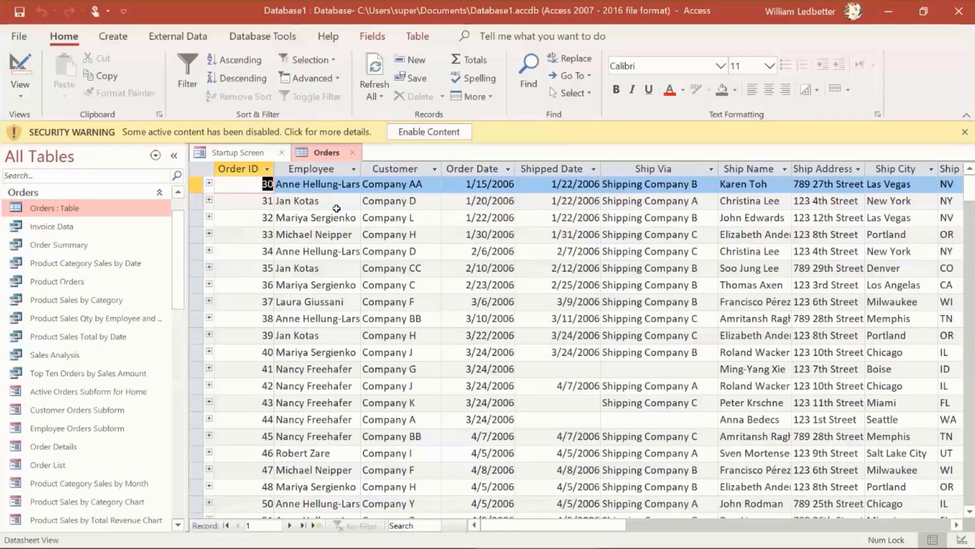
key(Tab)
key(Tab)
key(Tab)
key(Tab)
key(Tab)
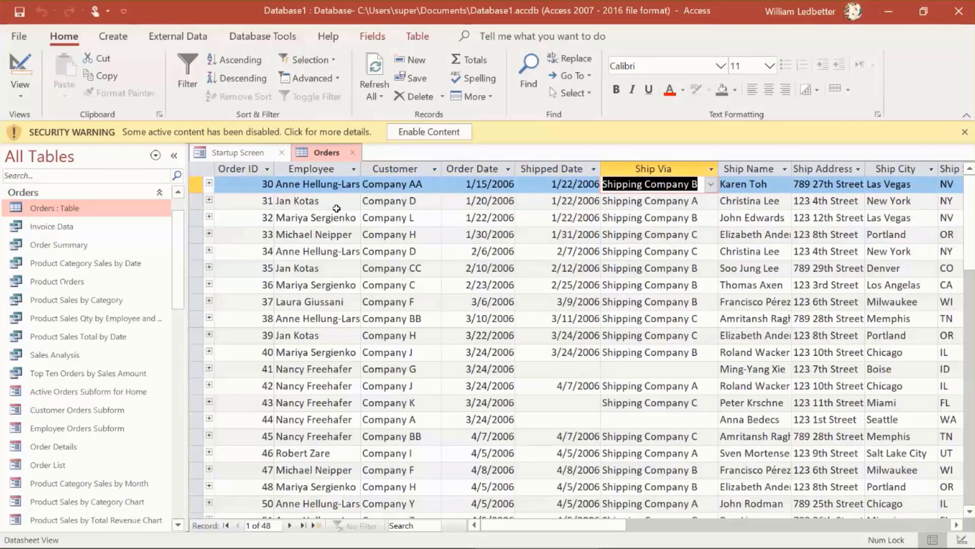
key(Tab)
key(Tab)
key(shift+Tab)
key(shift+Tab)
key(shift+Tab)
key(Tab)
key(Tab)
key(Tab)
key(Tab)
key(Tab)
key(Tab)
key(Tab)
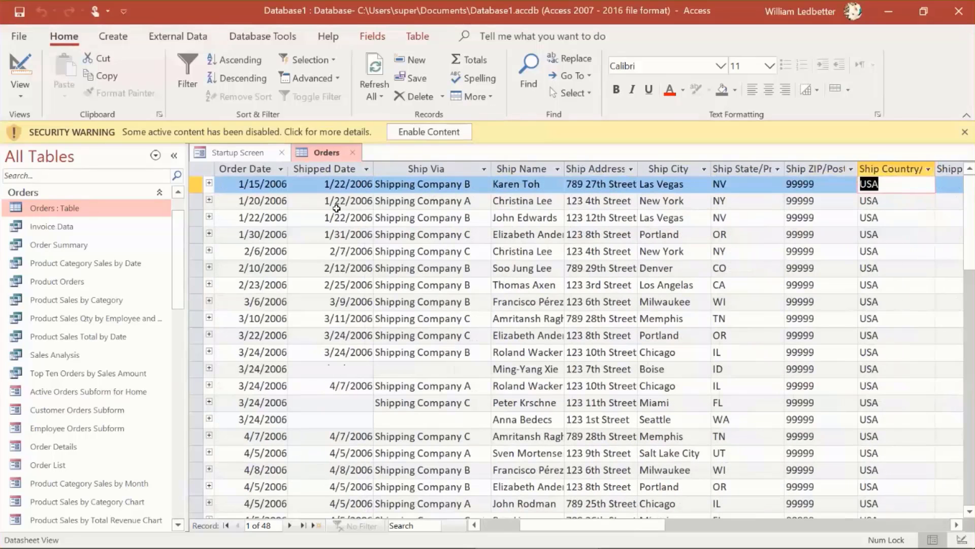
key(shift+Tab)
key(shift+Tab)
key(shift+Tab)
key(shift+Tab)
key(shift+Tab)
key(shift+Tab)
key(shift+Tab)
key(shift+Tab)
key(shift+Tab)
key(shift+Tab)
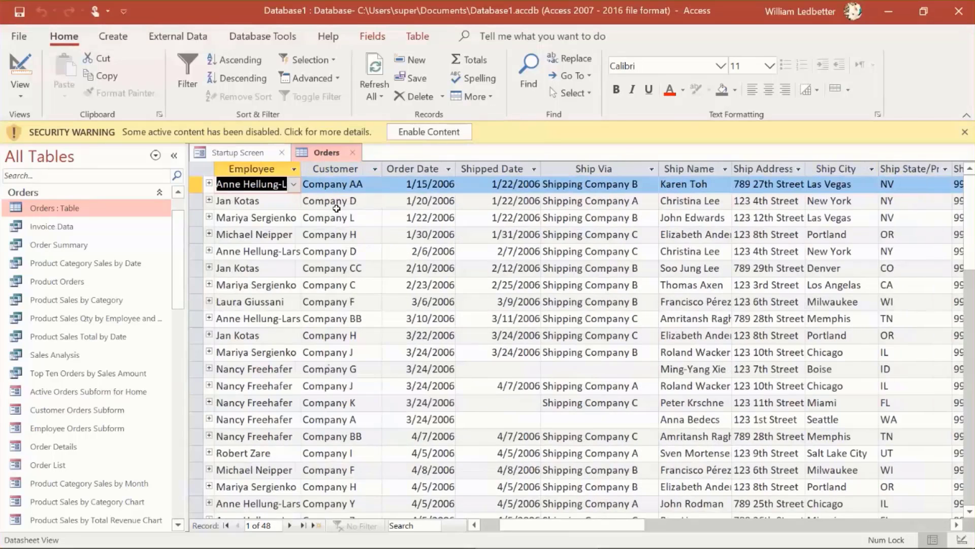
key(shift+Tab)
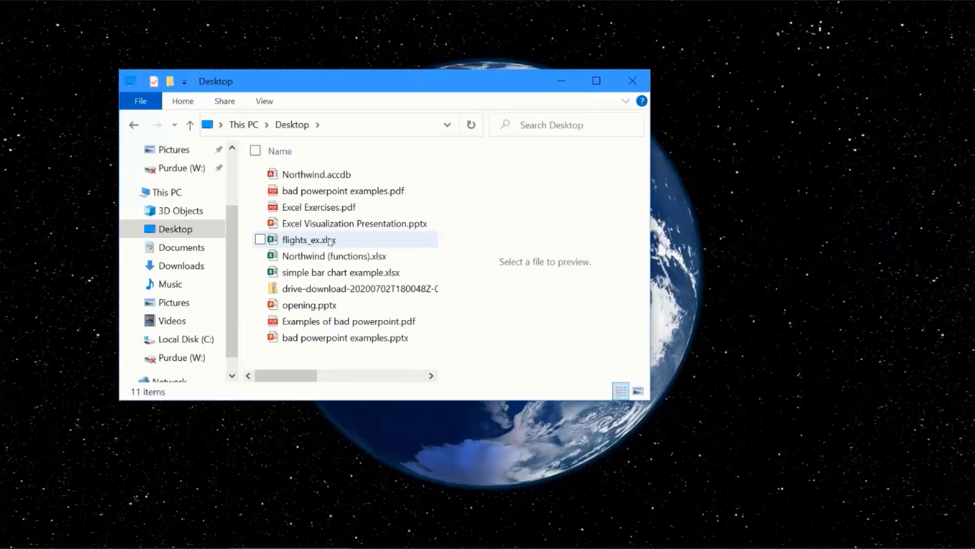
Create a new Microsoft Excel Worksheet in File Explorer's Desktop folder, keep its default name, and open it in Excel
click(307, 272)
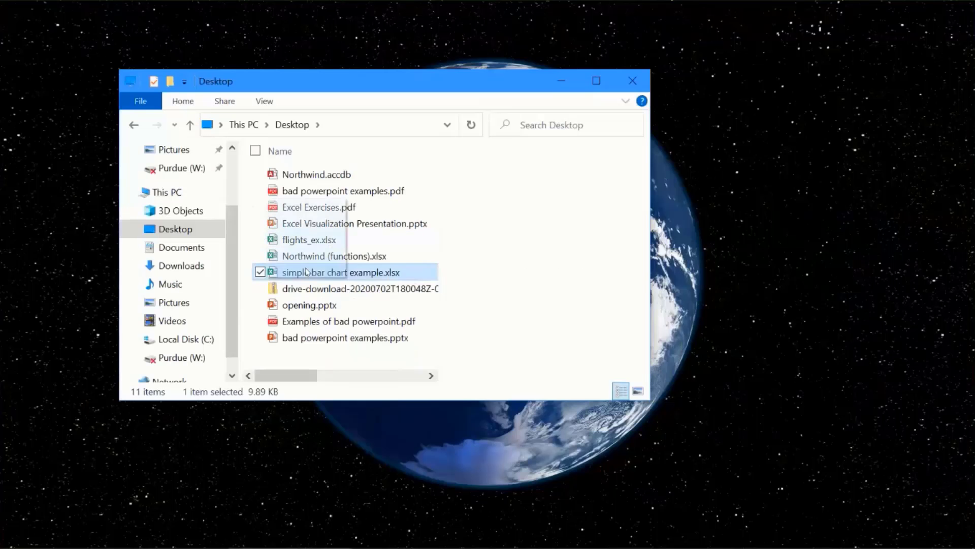
right_click(304, 354)
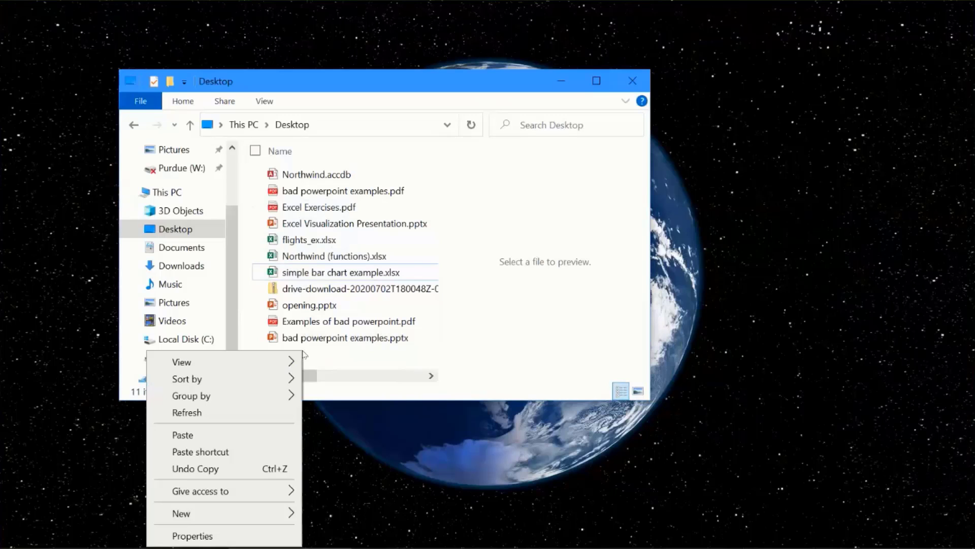
mouse_move(254, 512)
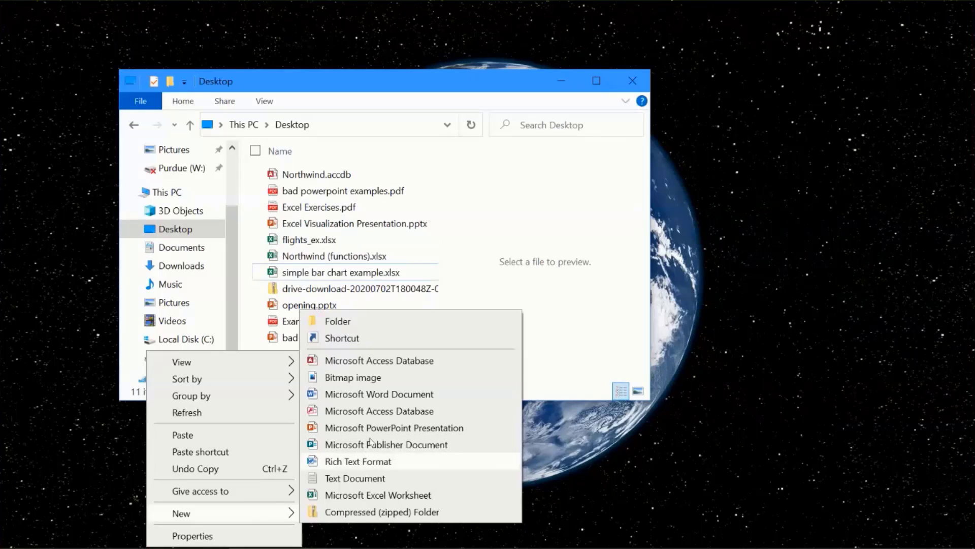
click(353, 496)
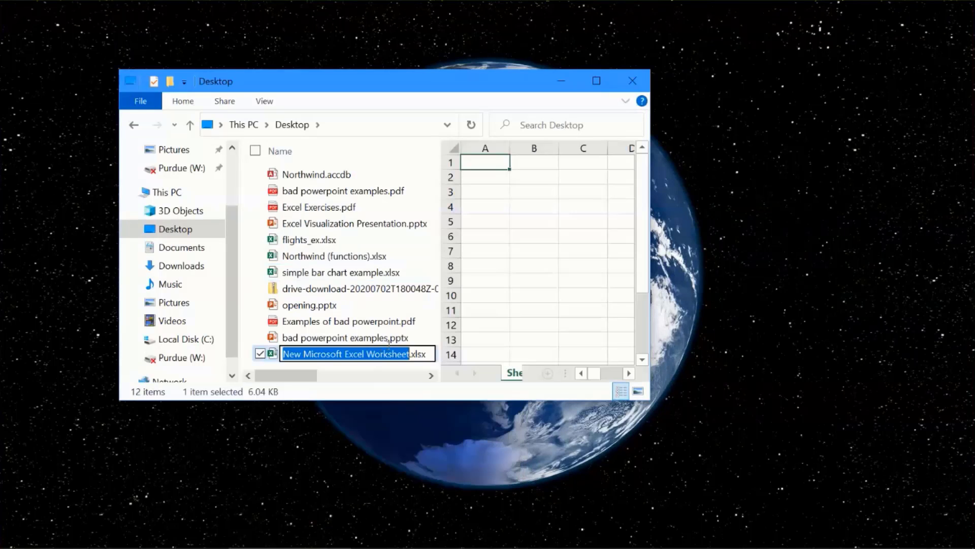
click(376, 322)
click(339, 352)
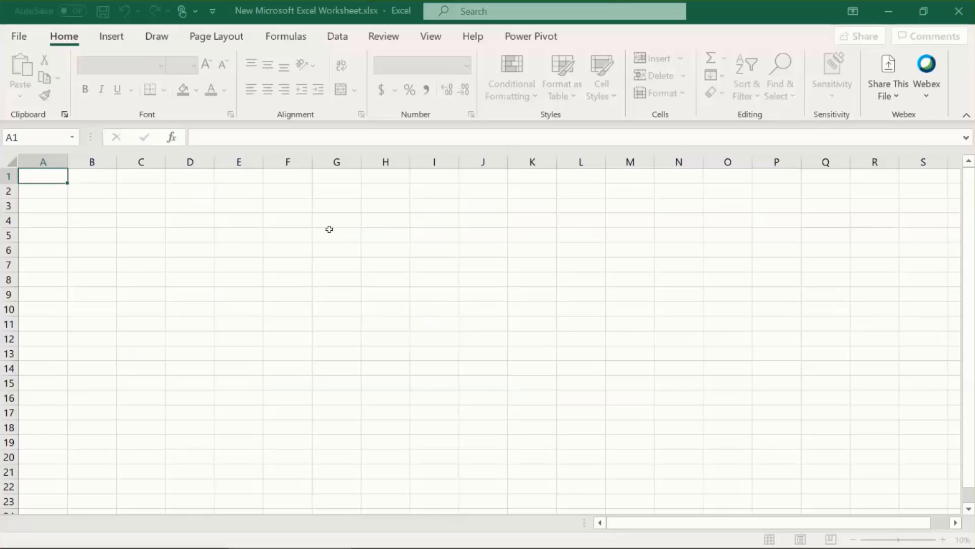
Open Excel Visualization Presentation.pptx from the Desktop folder in File Explorer and return to the blank Excel worksheet
mouse_move(209, 537)
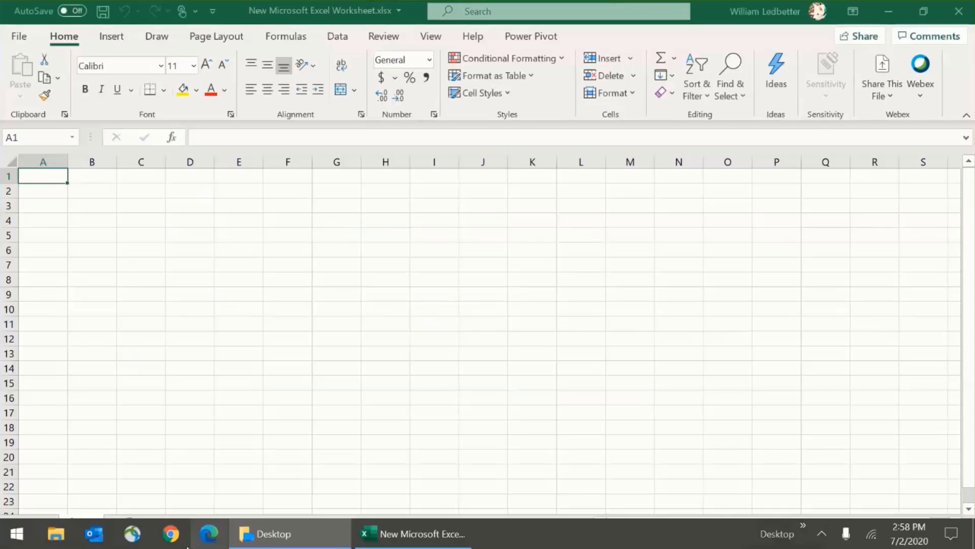
click(57, 535)
click(320, 538)
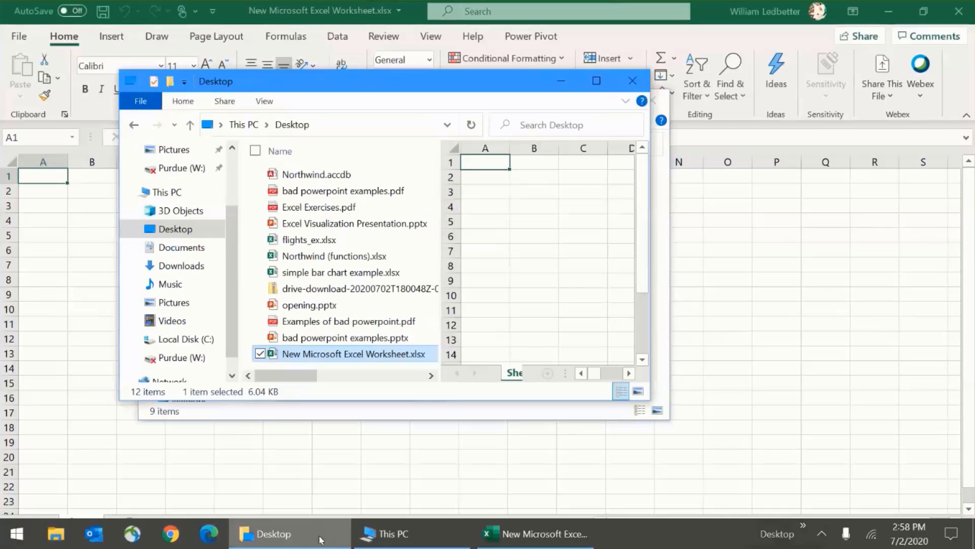
click(359, 225)
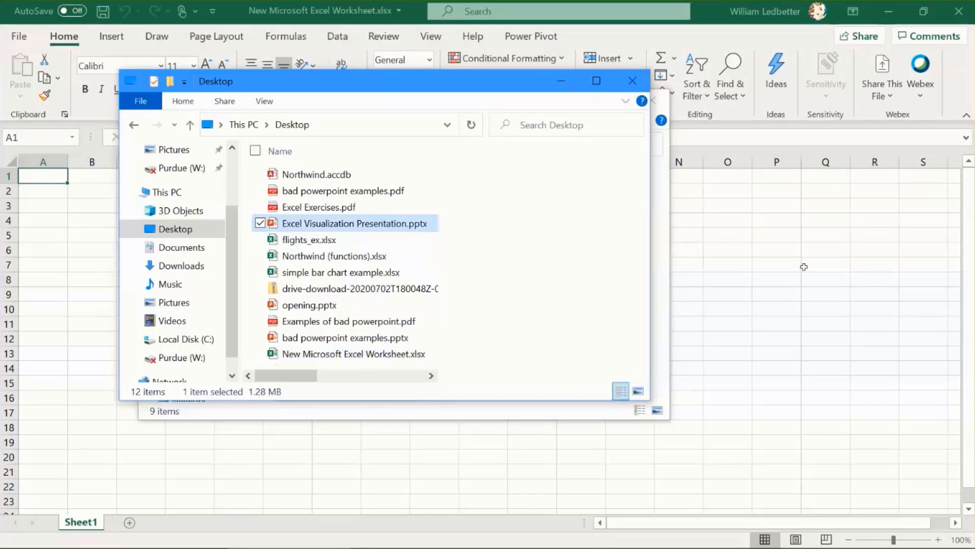
click(805, 267)
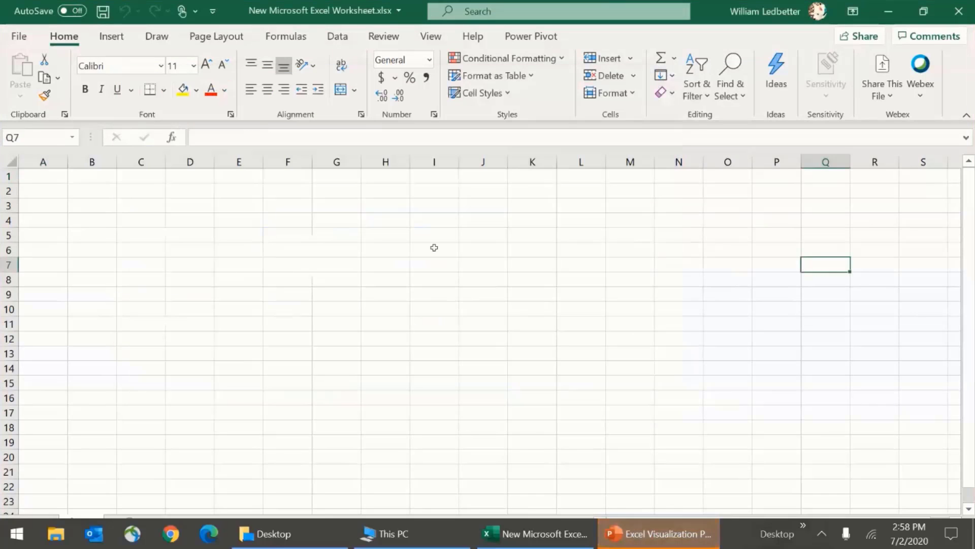
Magnify the screen to 200% with Magnifier, examine the workbook's data import commands, and return to normal magnification
key(super)
text(magnif)
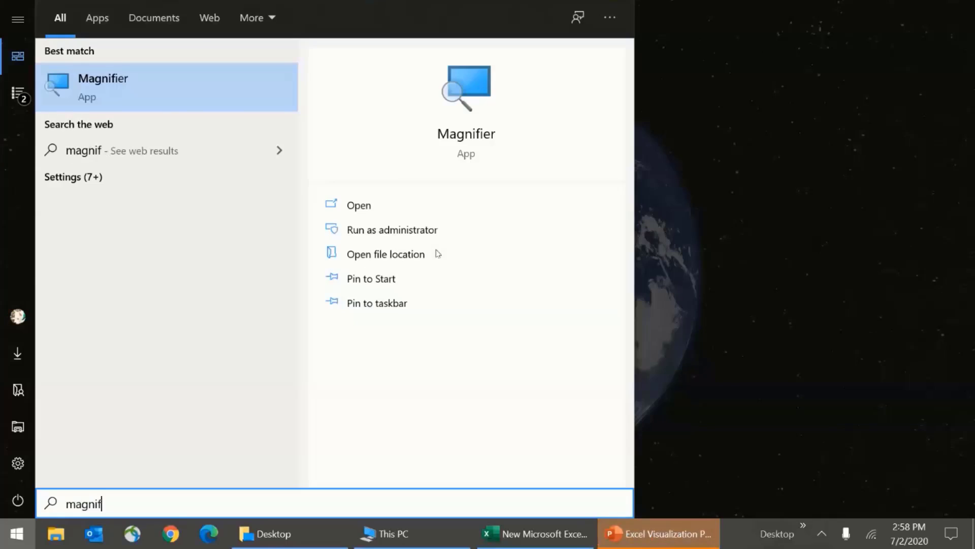
key(Return)
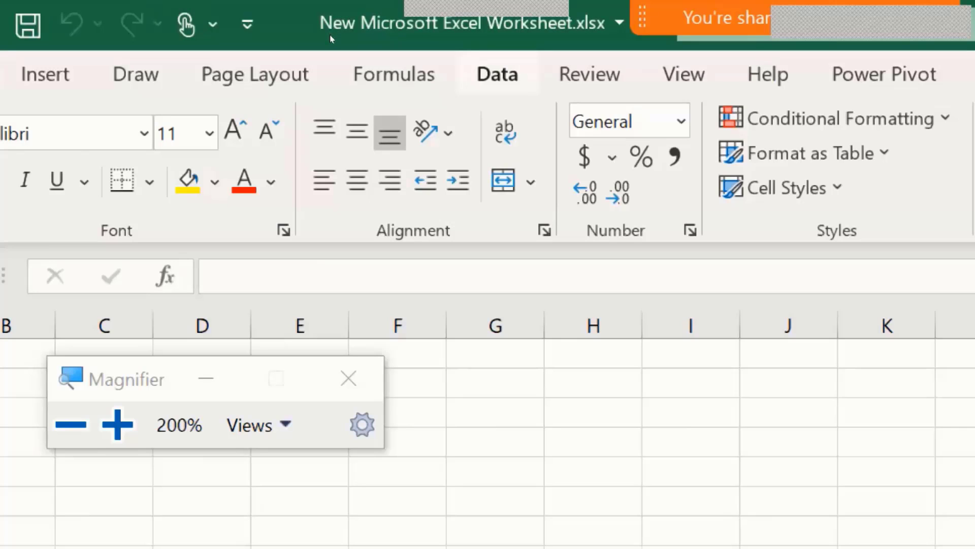
click(498, 75)
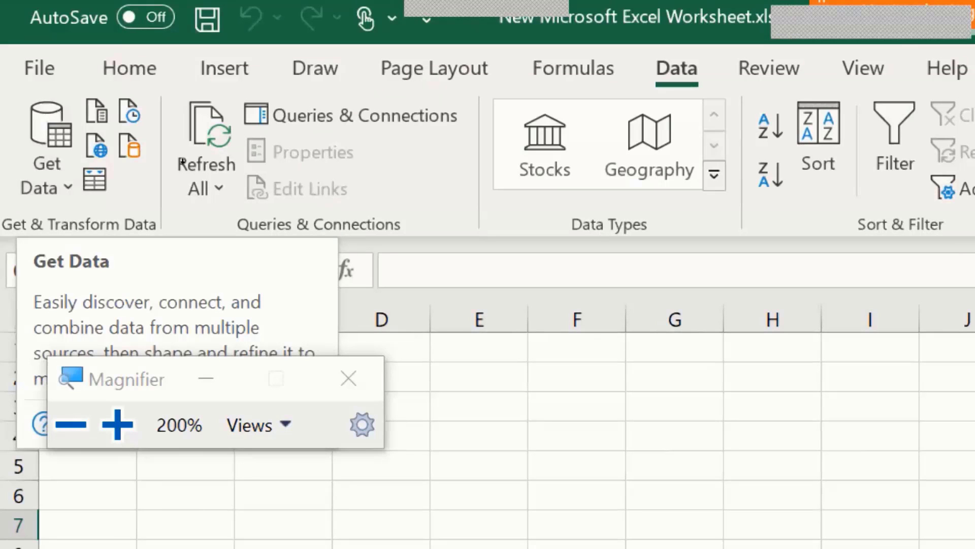
key(super+Escape)
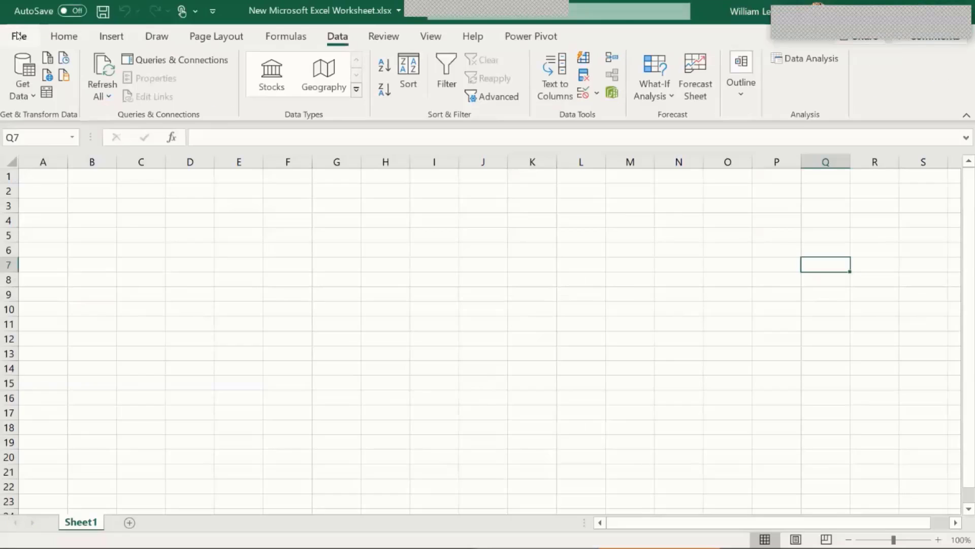
Review the Azure, online services, other and database source categories for getting data, and start an import from a Microsoft Access database
click(44, 152)
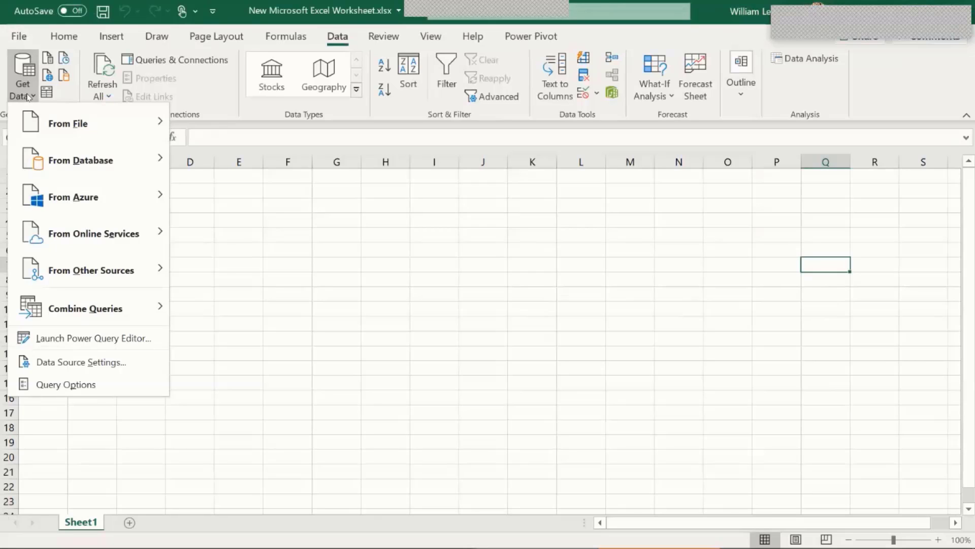
mouse_move(77, 198)
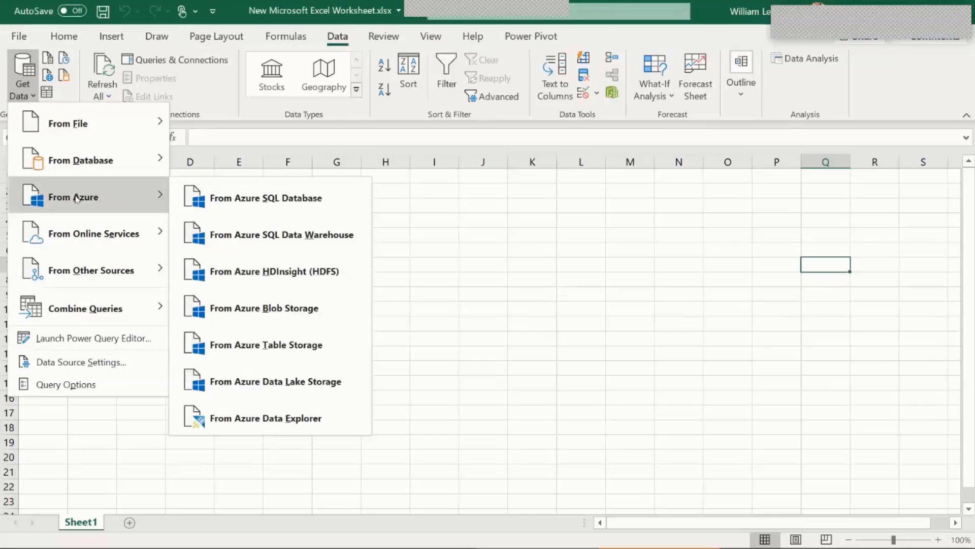
mouse_move(90, 272)
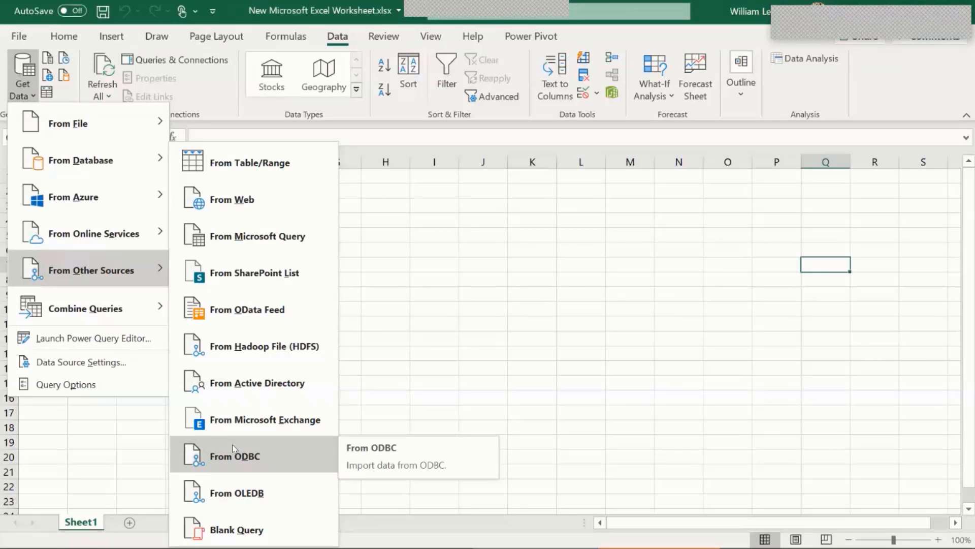
mouse_move(115, 239)
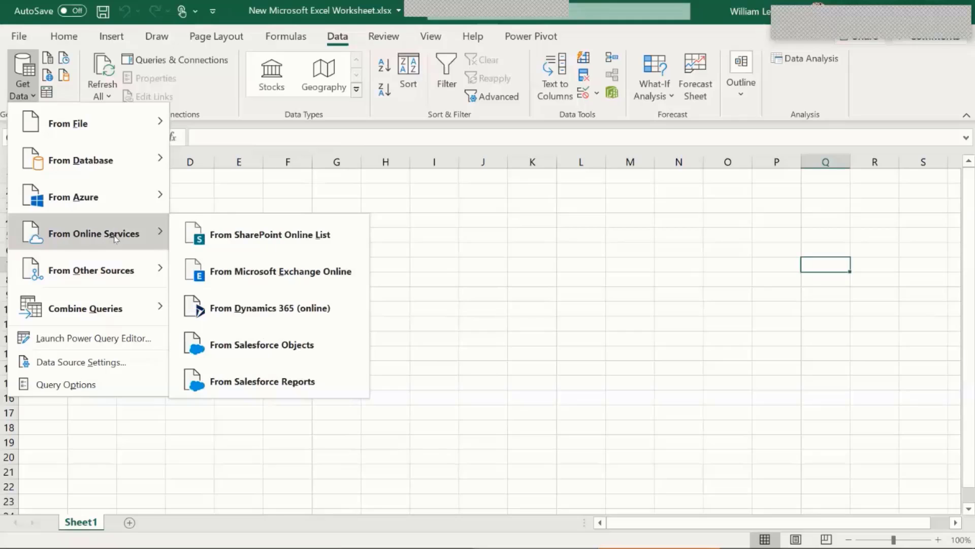
mouse_move(108, 257)
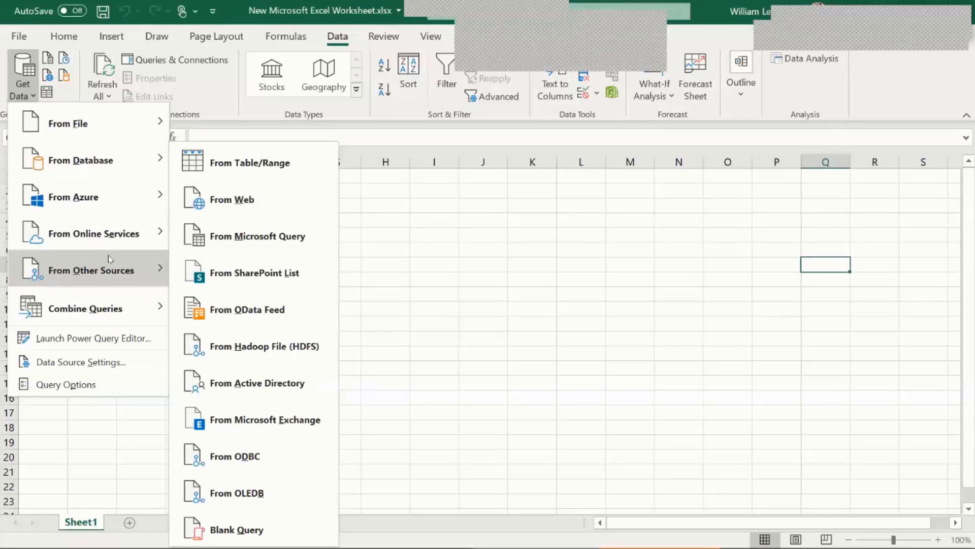
mouse_move(126, 172)
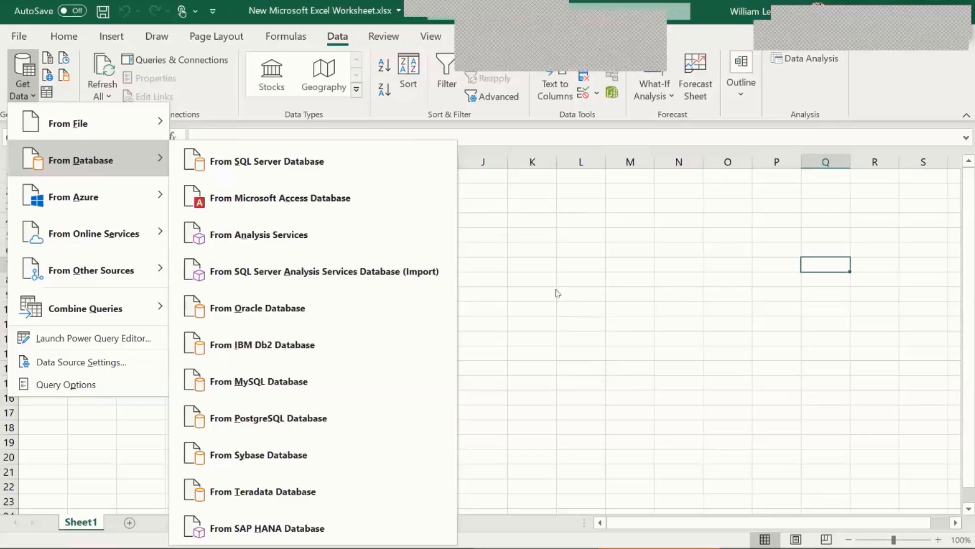
click(370, 205)
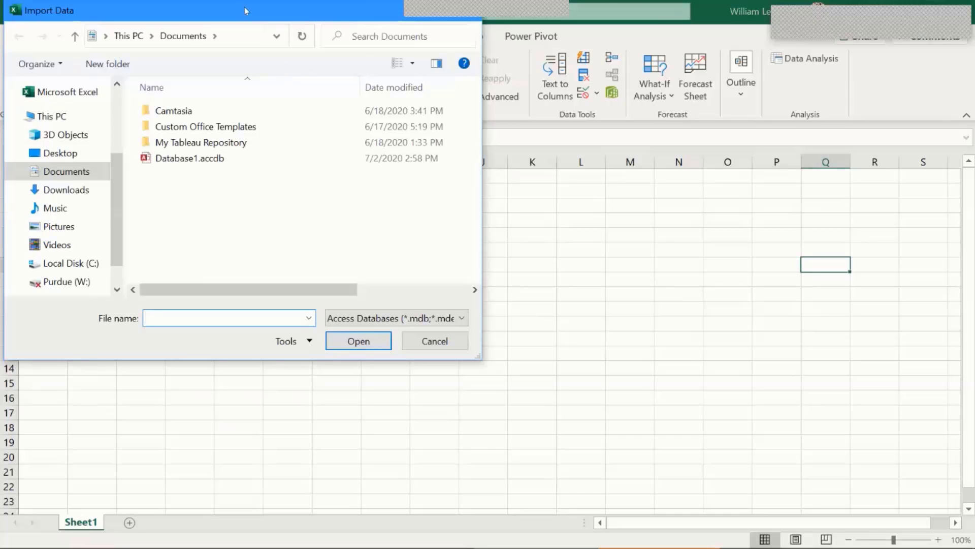
Choose Northwind.accdb from the Desktop folder as the database to import
drag(246, 10, 420, 77)
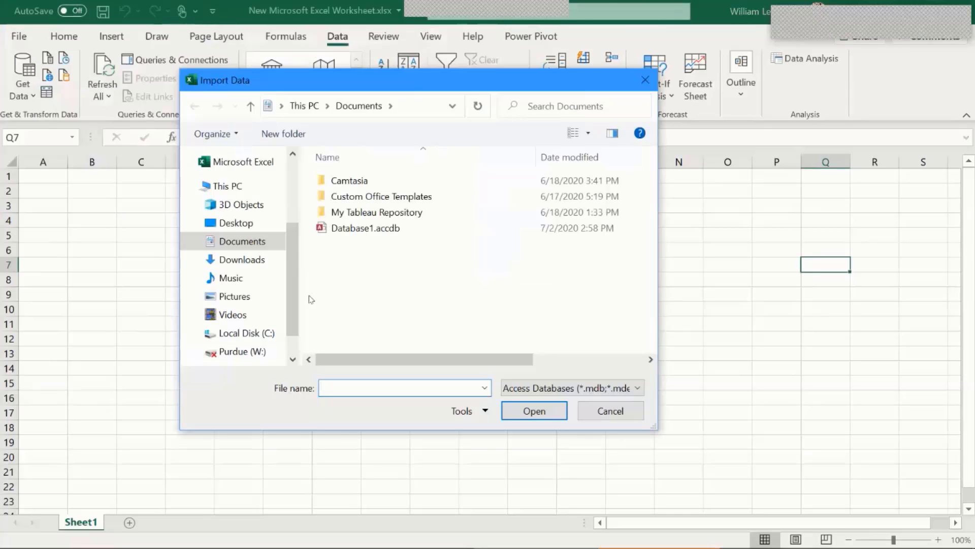
click(236, 222)
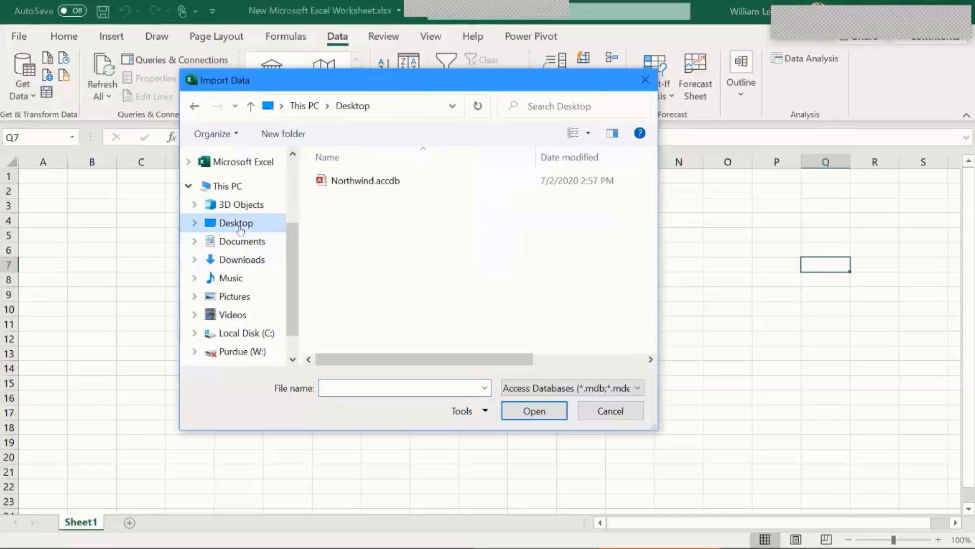
double_click(377, 182)
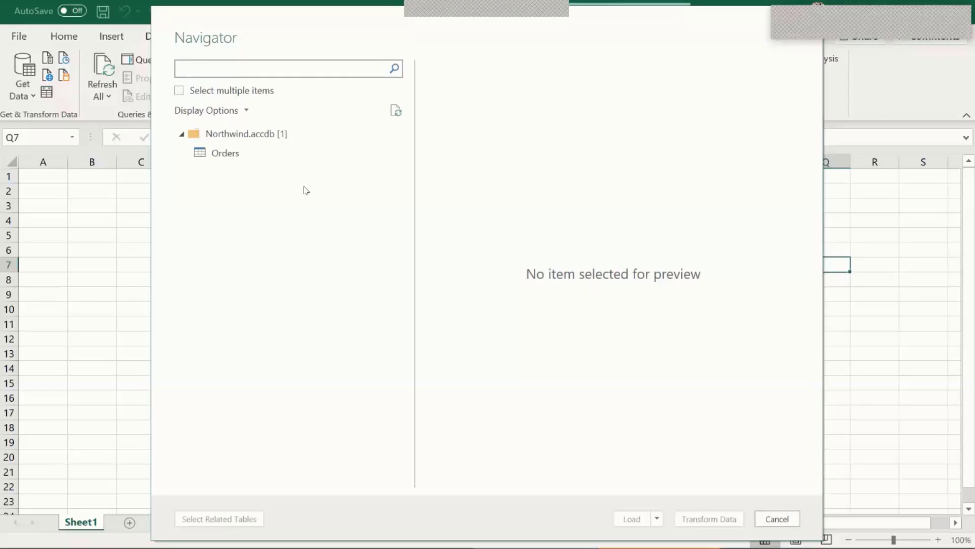
Preview the Orders table from Northwind.accdb in a widened Navigator and open it in Power Query Editor for transformation
click(225, 153)
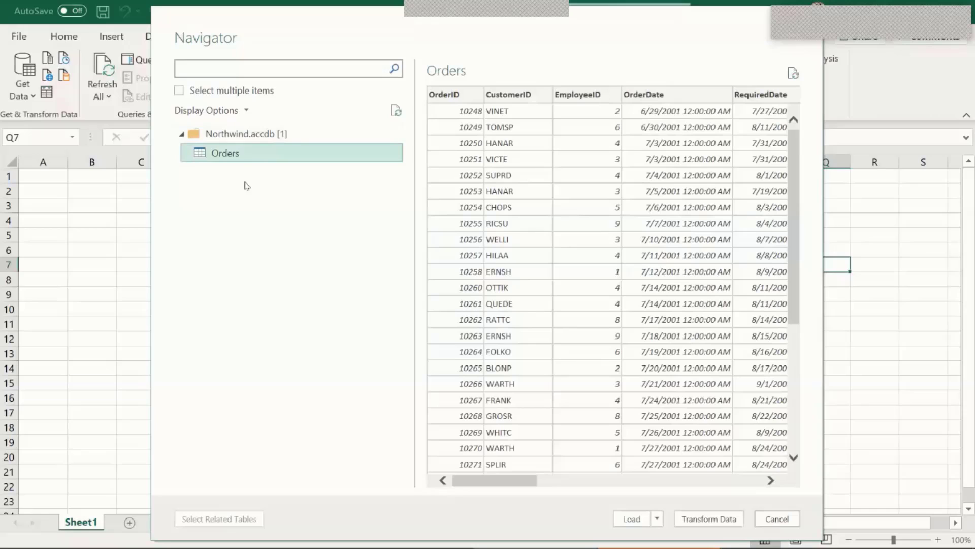
click(244, 66)
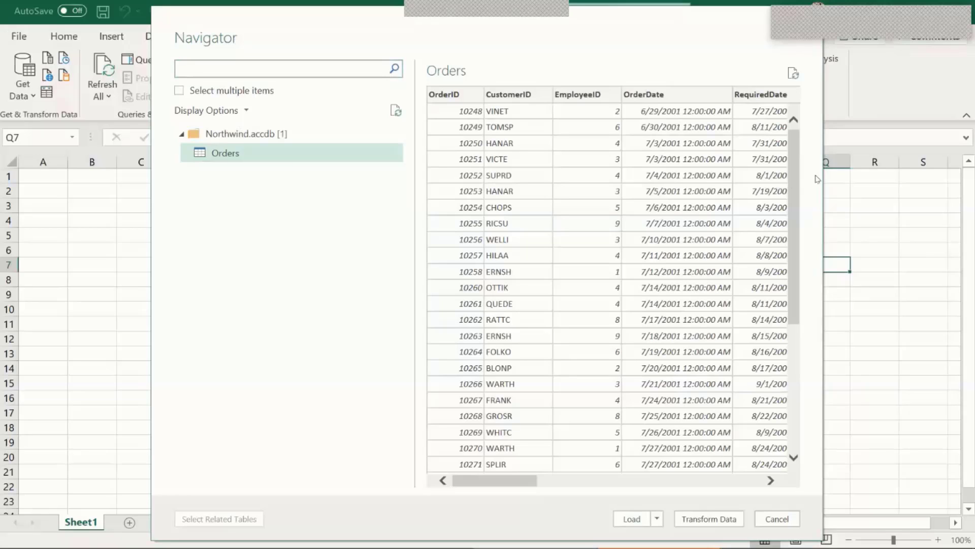
drag(824, 178, 945, 175)
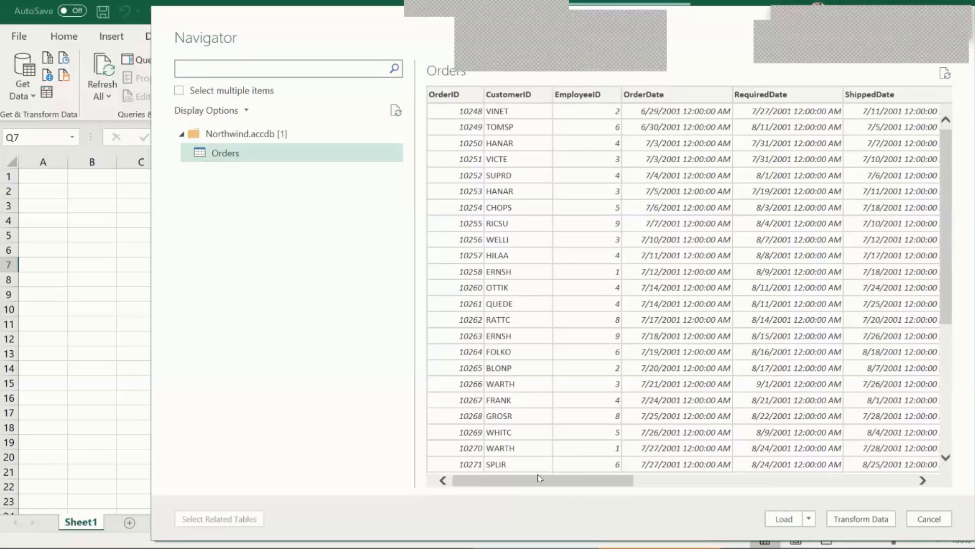
drag(535, 480, 546, 505)
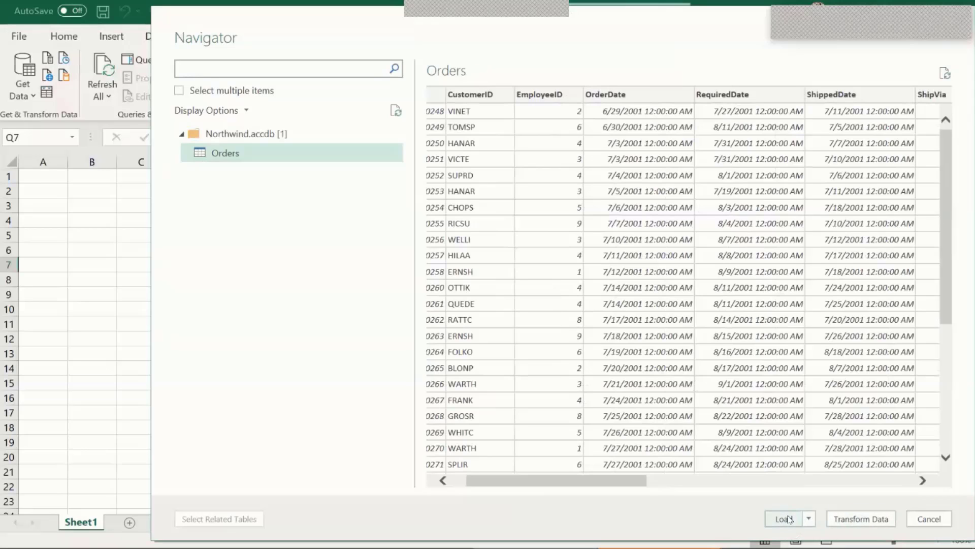
click(866, 519)
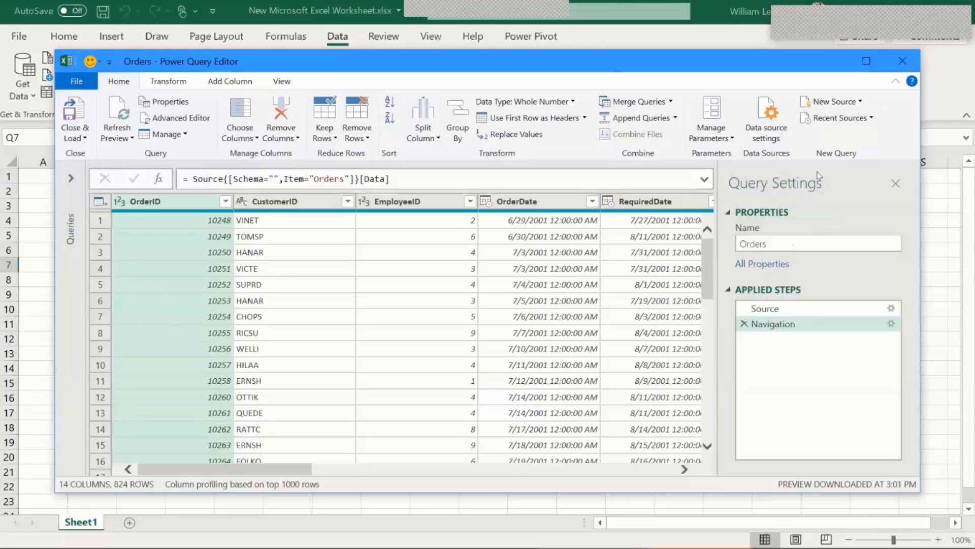
Magnify the Orders query to 200% and filter the null values out of its ShippedDate column
drag(272, 469, 359, 474)
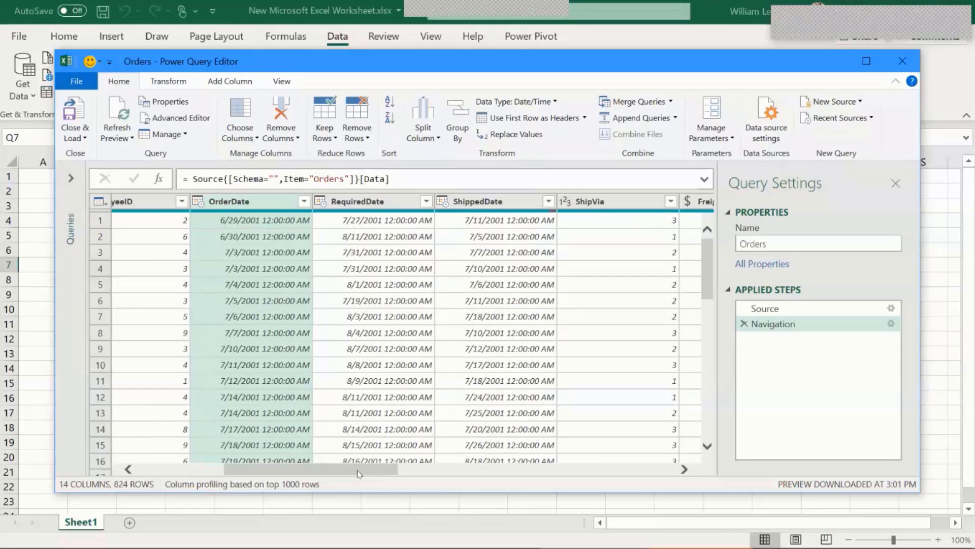
drag(358, 471, 377, 473)
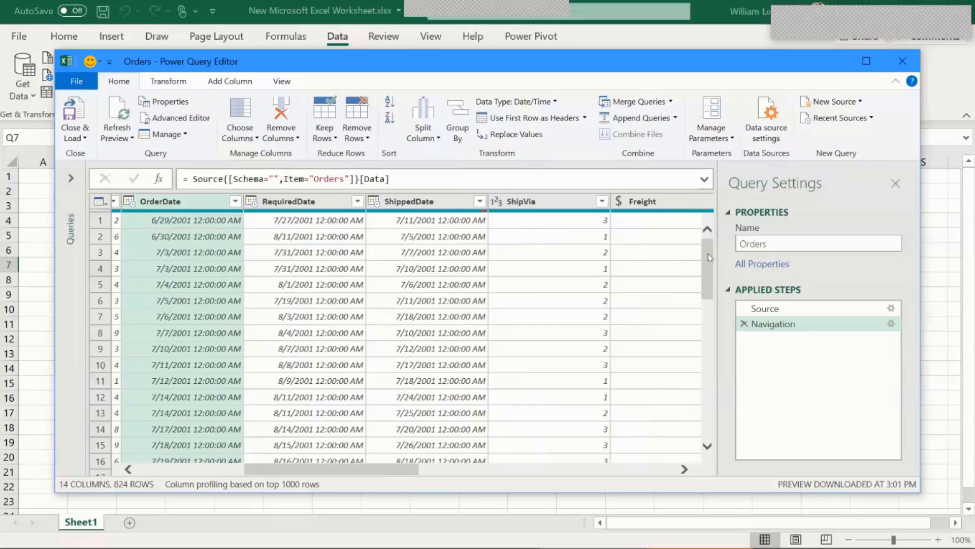
drag(709, 254, 695, 188)
click(707, 438)
key(super)
text(magnif)
key(Return)
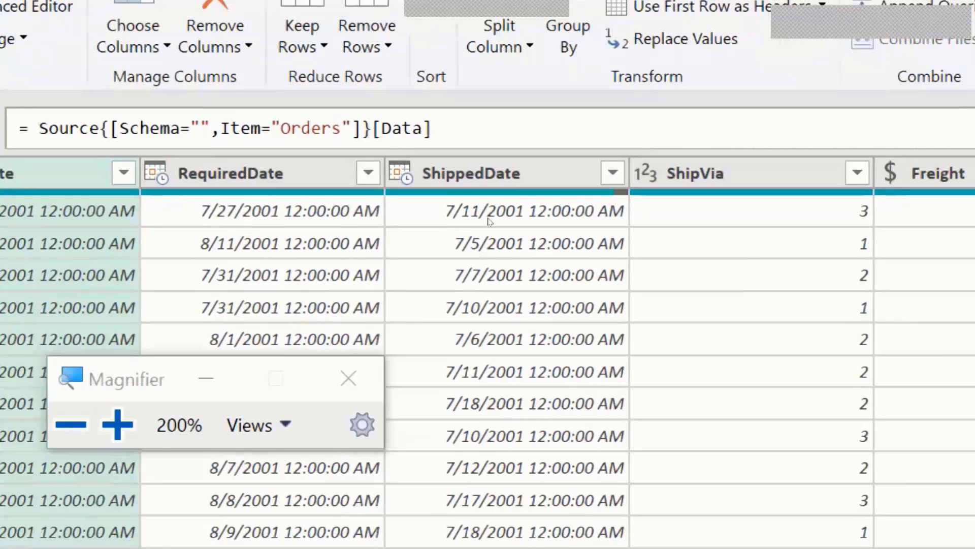
click(612, 173)
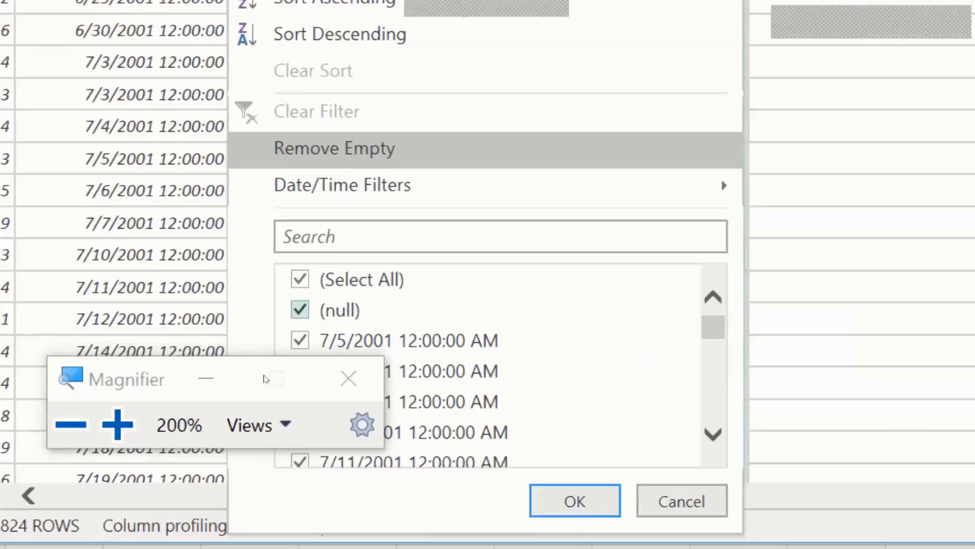
click(300, 309)
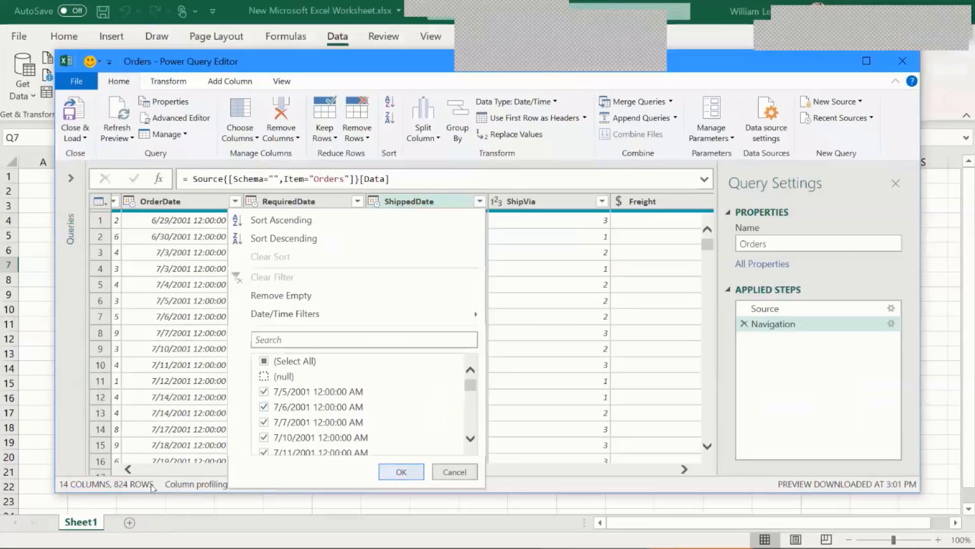
click(400, 471)
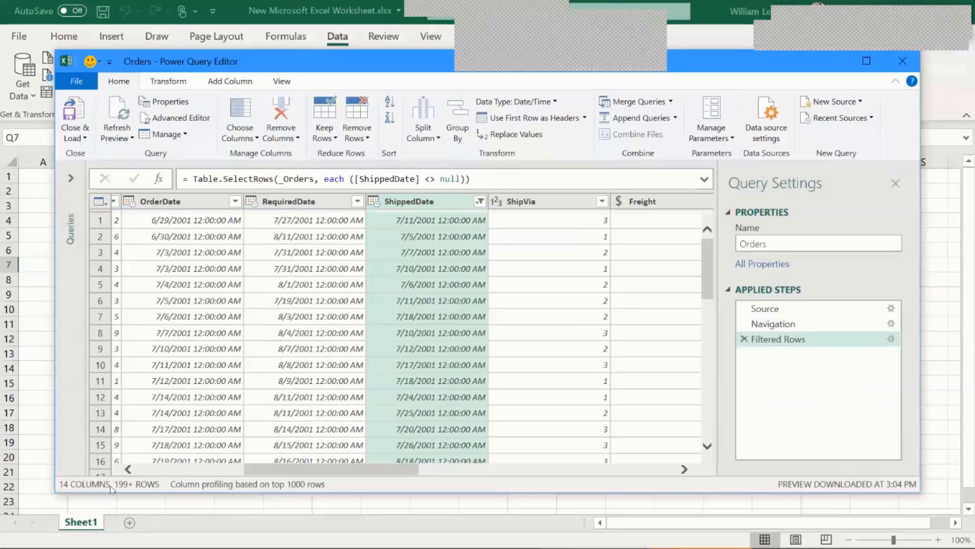
Examine the filtered Orders rows and the value selection in the ShippedDate column's filter
scroll(711, 268, down, 11)
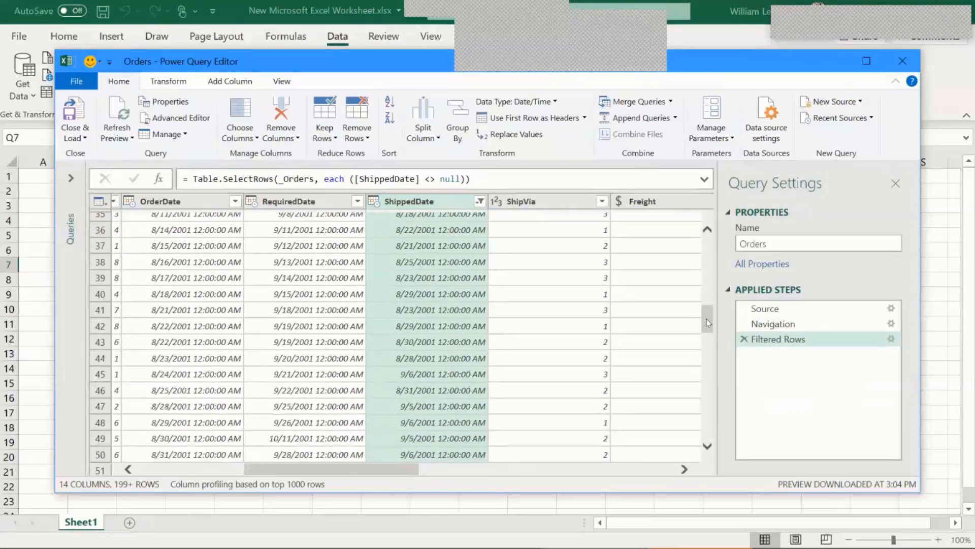
drag(707, 323, 712, 439)
drag(708, 384, 701, 214)
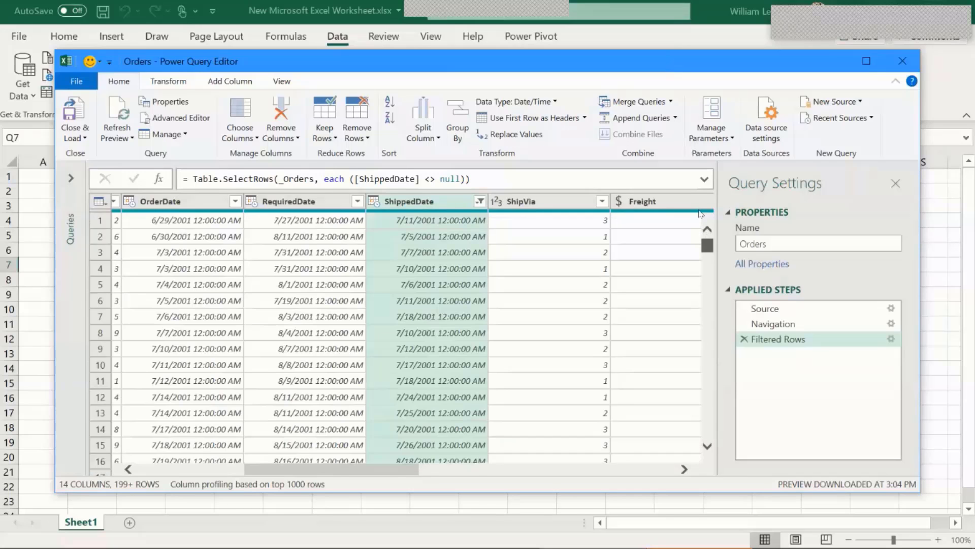
click(479, 202)
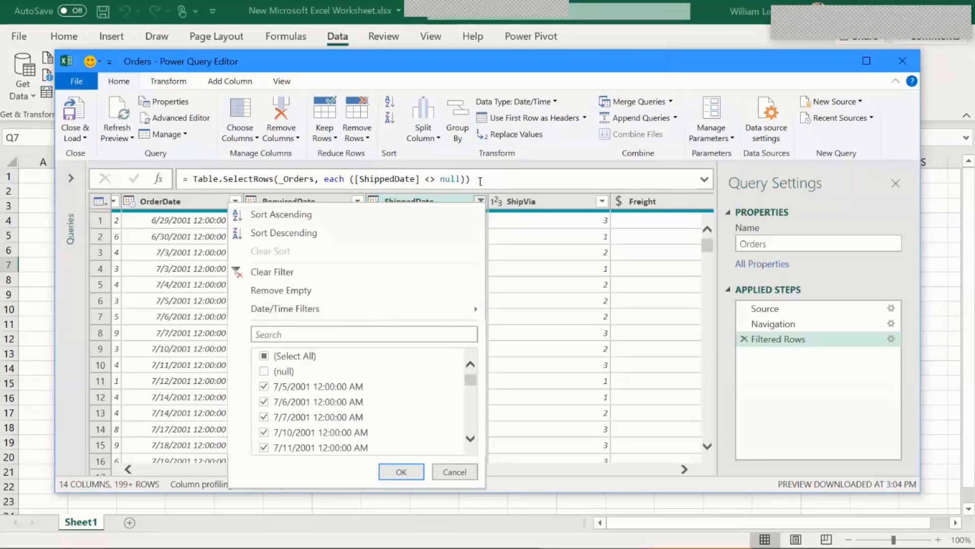
click(480, 202)
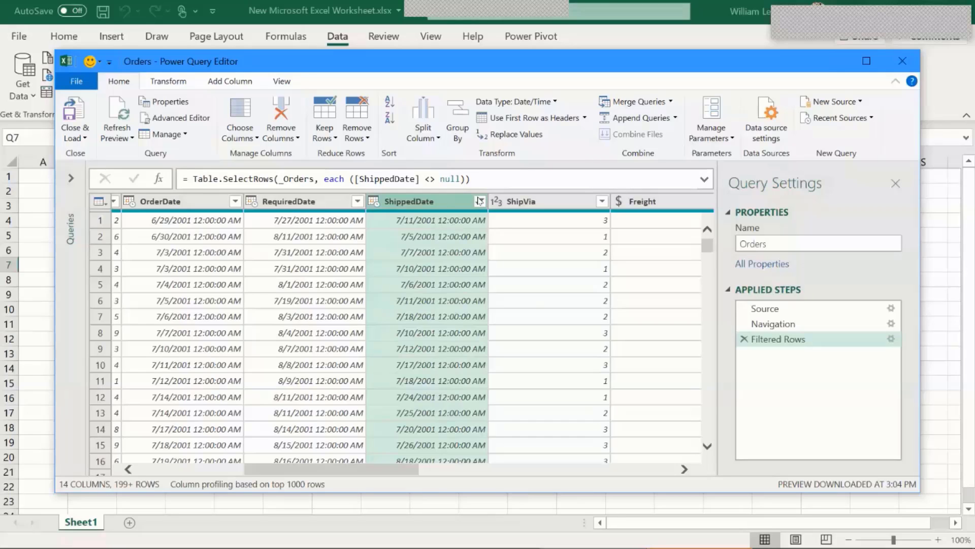
Magnify the screen to 200% and change the RequiredDate column's data type to Date
click(311, 203)
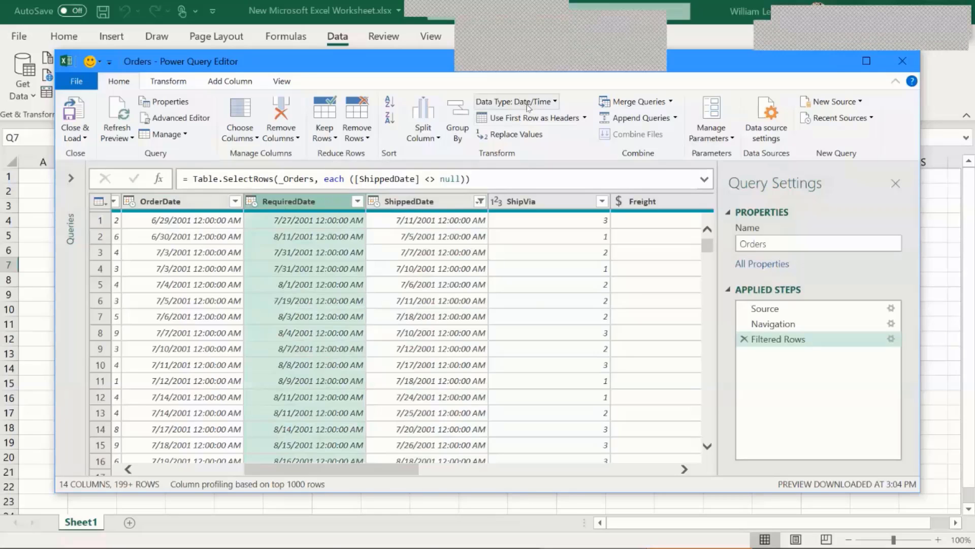
key(super)
text(magn)
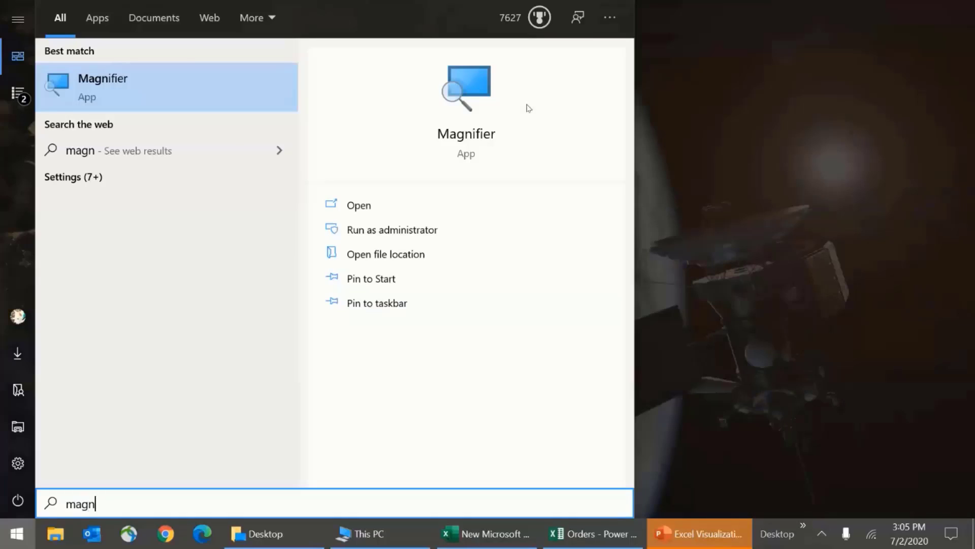
key(Return)
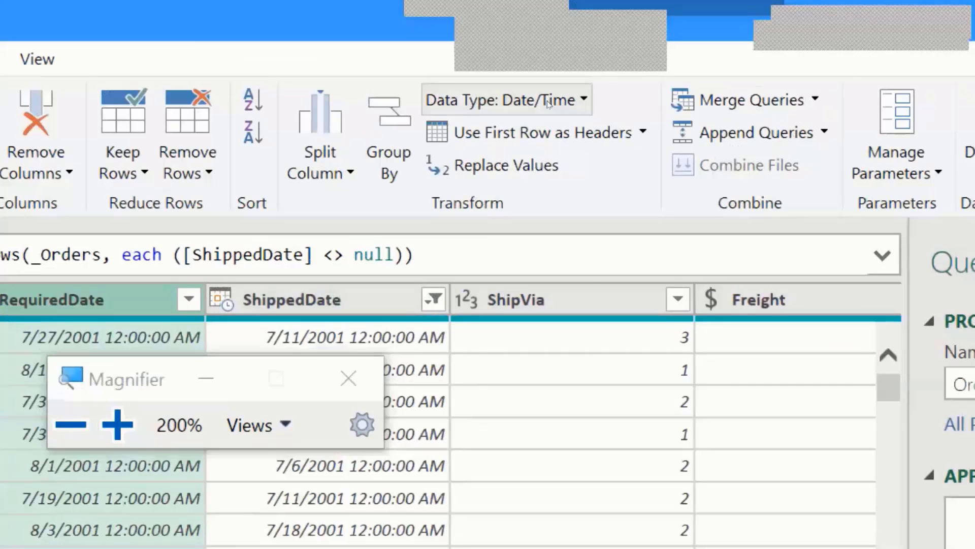
click(548, 103)
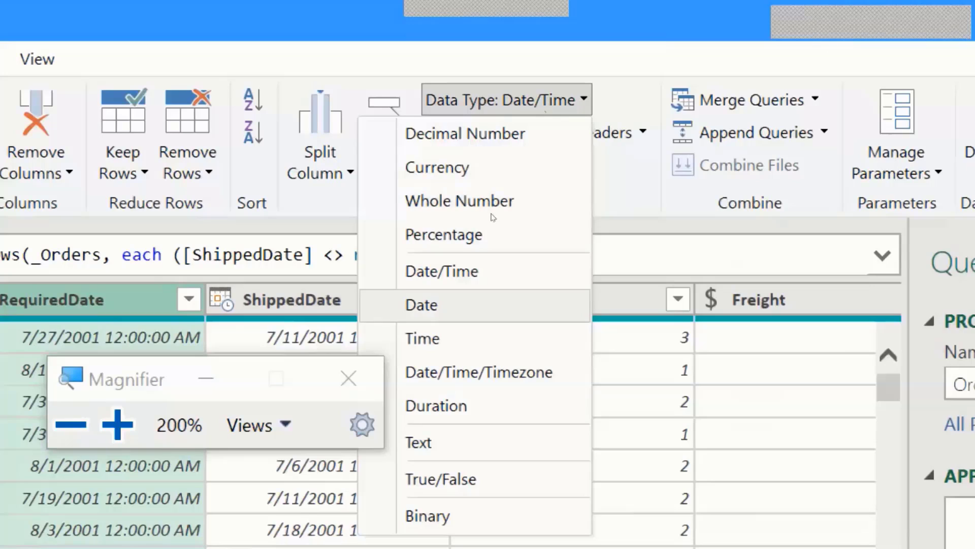
key(Escape)
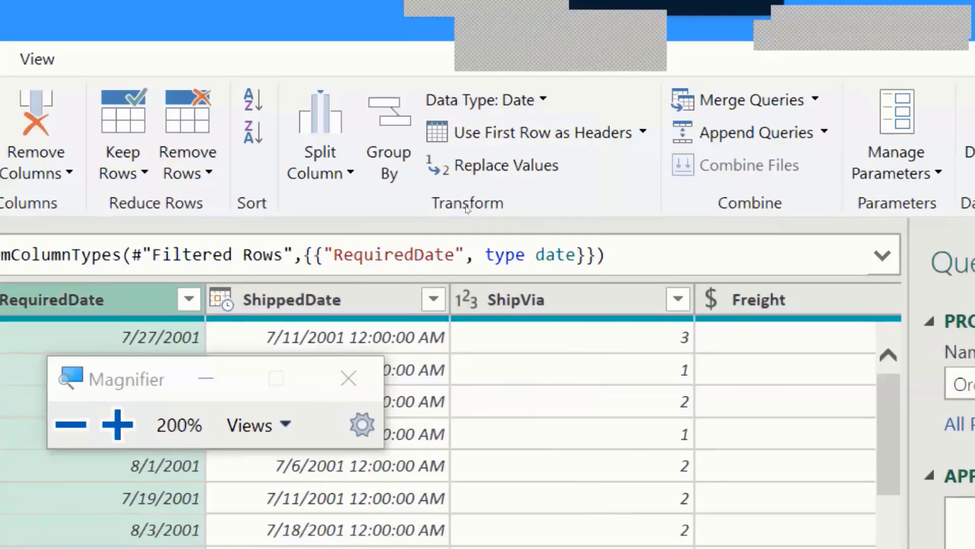
Change the ShippedDate column's data type to Date
click(304, 300)
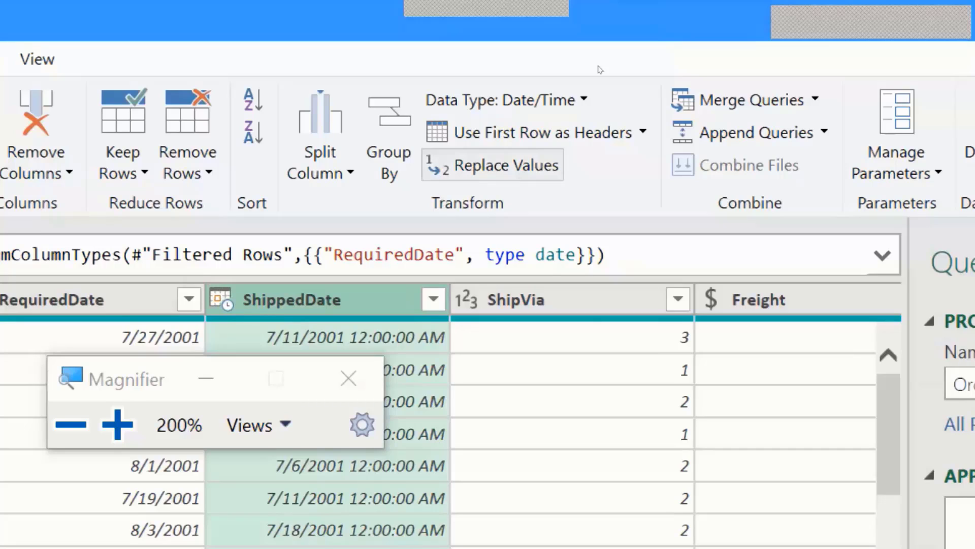
click(539, 101)
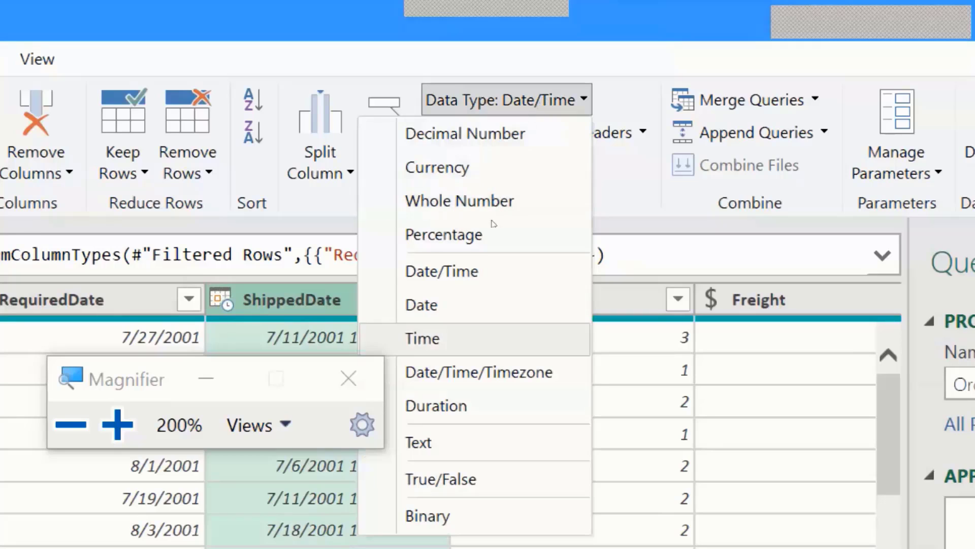
click(432, 305)
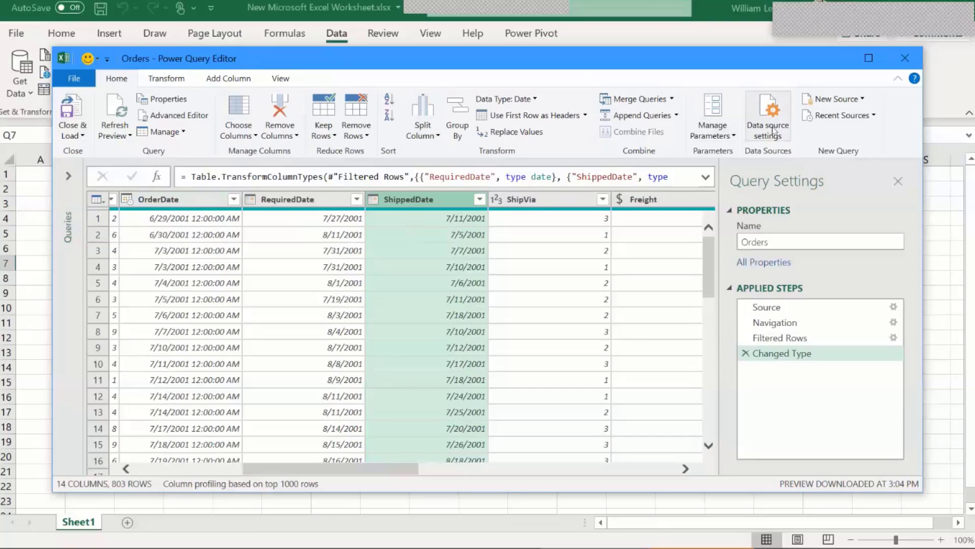
Load the transformed Orders query into a new worksheet, close the query list and examine the RequiredDate column's filter choices
click(79, 108)
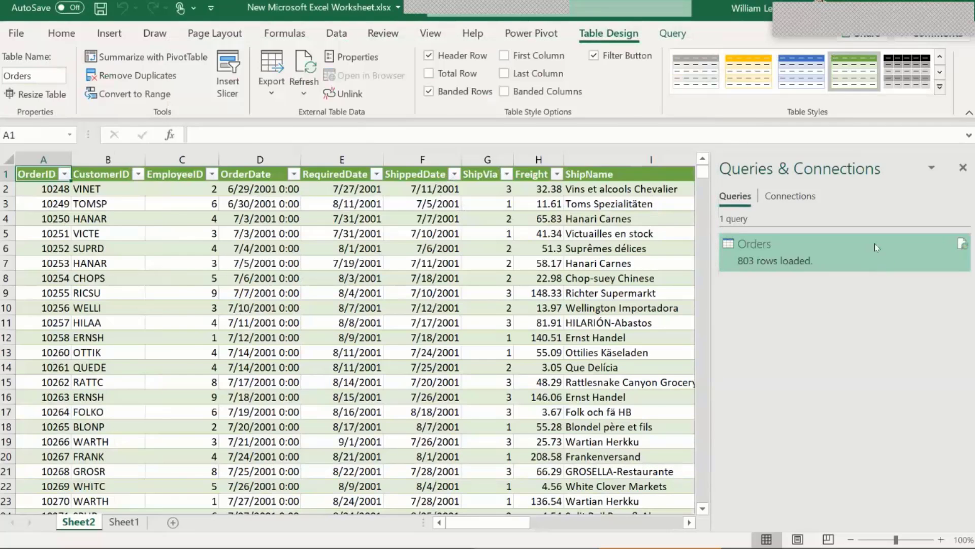
mouse_move(877, 247)
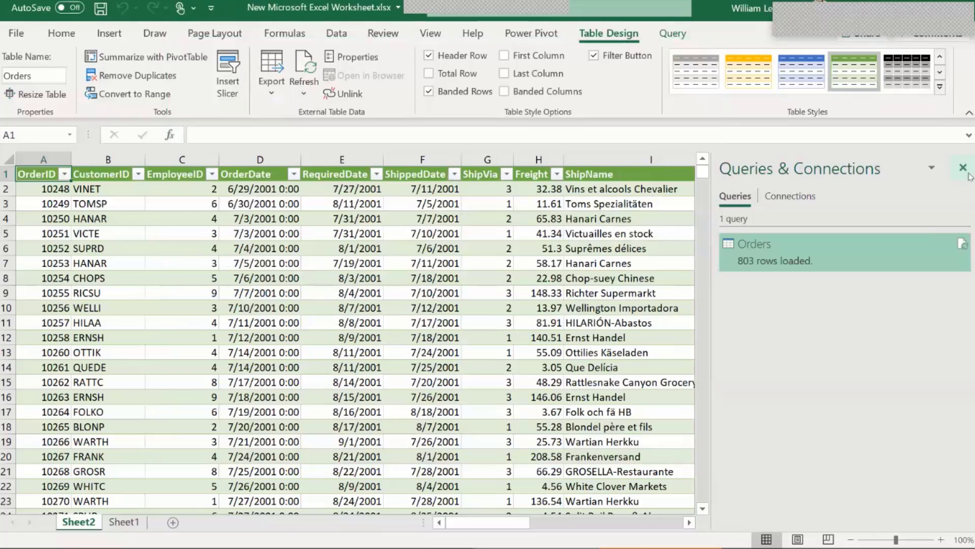
click(965, 170)
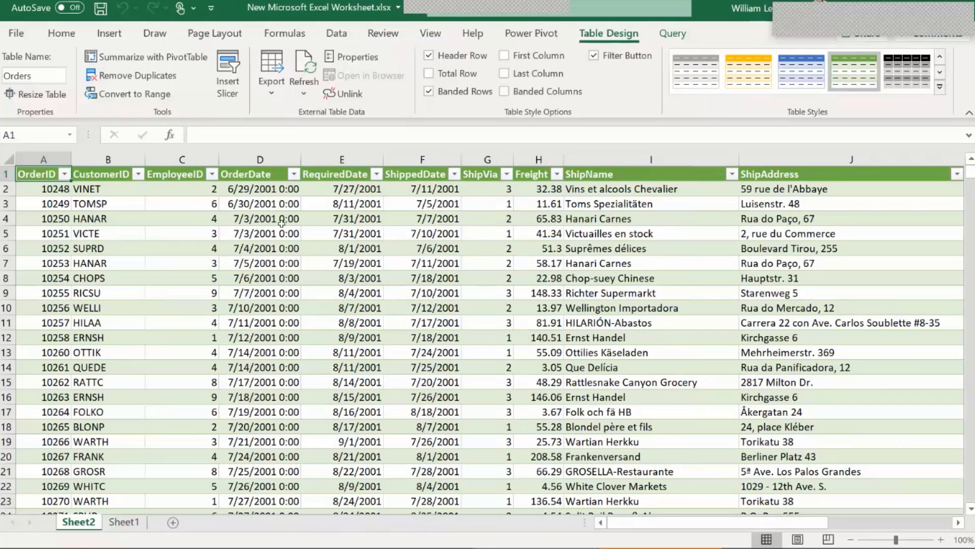
click(376, 176)
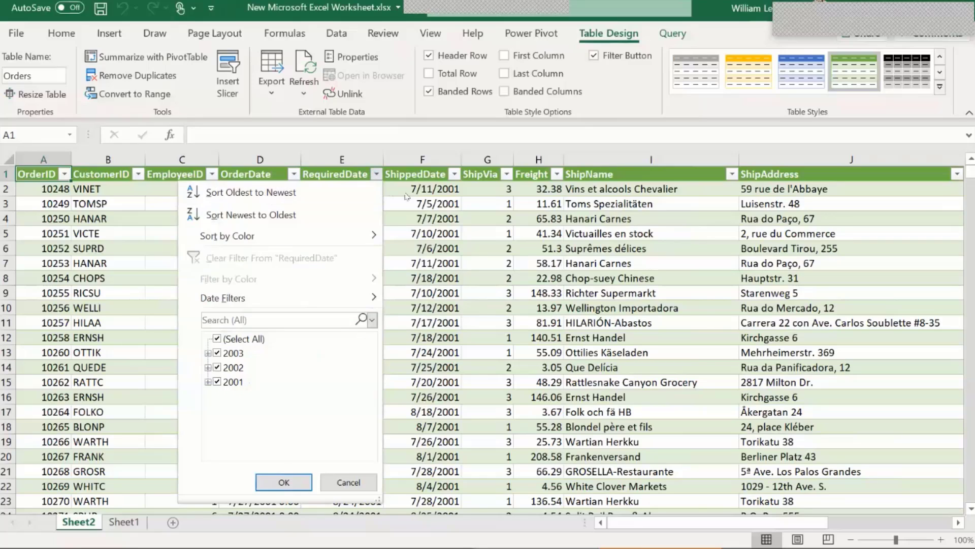
click(421, 193)
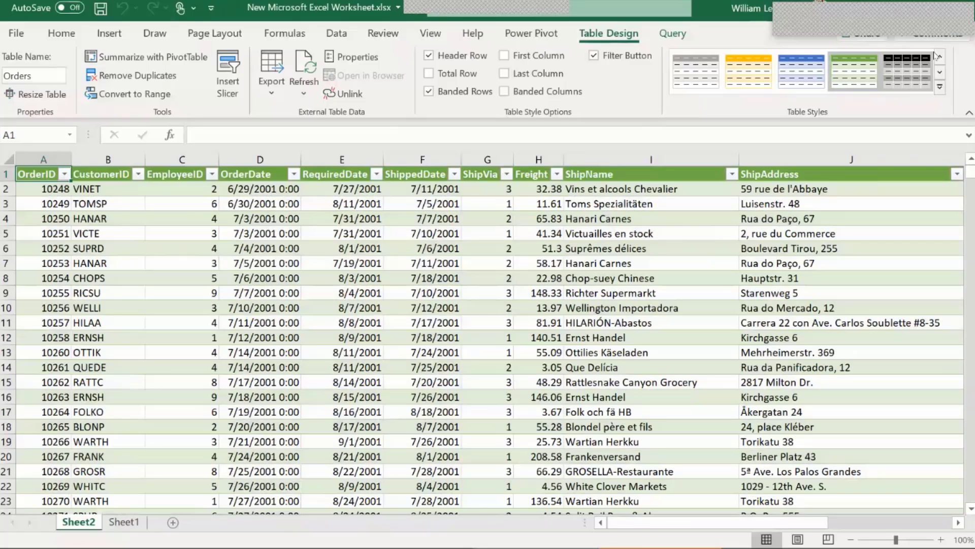
Clear the Orders table's style and switch its header filters off and back on
click(941, 57)
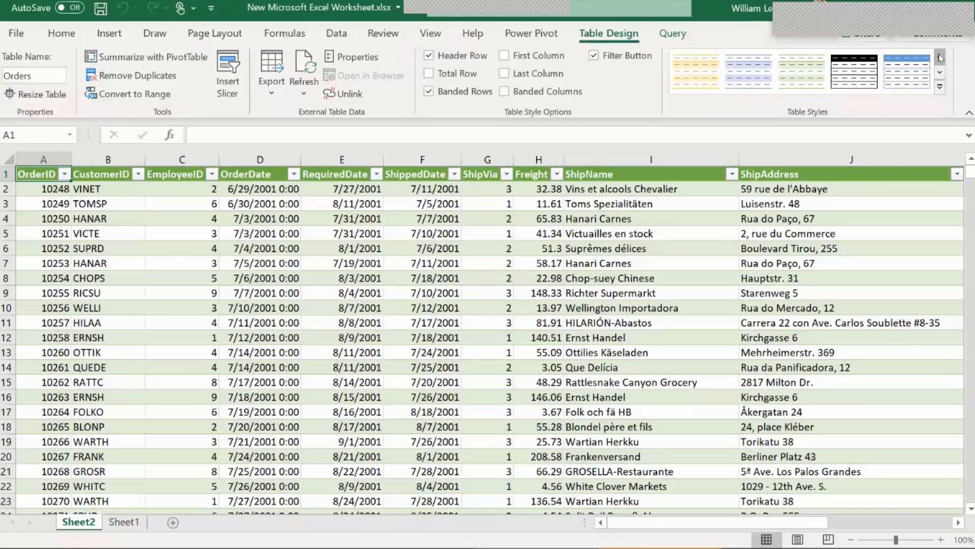
click(696, 71)
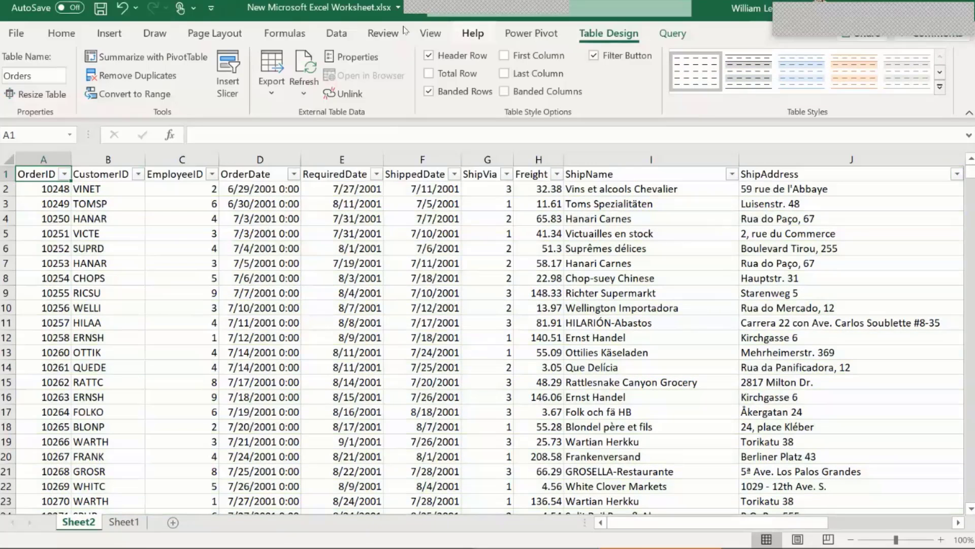
click(349, 35)
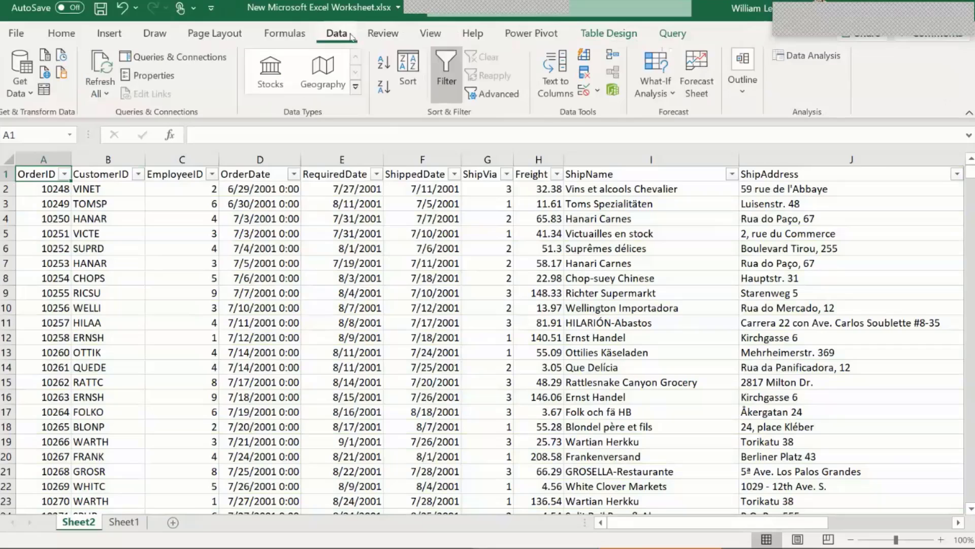
click(434, 65)
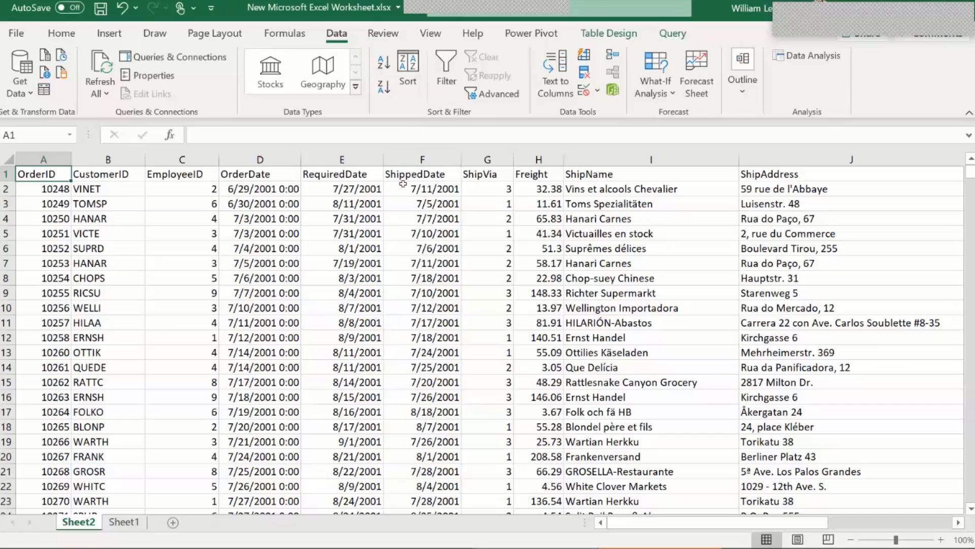
click(446, 69)
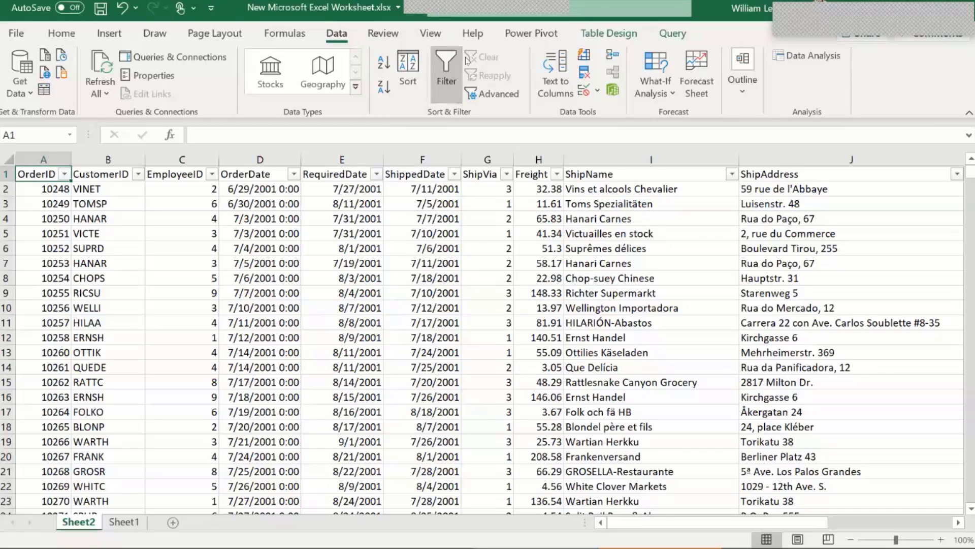
Examine the ShippedDate column's filter choices by year, month and day, expanding 2003 and January
click(454, 174)
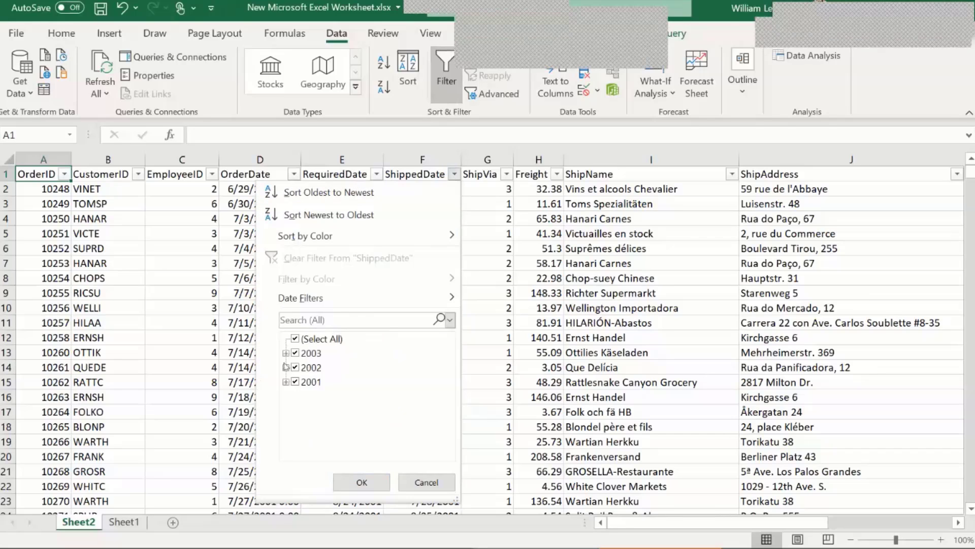
key(Return)
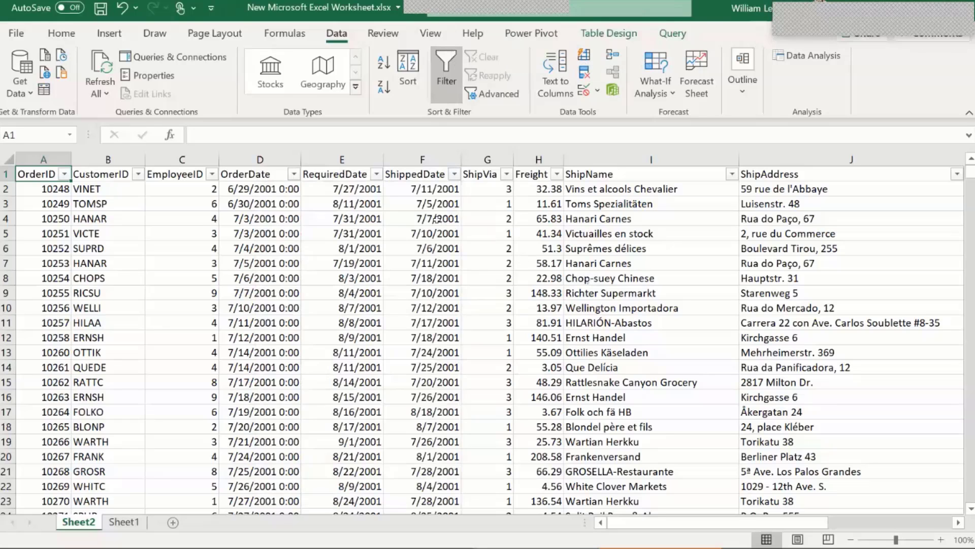
click(454, 175)
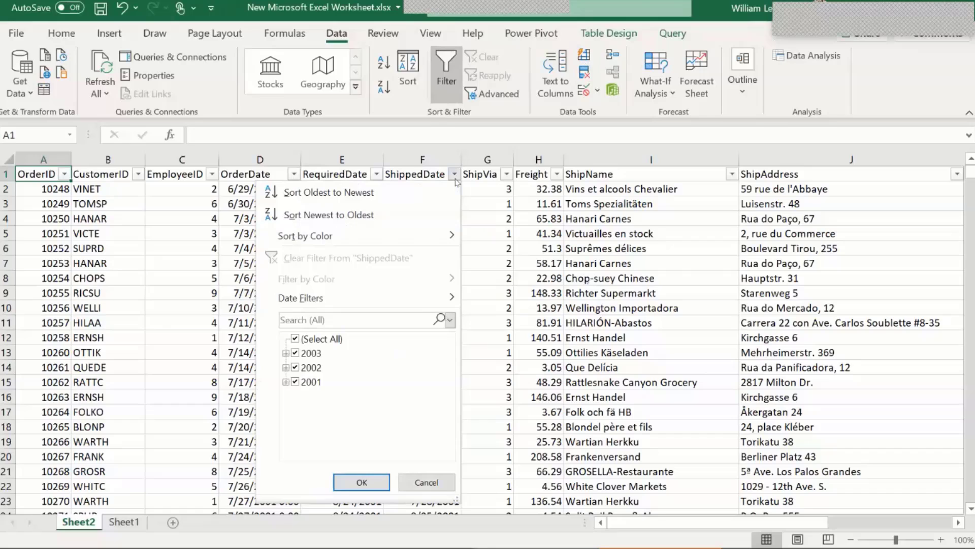
click(286, 353)
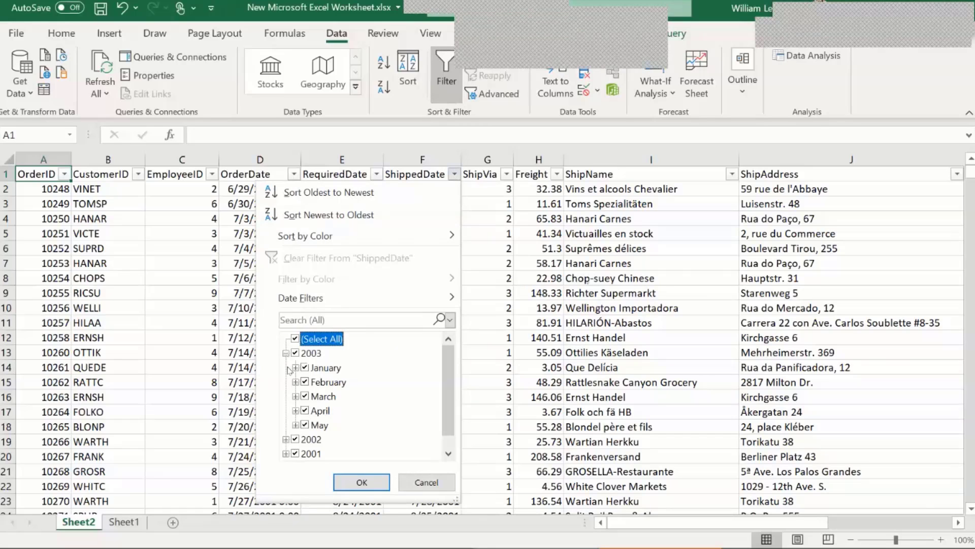
click(296, 368)
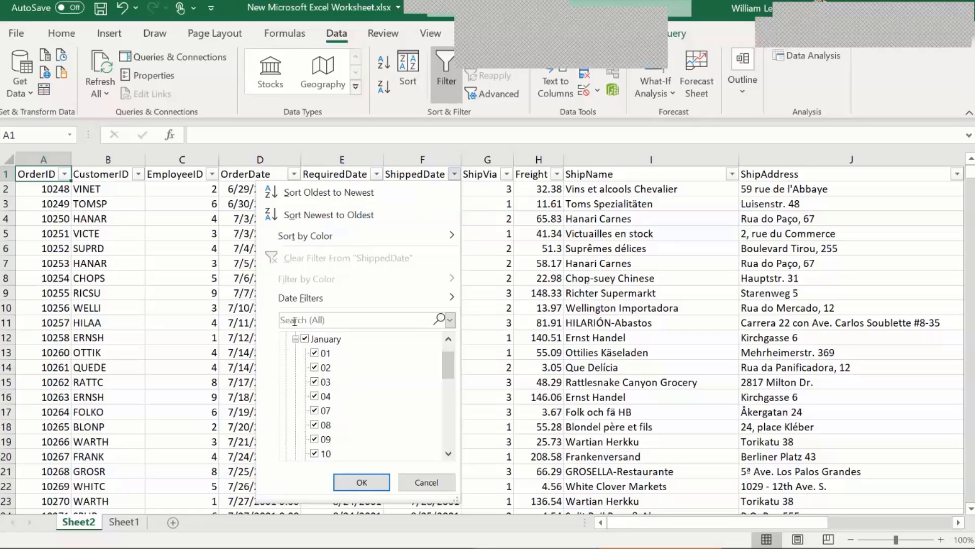
click(296, 339)
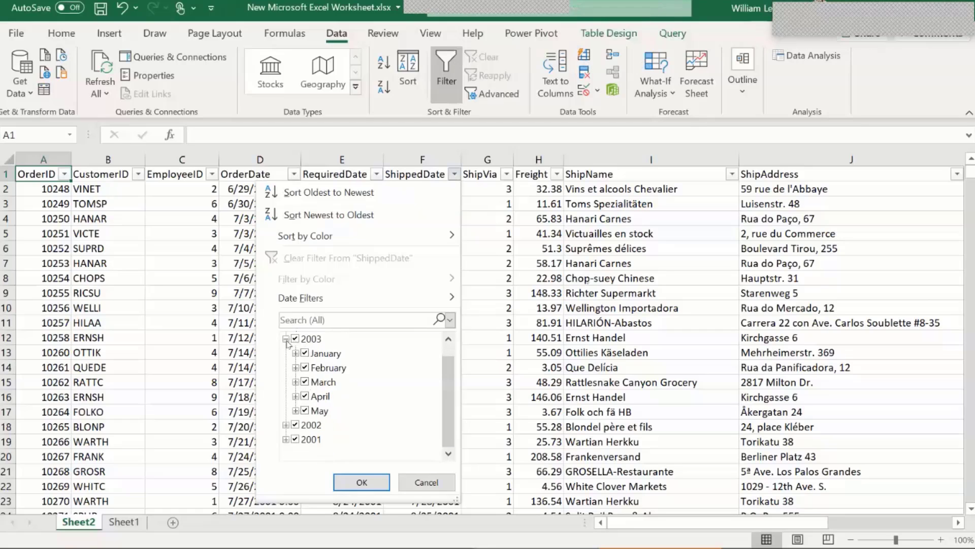
click(287, 339)
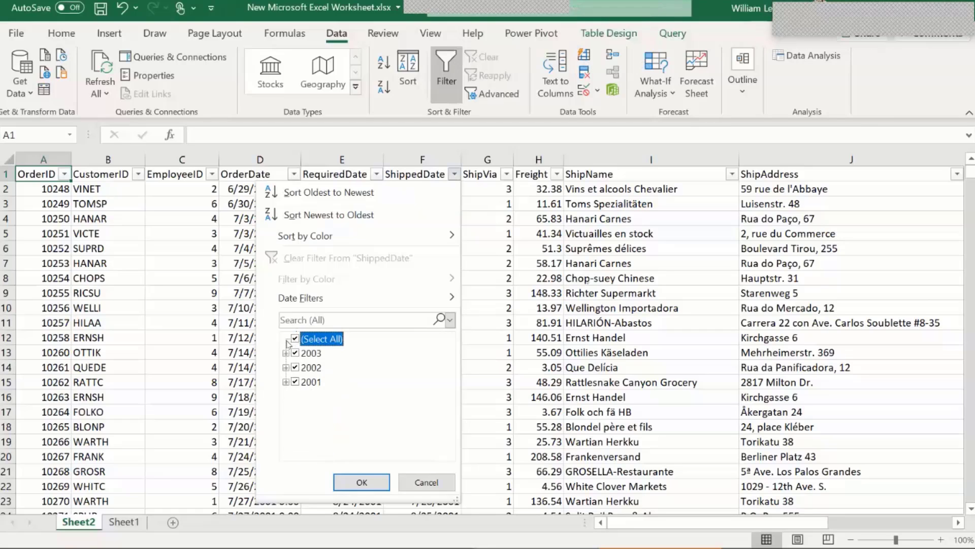
click(457, 176)
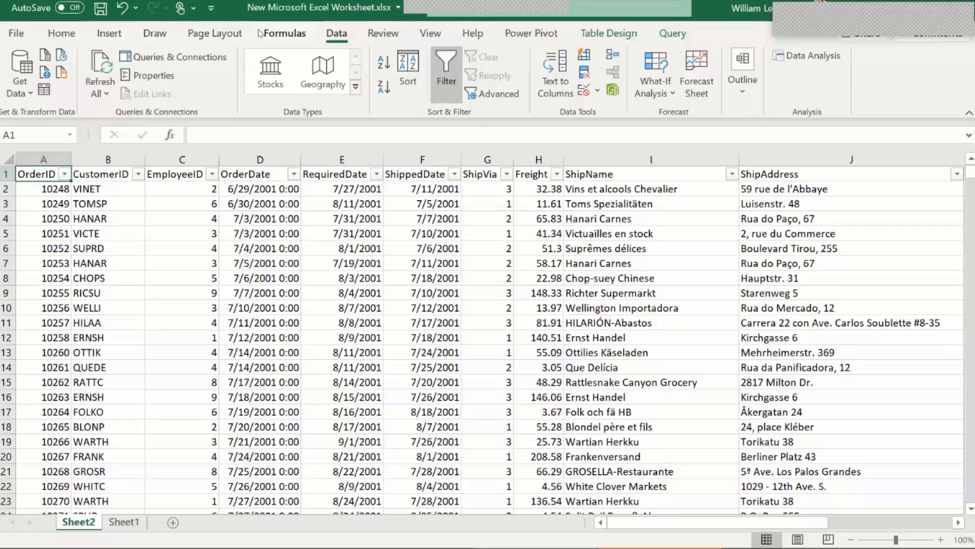
Try grey-banded, orange-banded and green-header table styles on the Orders table and pick another from the further styles
click(593, 35)
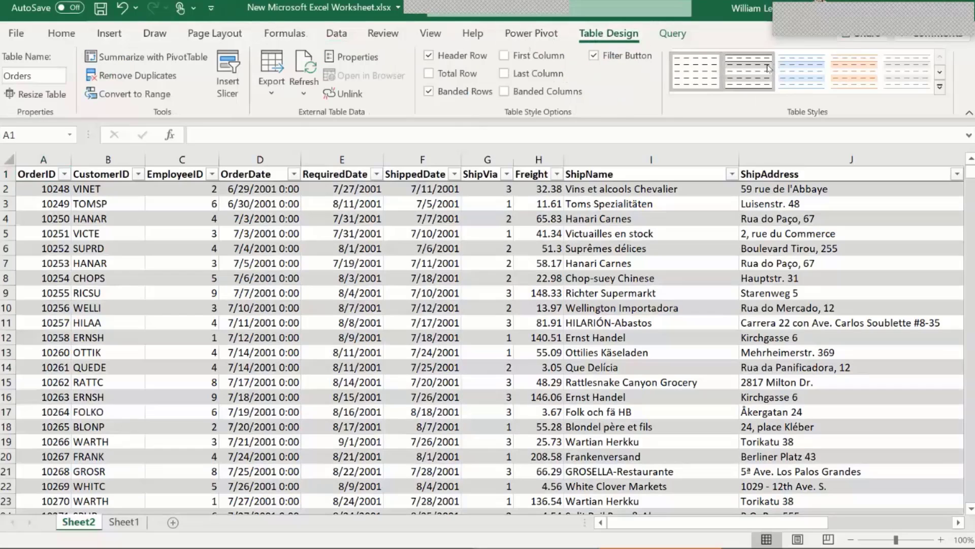
click(769, 69)
click(875, 81)
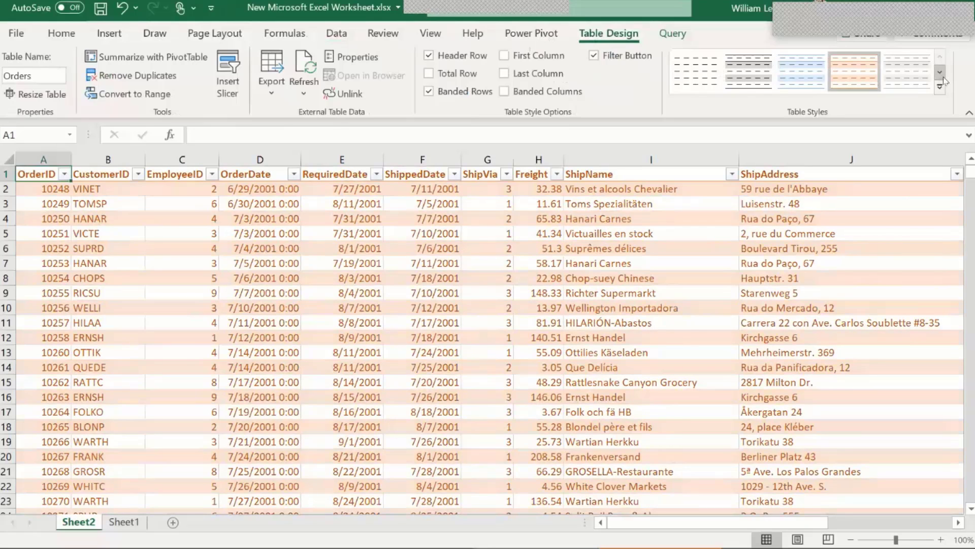
click(941, 72)
click(918, 75)
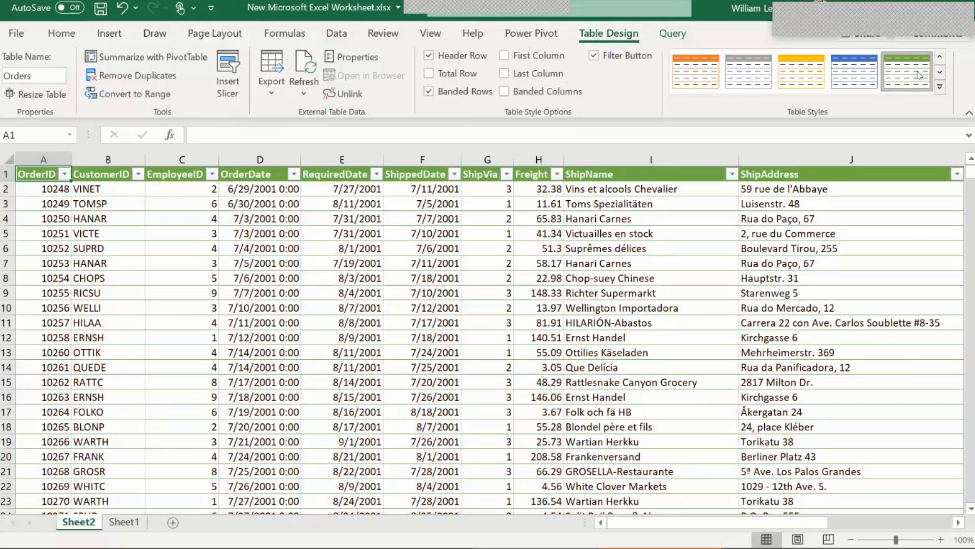
click(939, 72)
click(939, 73)
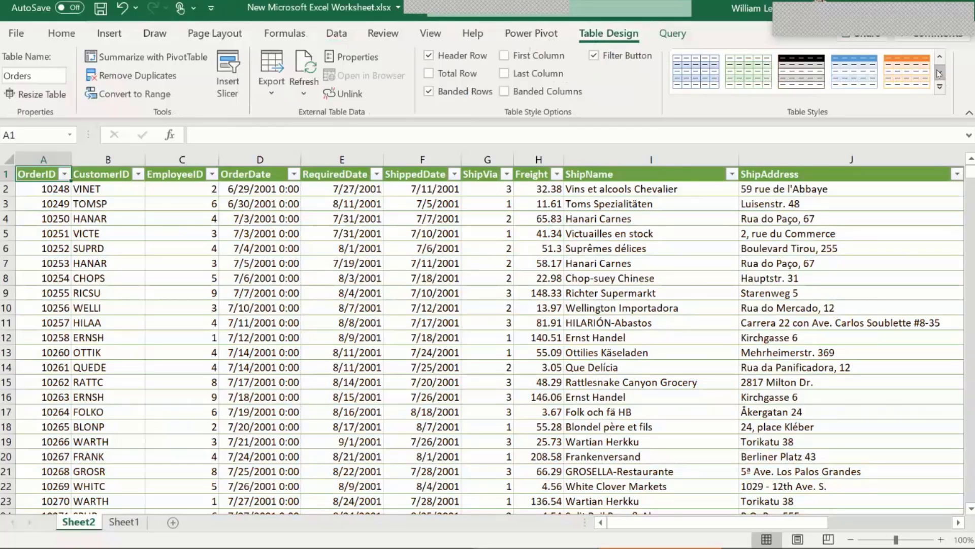
click(940, 73)
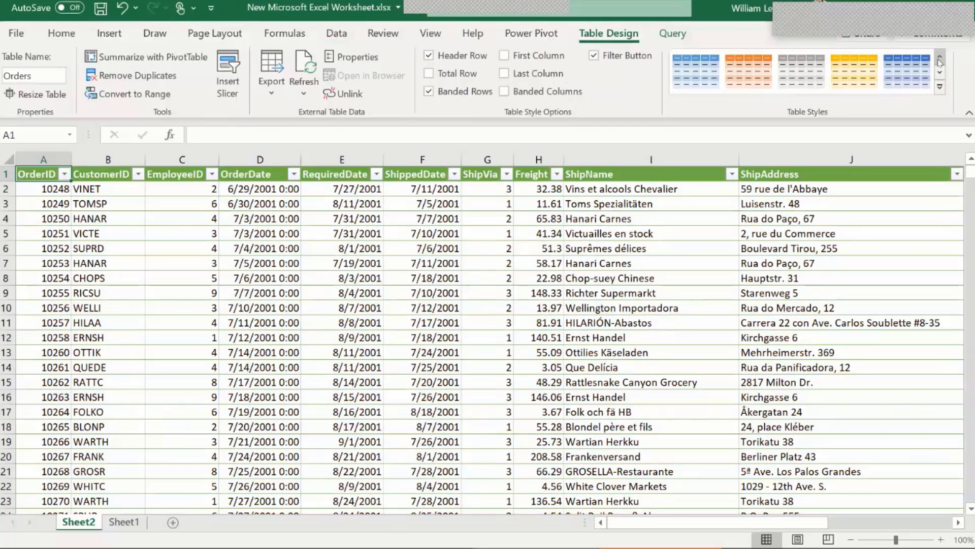
click(940, 72)
click(865, 69)
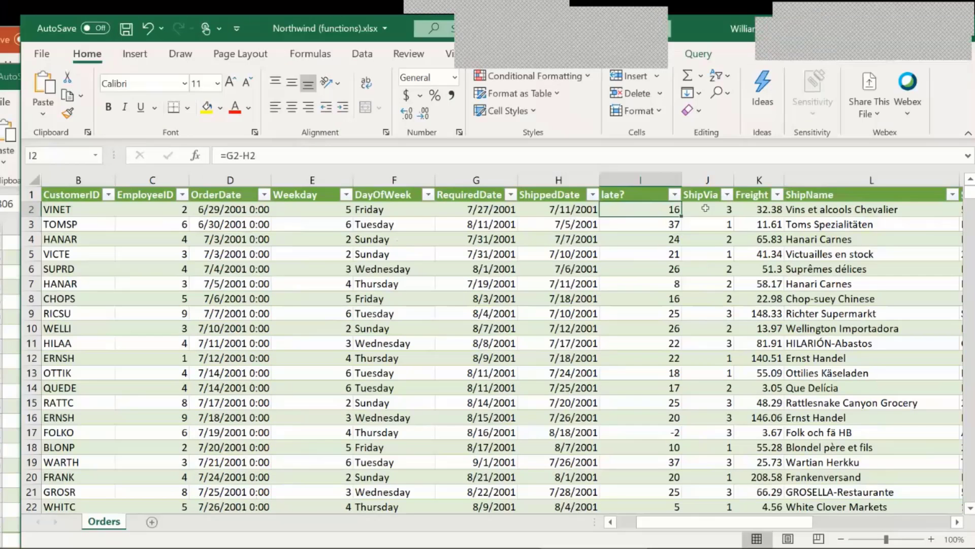
In Northwind (functions).xlsx, inspect the SUMIF formula below the late? column and its function arguments without changing them
key(ctrl+Down)
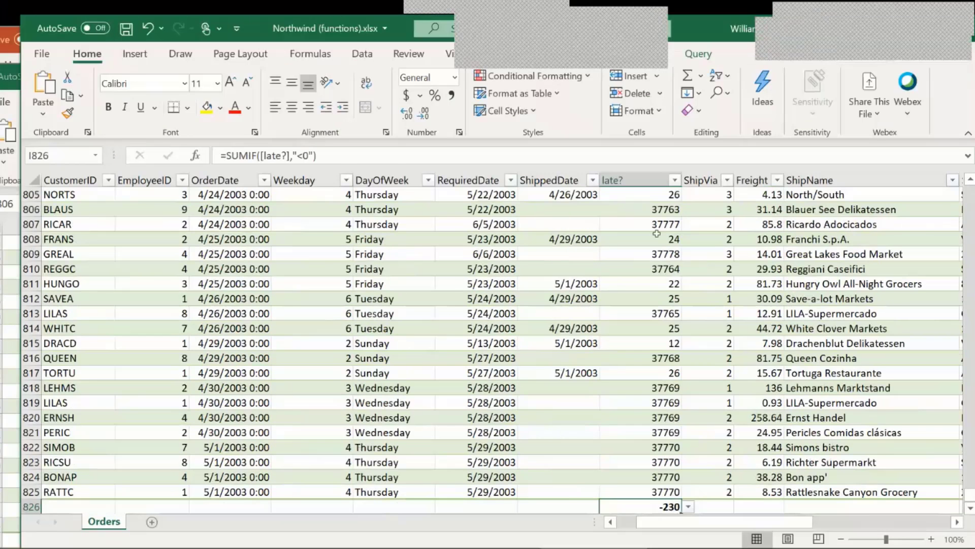
click(328, 155)
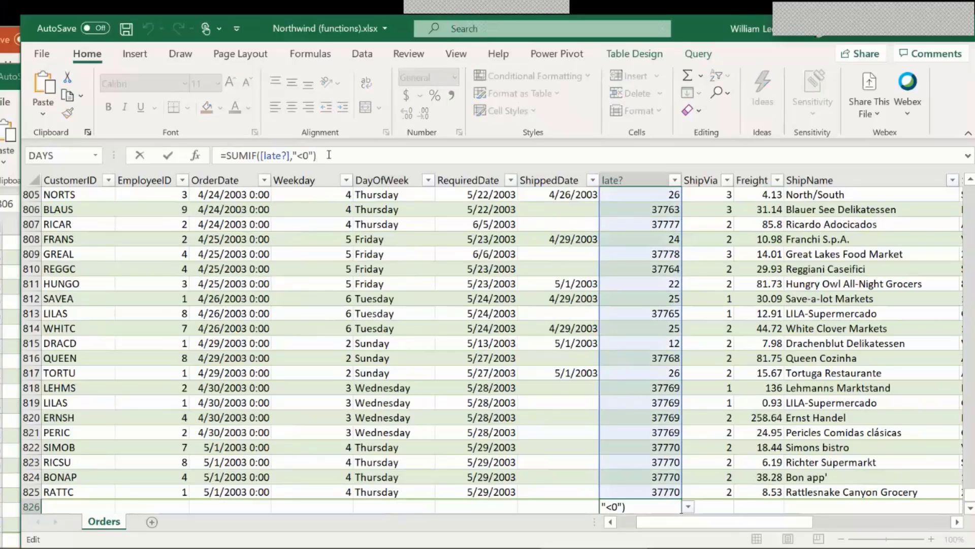
click(195, 157)
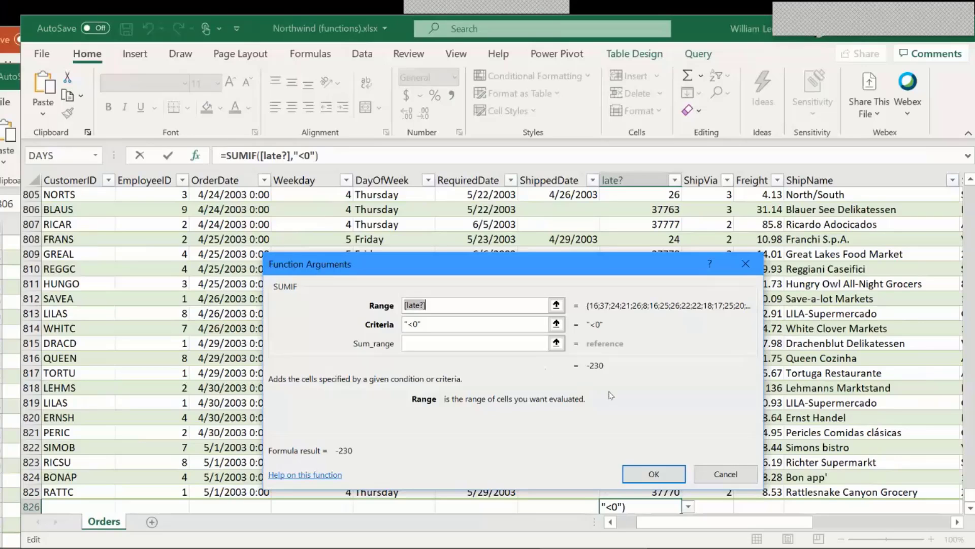
click(734, 471)
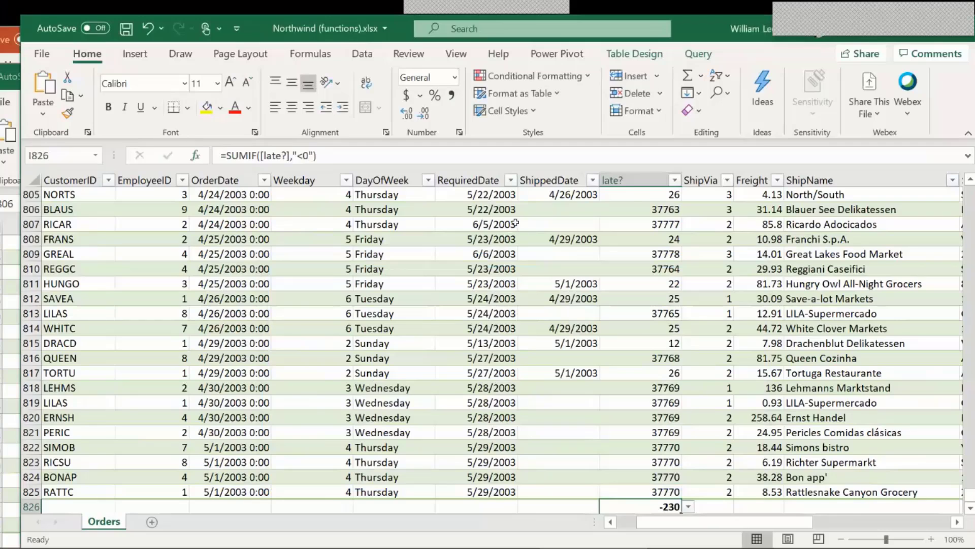
Delete the ShipVia column from the Orders table in Northwind (functions).xlsx
click(633, 195)
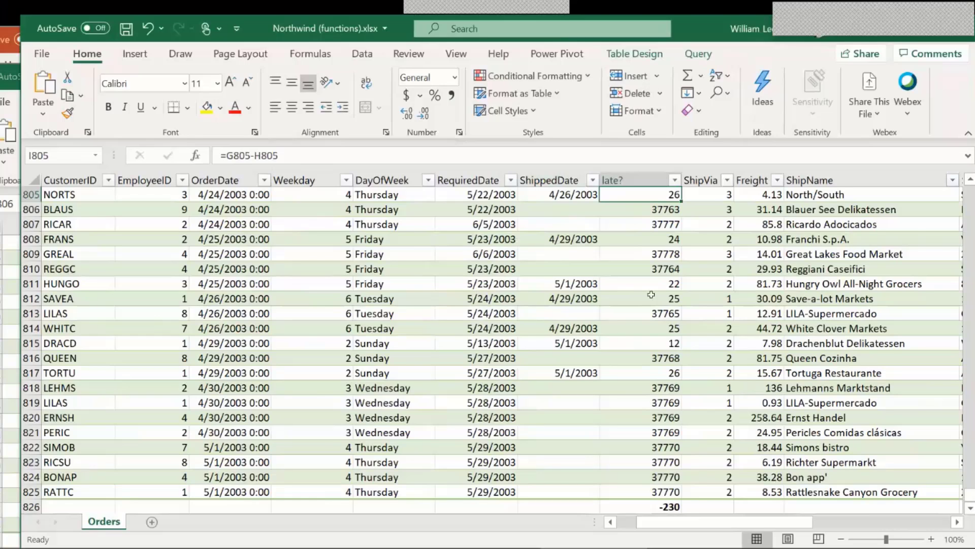
click(701, 177)
right_click(701, 184)
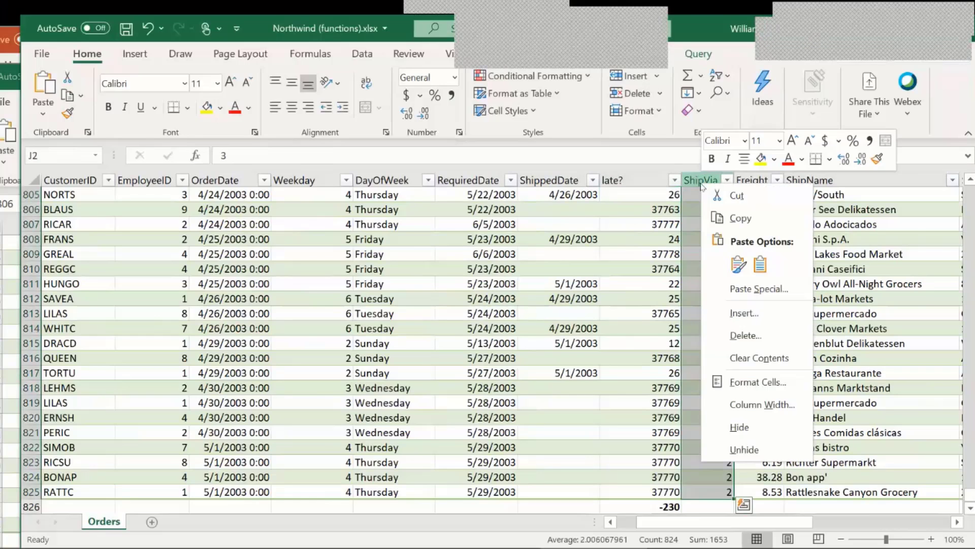
click(770, 344)
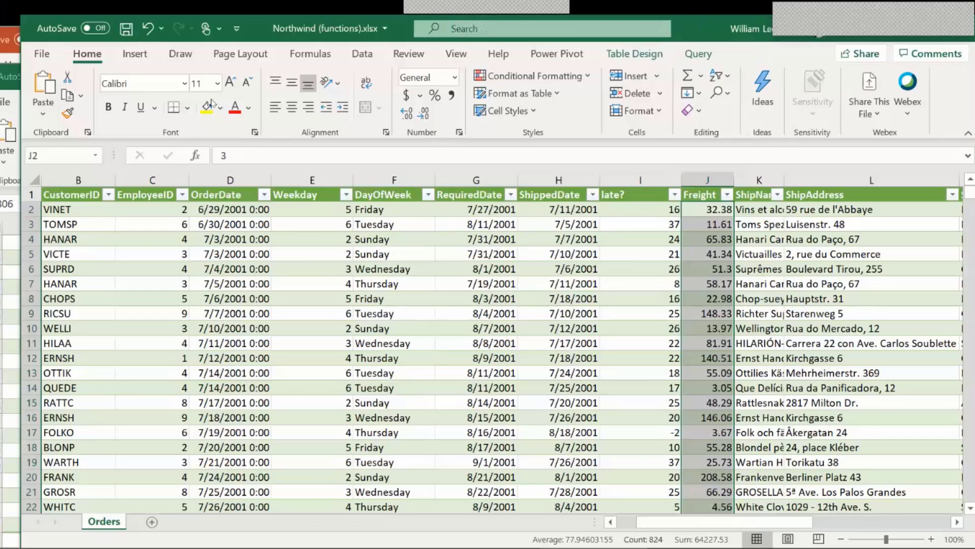
Check the Analysis ToolPak entry in the Excel add-ins list through the program options, without changing any add-in
click(50, 58)
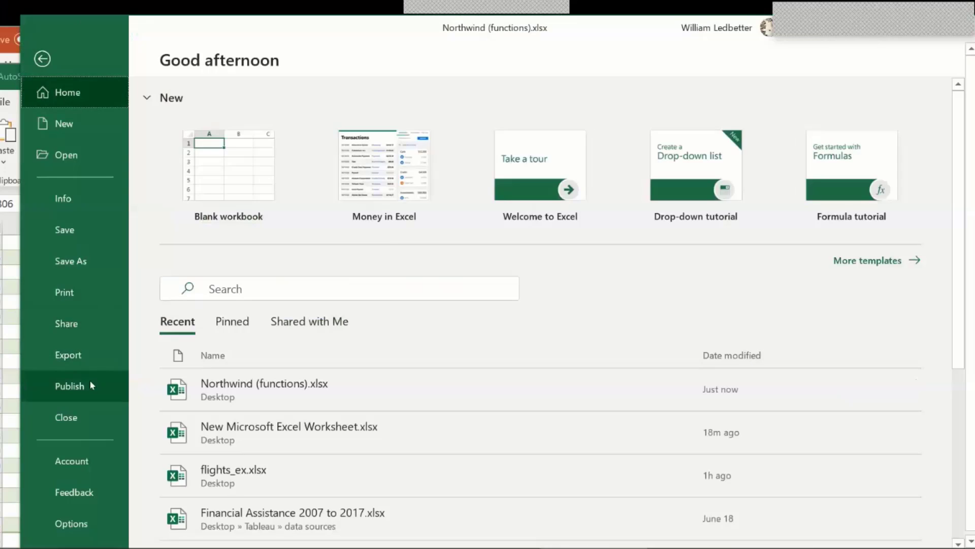
click(42, 70)
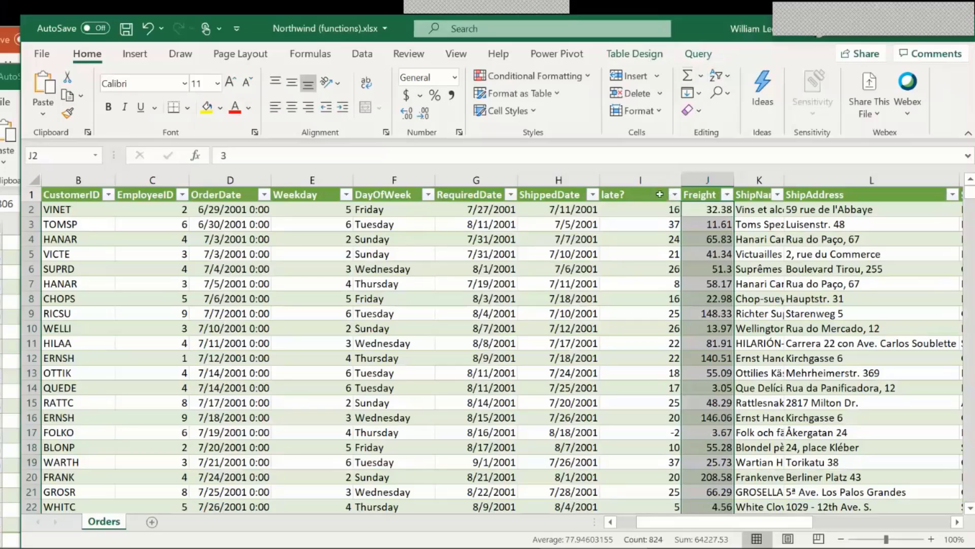
click(639, 206)
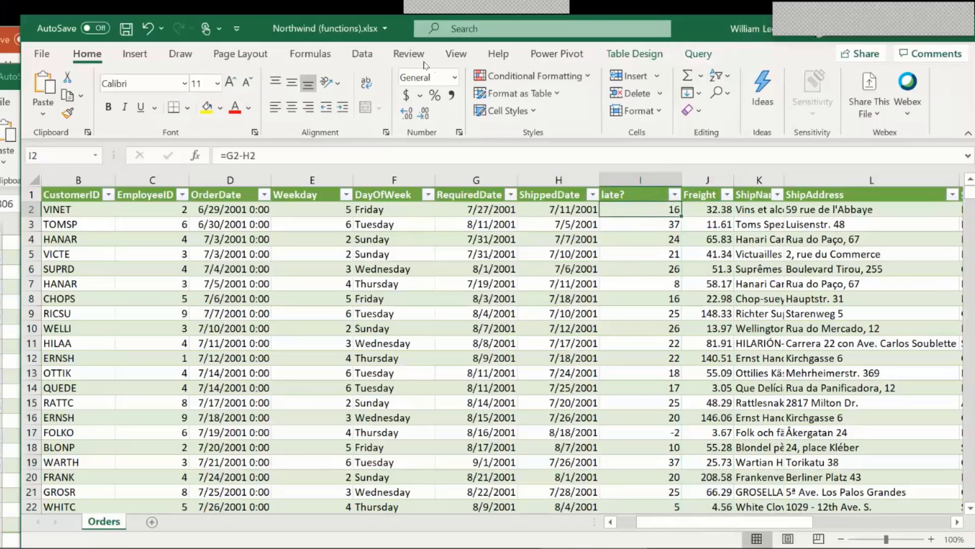
click(356, 55)
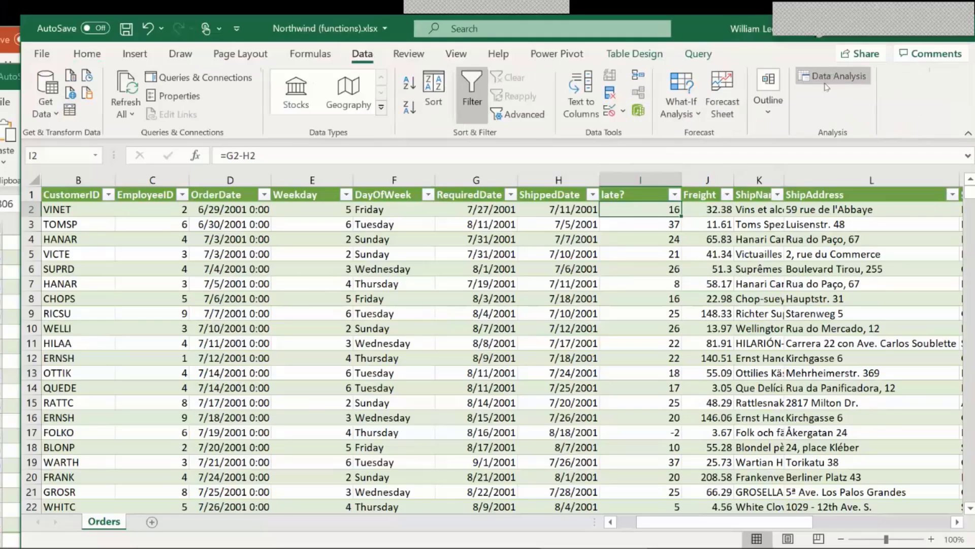
click(848, 80)
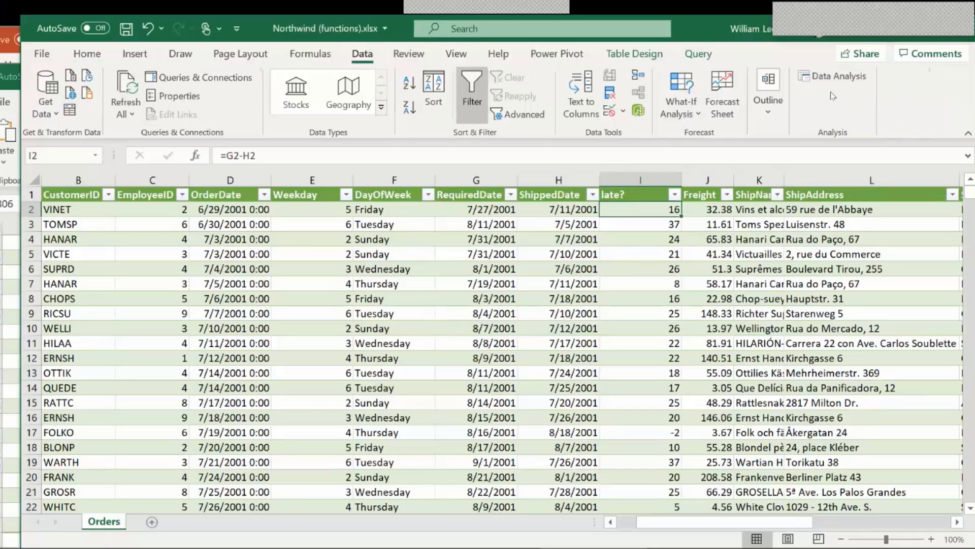
click(42, 54)
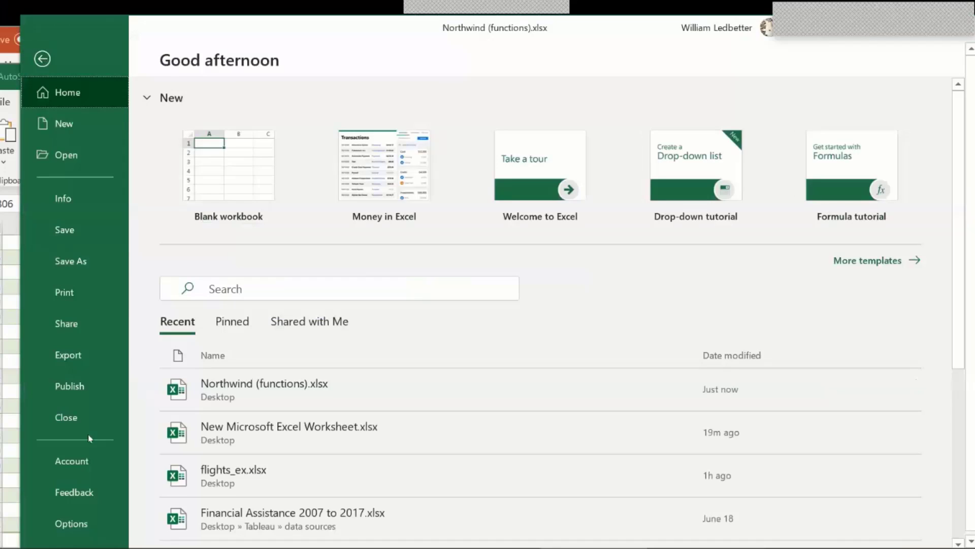
click(70, 513)
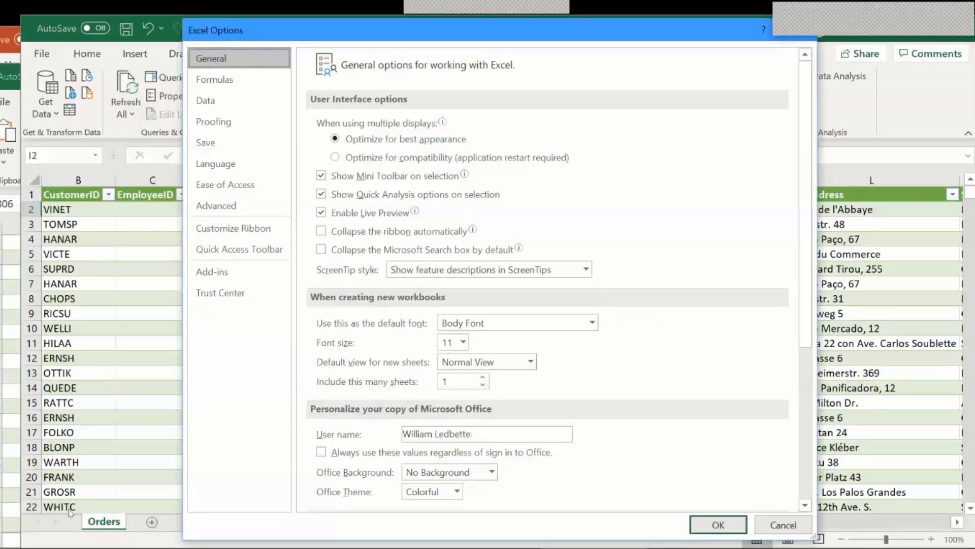
click(237, 270)
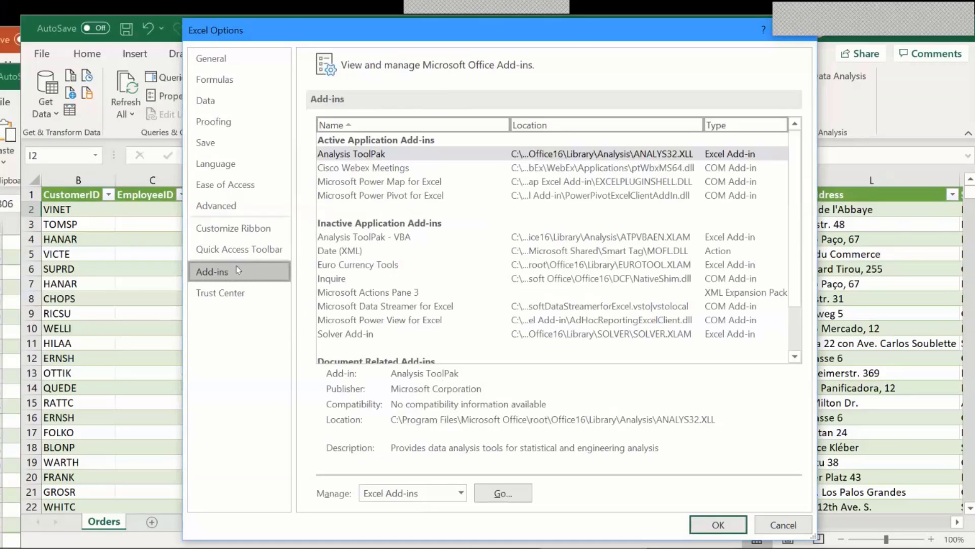
click(527, 494)
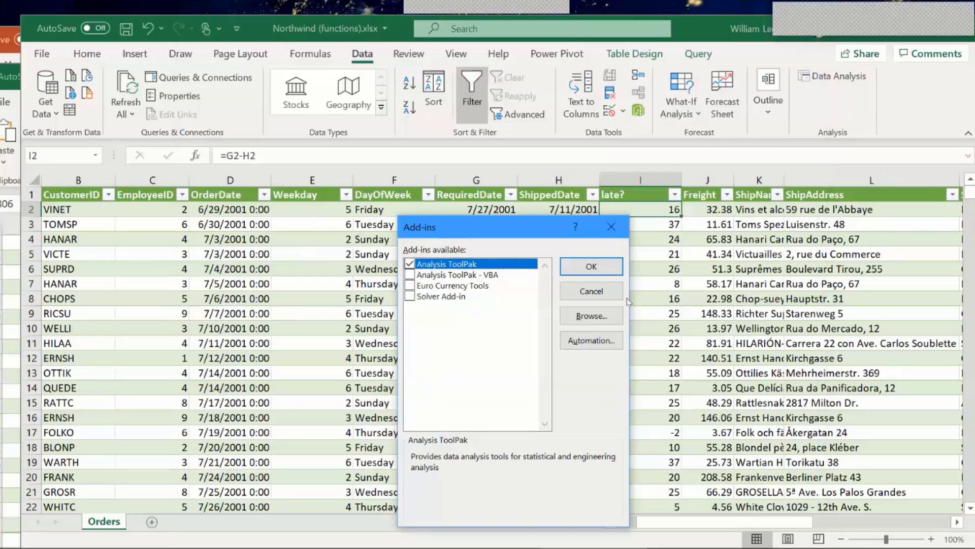
click(610, 227)
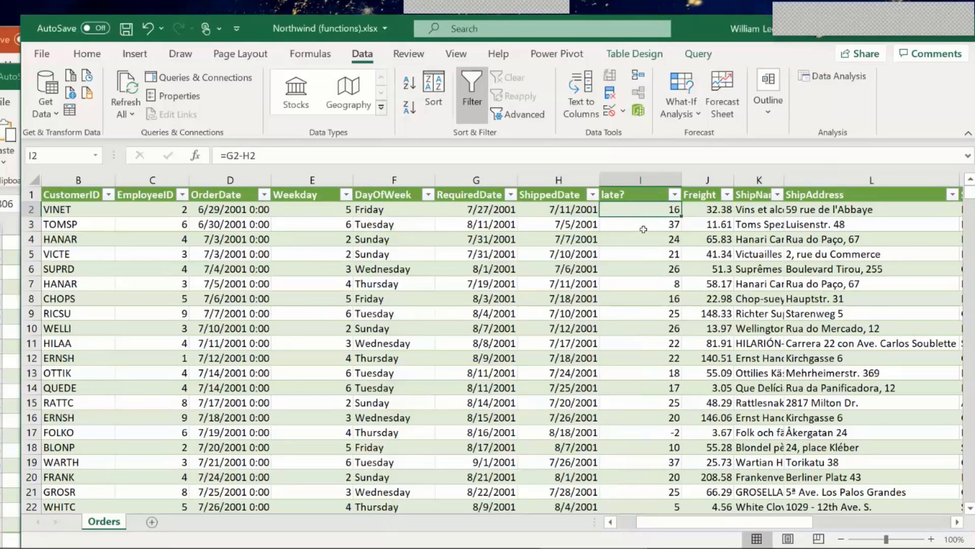
Start a Descriptive Statistics analysis with the late? and Freight columns as input range $I$1:$J$825, grouped by columns
drag(630, 171, 698, 178)
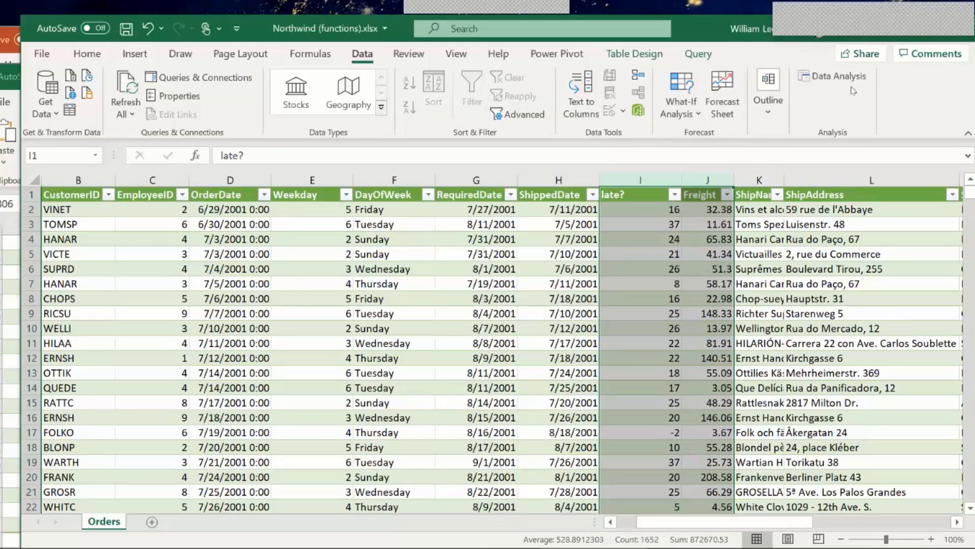
click(833, 77)
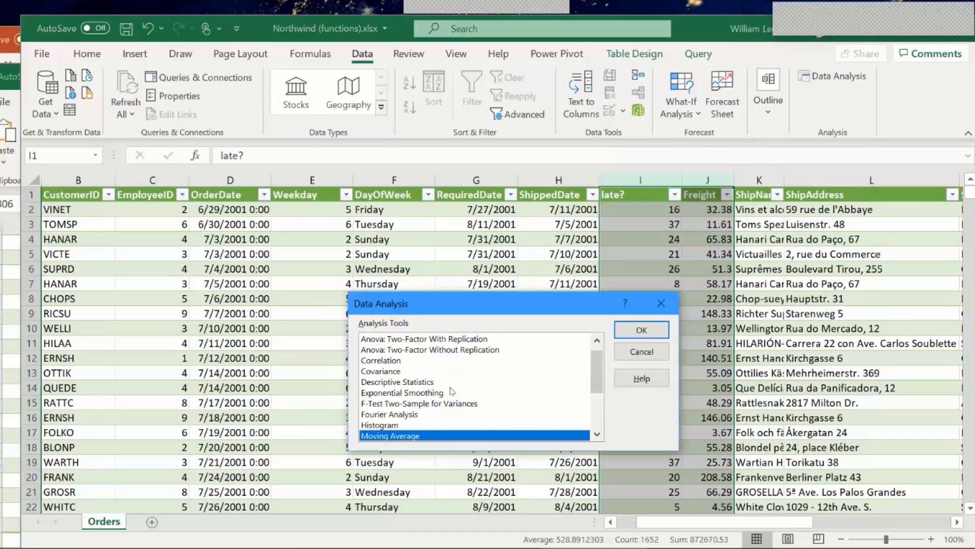
click(421, 384)
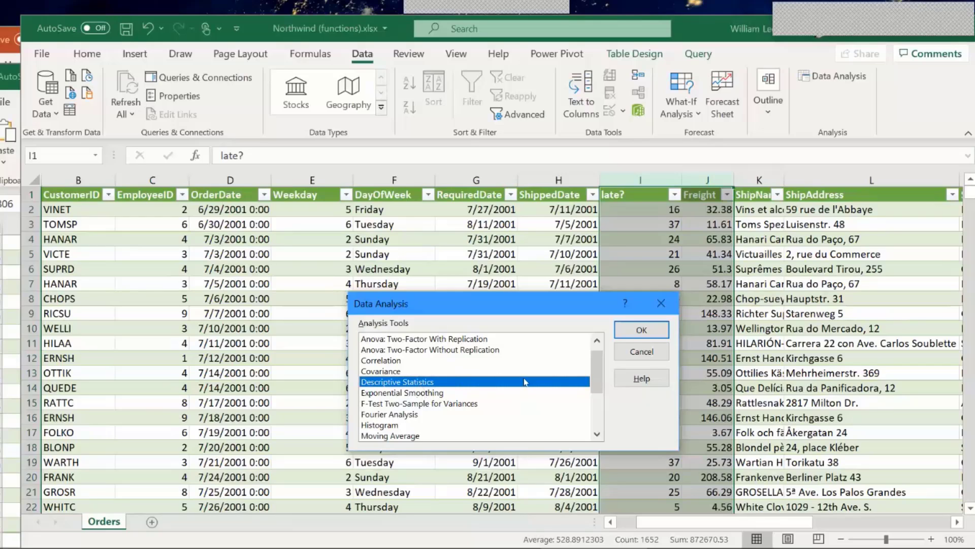
click(641, 330)
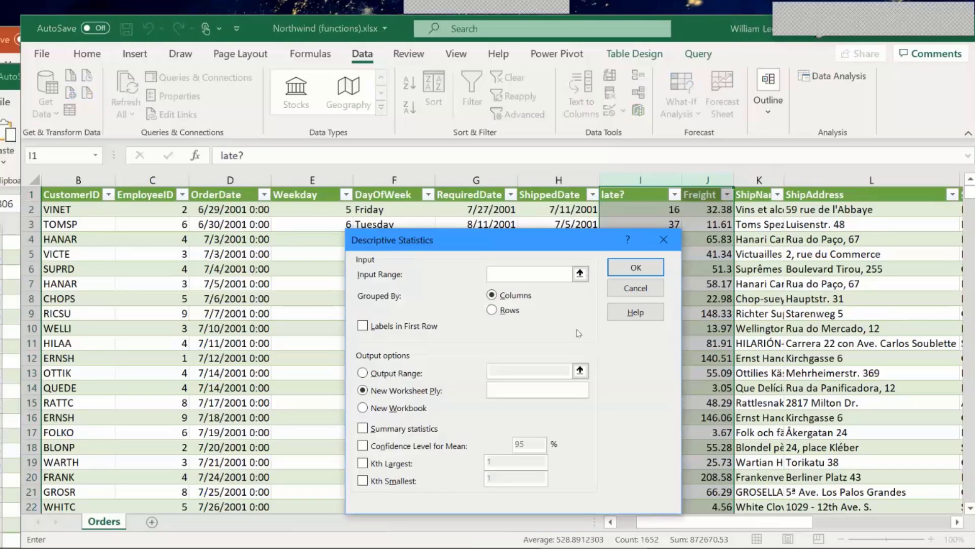
click(632, 202)
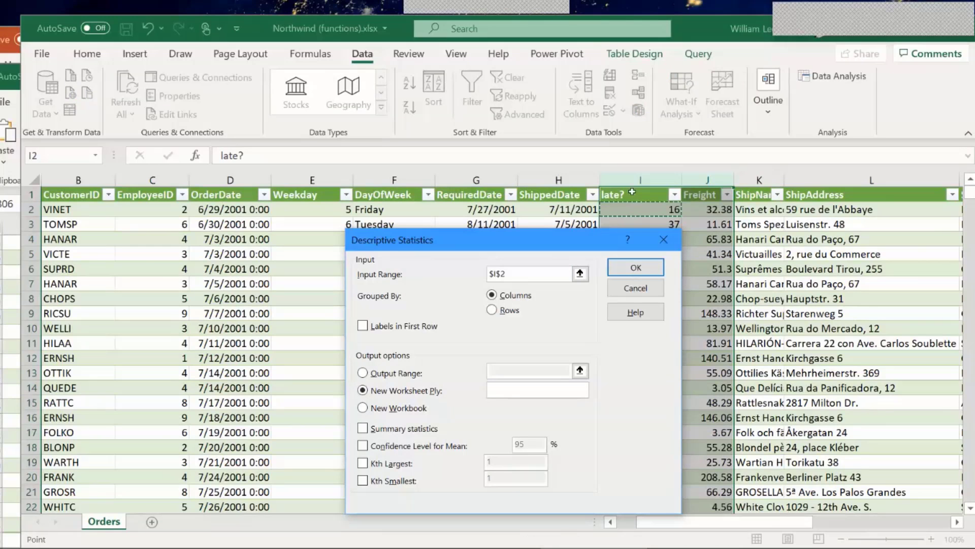
click(629, 192)
drag(629, 191, 704, 477)
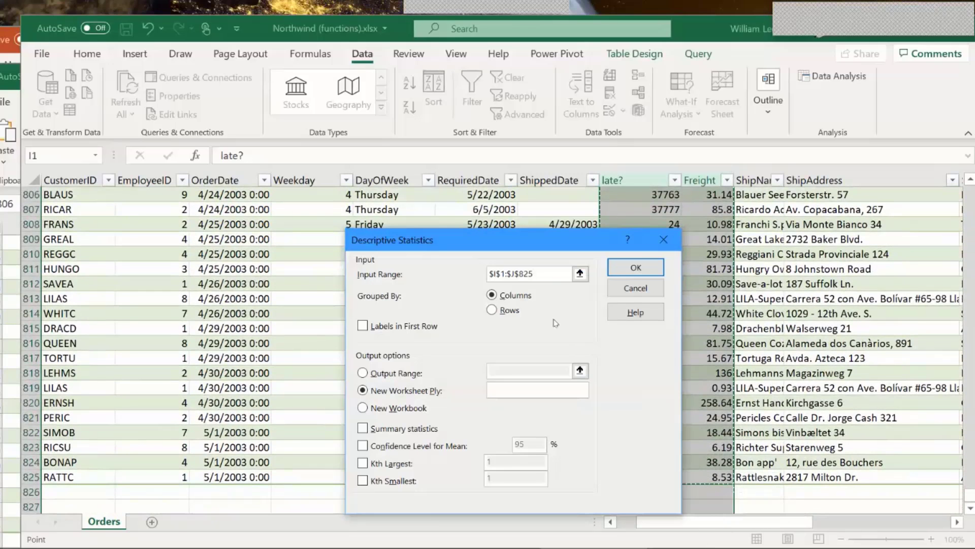
Treat the first row as labels and generate summary statistics for late? and Freight on a new worksheet
key(super)
text(magnif)
key(Return)
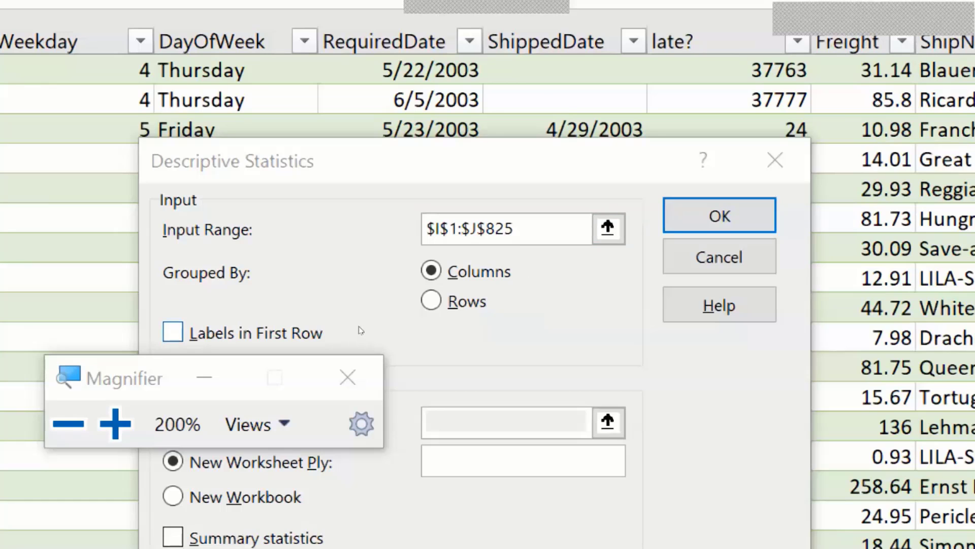
click(173, 331)
click(350, 378)
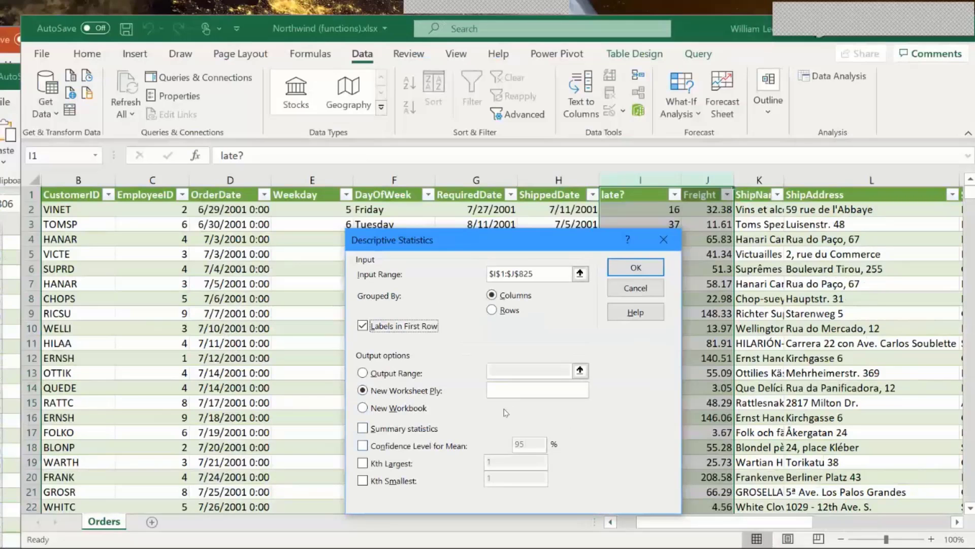
click(377, 429)
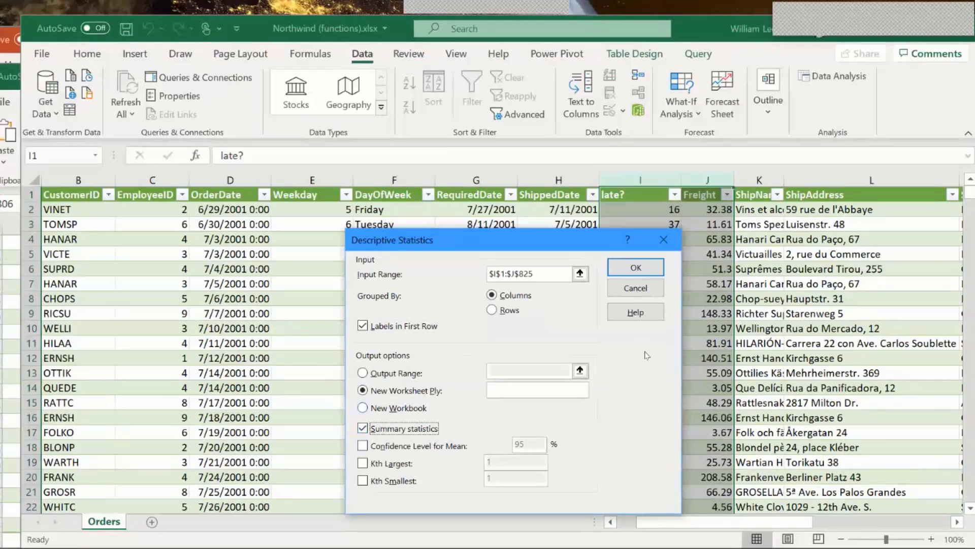
click(638, 269)
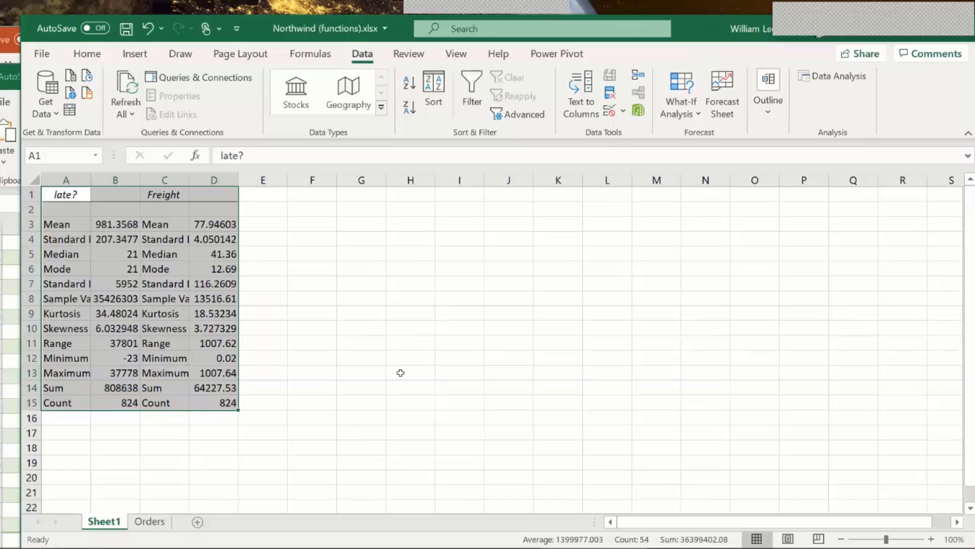
Examine the late? and Freight summary statistics with the screen magnified to 200%, and return to 100%
key(super+plus)
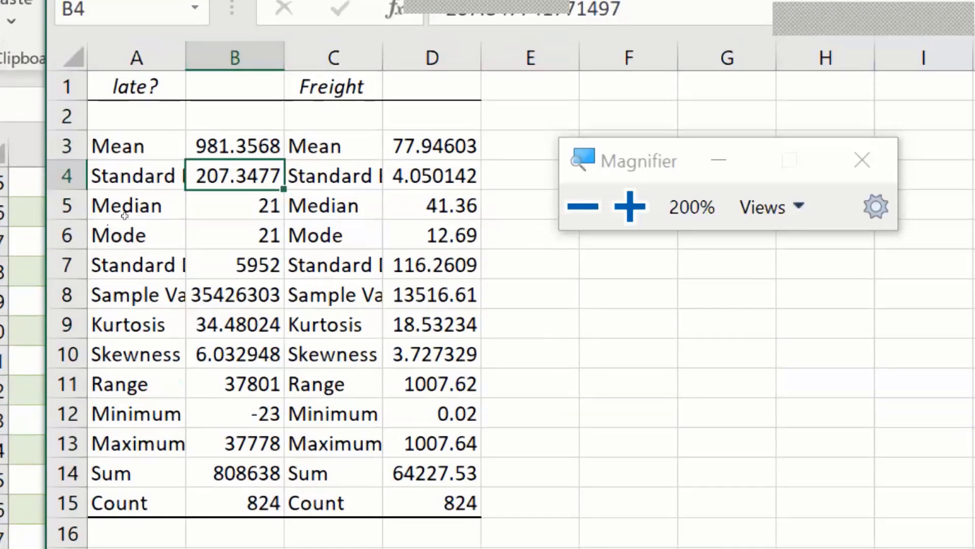
click(584, 206)
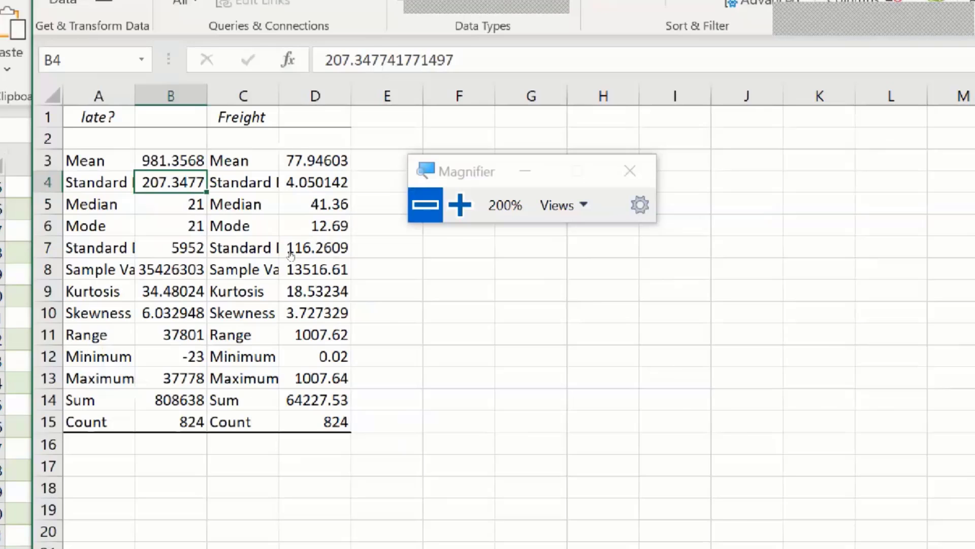
key(super+minus)
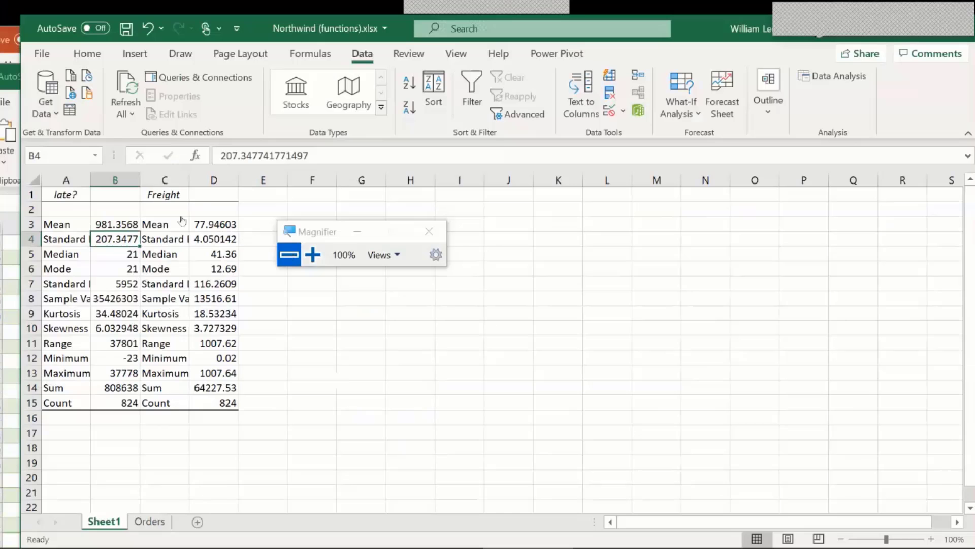
Format the late? mean and standard error in B3 and B4 to two decimals and fit column A to its labels
click(34, 176)
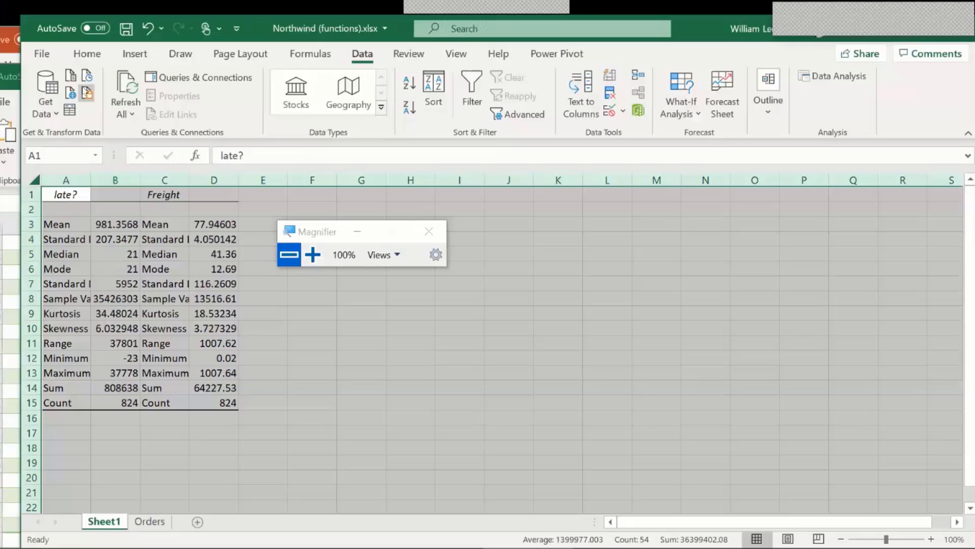
click(86, 53)
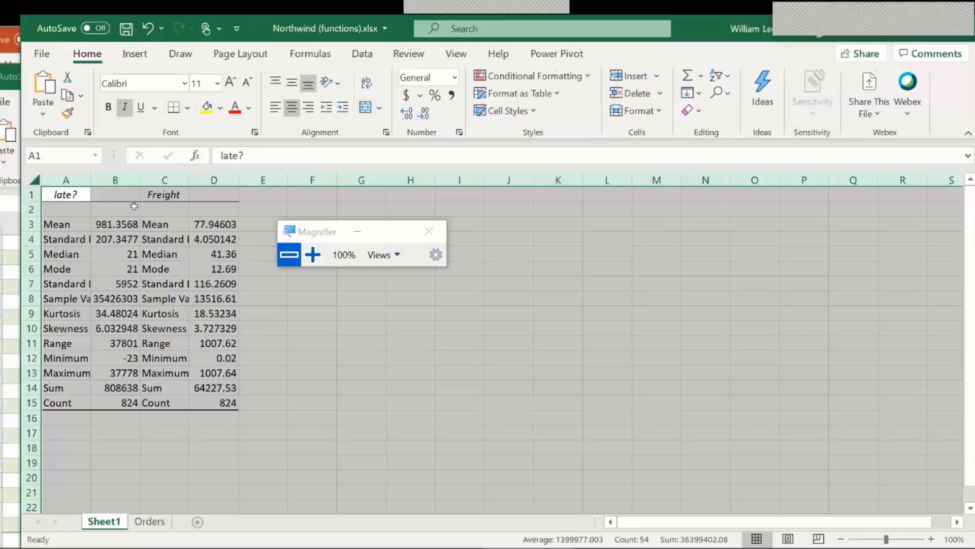
click(115, 179)
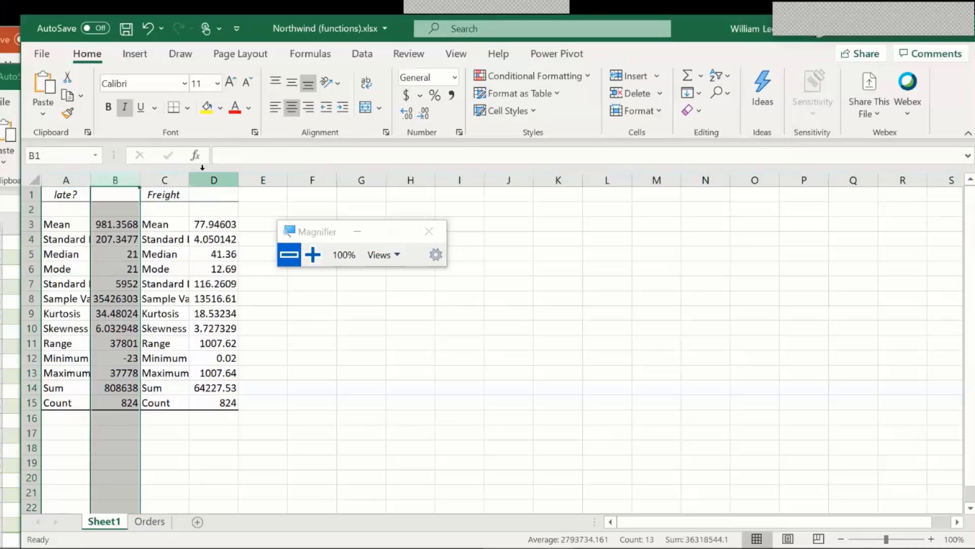
key(Down)
key(Down)
click(426, 114)
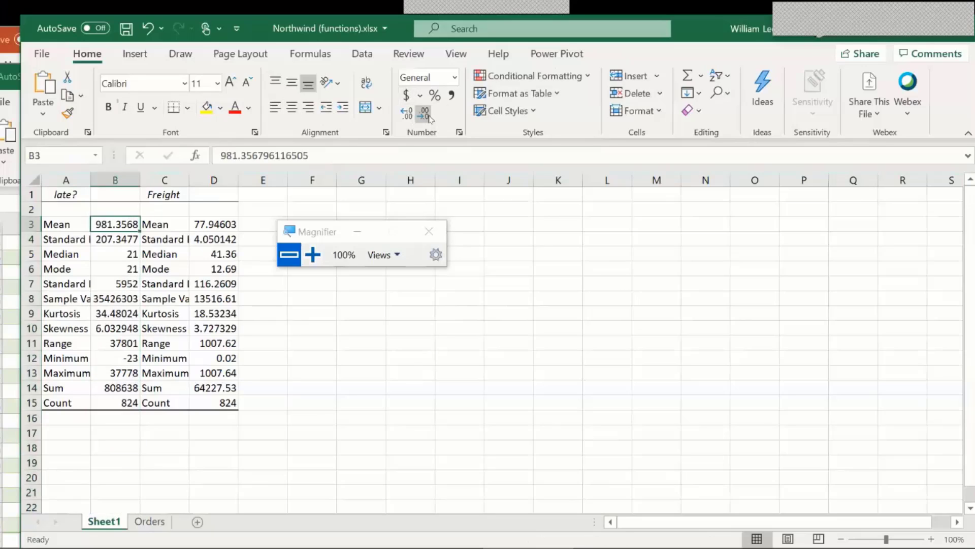
click(426, 114)
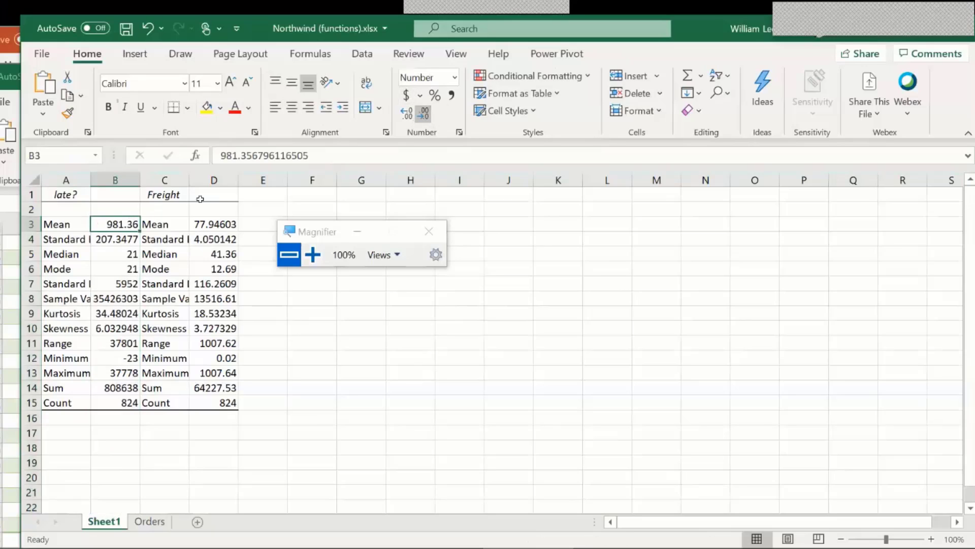
click(116, 239)
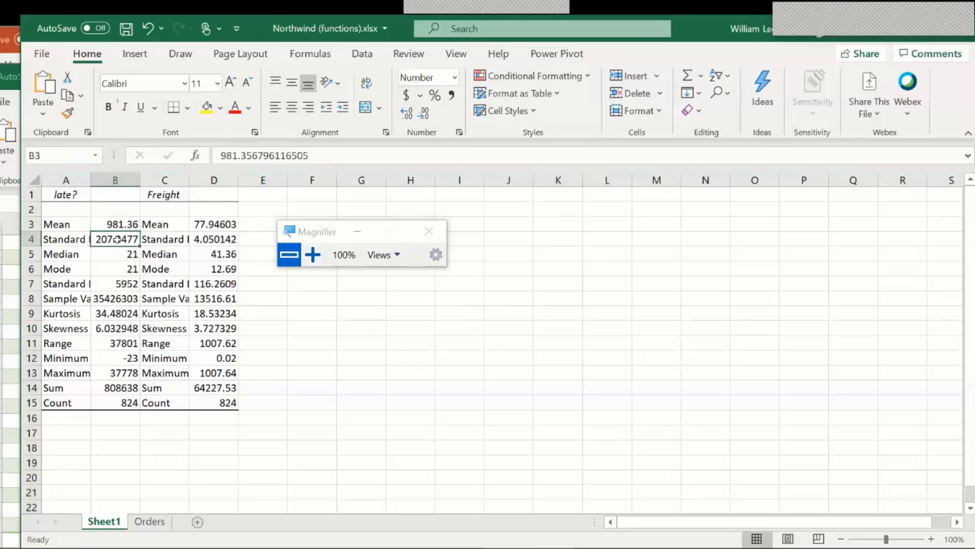
click(429, 115)
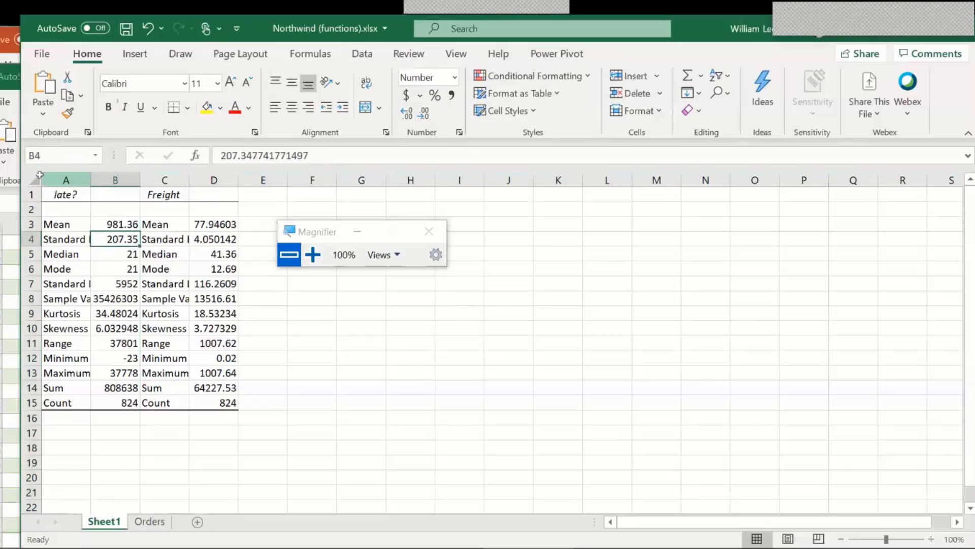
double_click(91, 180)
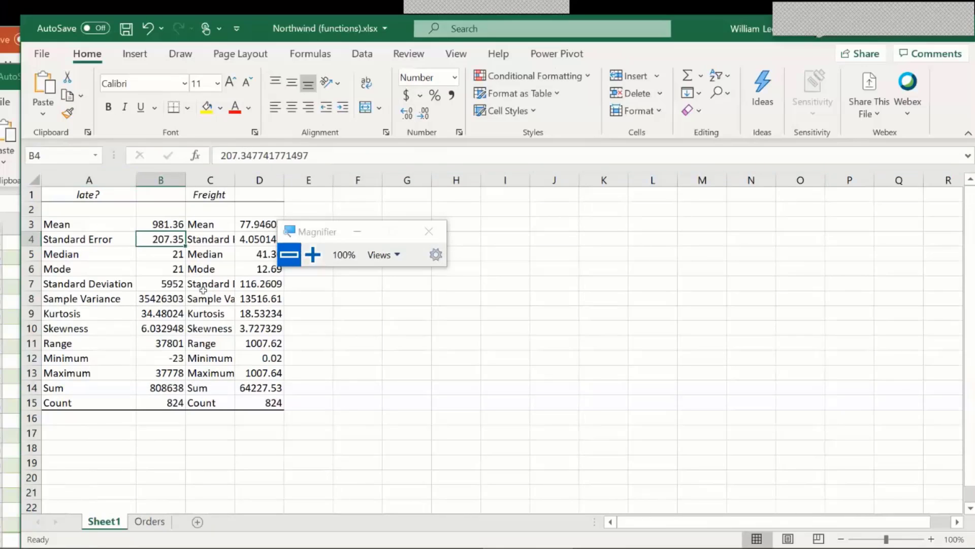
Format the Freight mean and standard error in D3:D4 to two decimals, moving the Magnifier window off the figures
drag(248, 225, 256, 239)
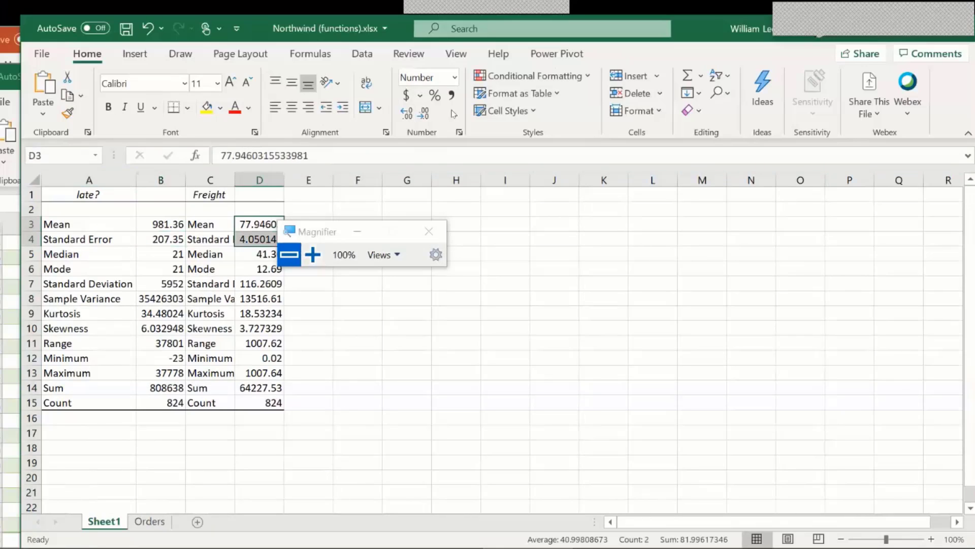
click(421, 114)
click(422, 114)
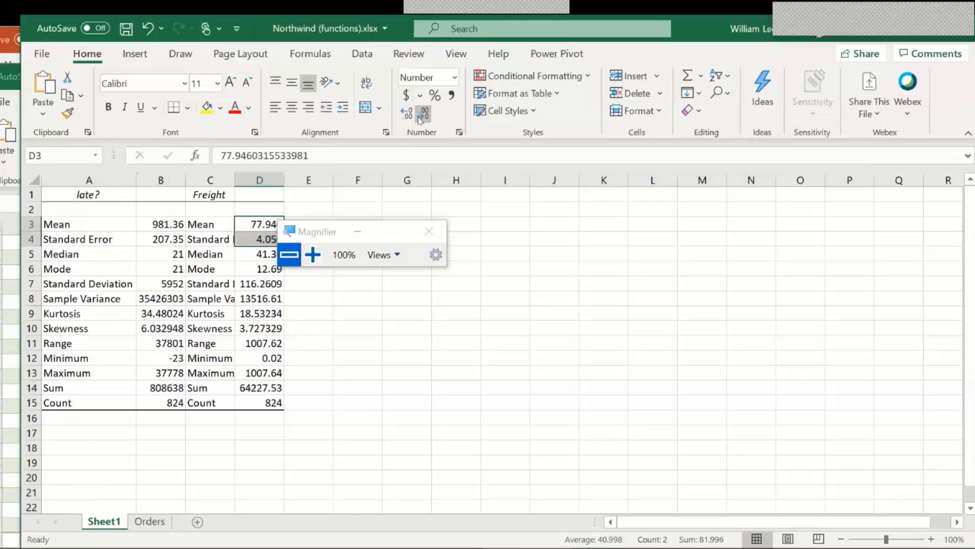
drag(358, 227, 394, 223)
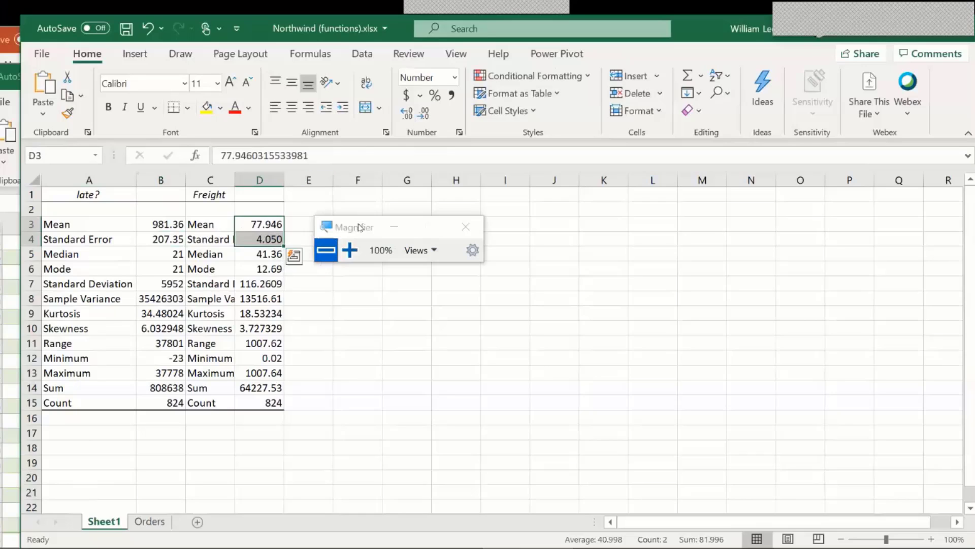
click(418, 114)
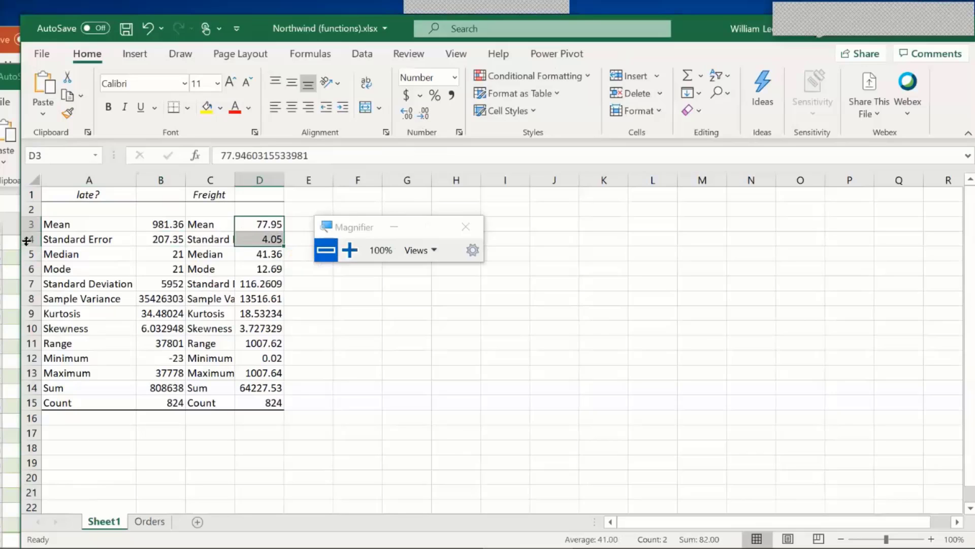
Delete rows 4–6 and 8–14, keeping only the mean, standard deviation and count rows of the statistics
drag(21, 238, 31, 389)
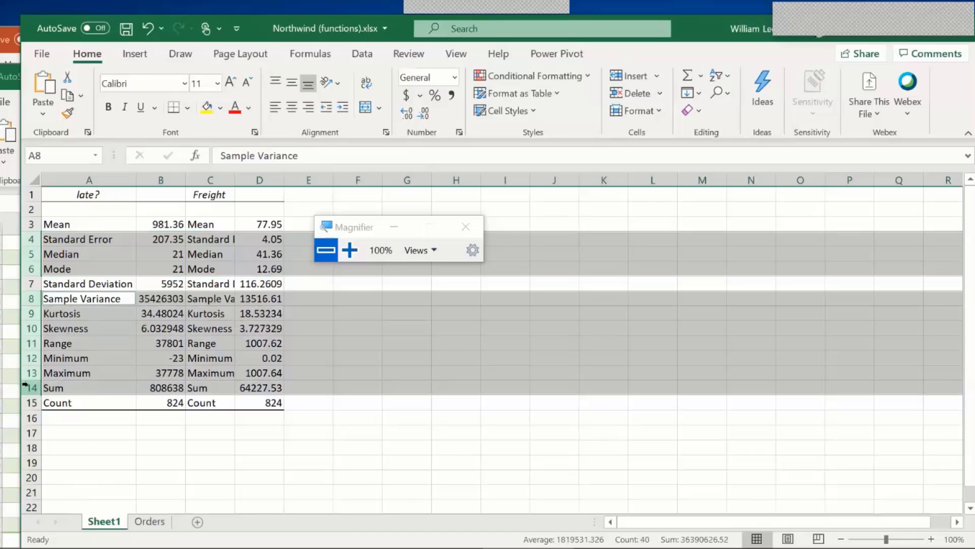
right_click(150, 341)
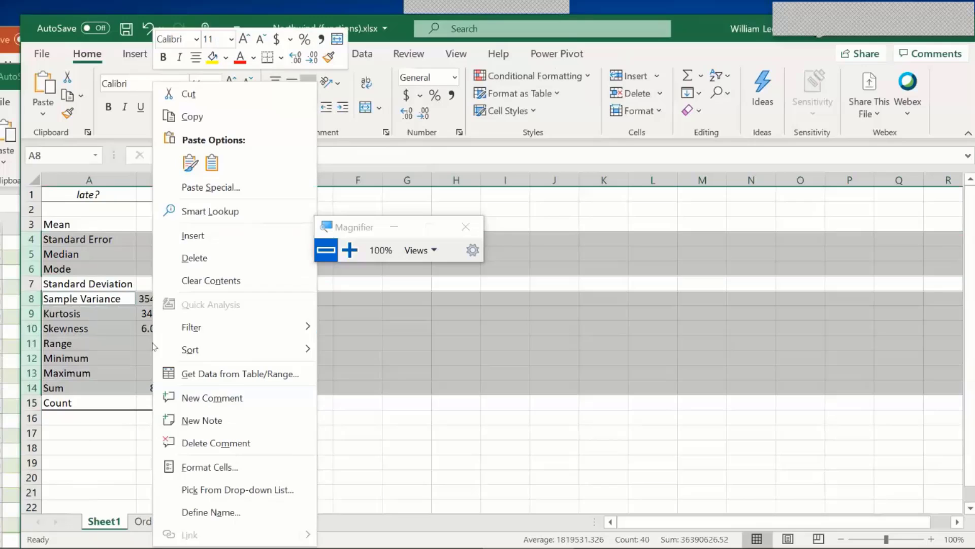
click(240, 257)
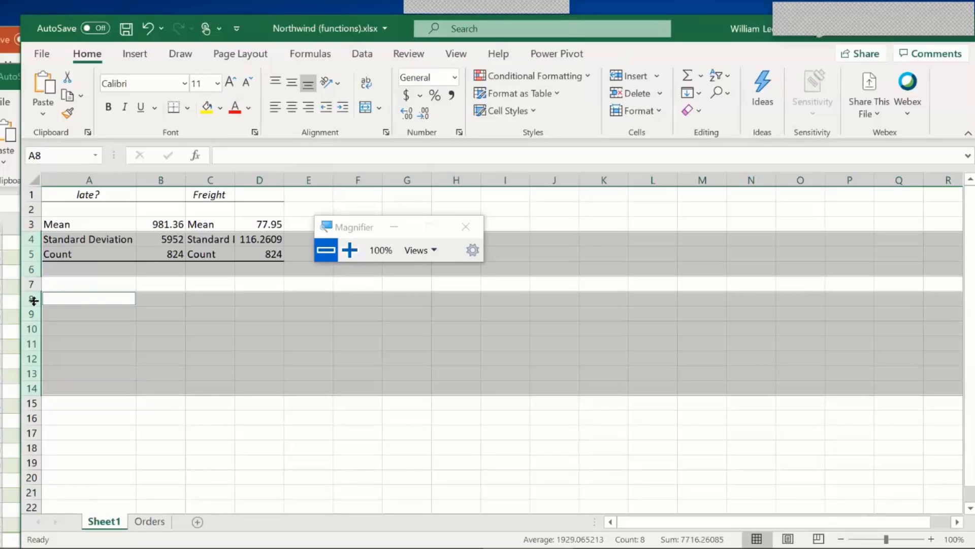
click(142, 302)
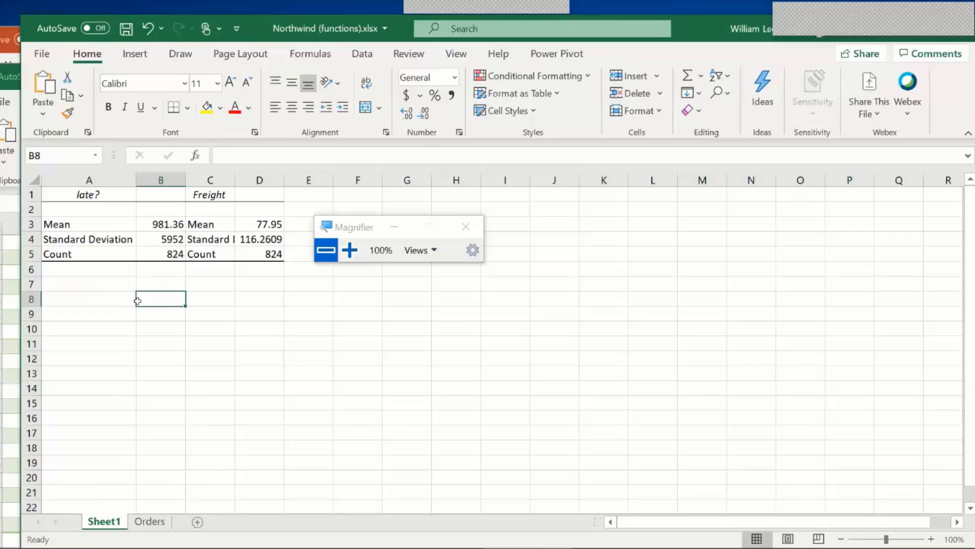
Format the Freight standard deviation in D4 to two decimals
click(255, 236)
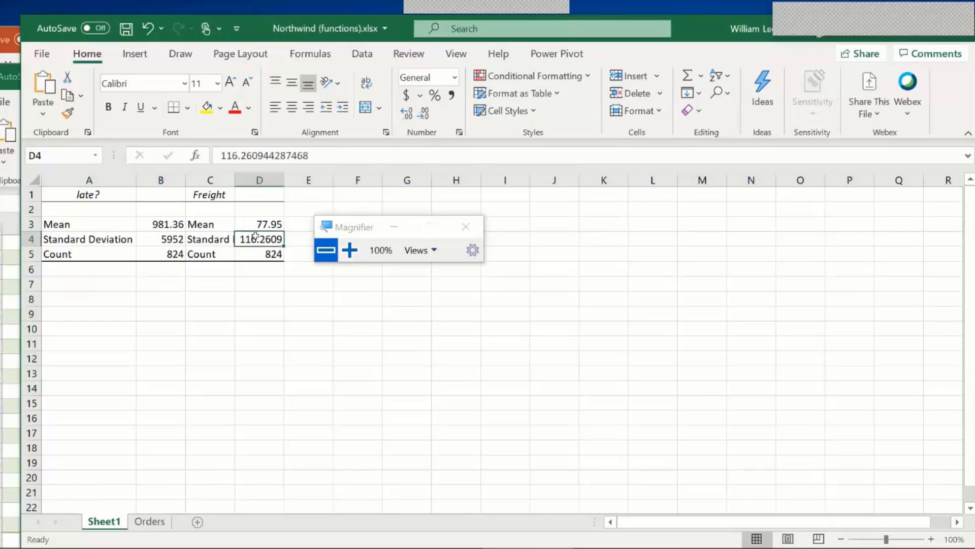
click(423, 114)
click(422, 114)
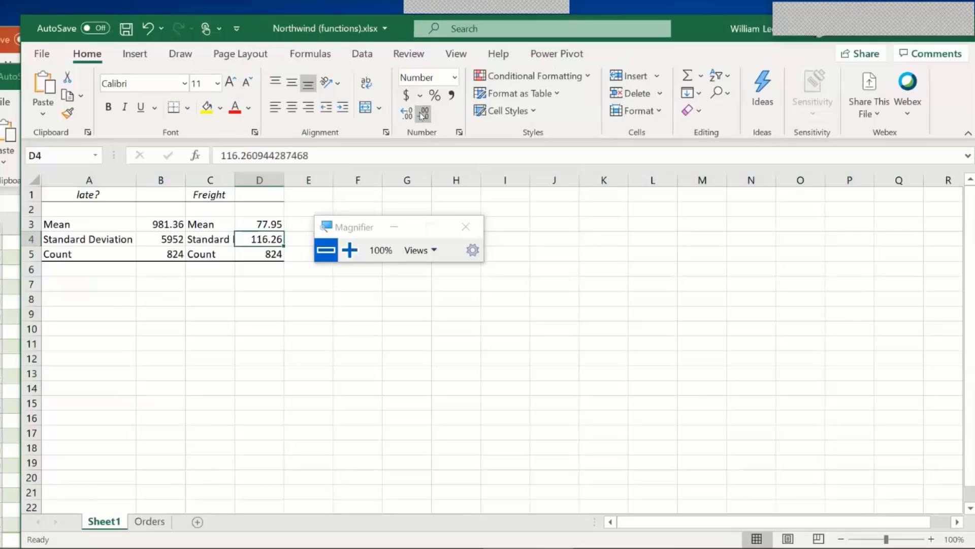
Relabel the late? statistics in A3:A5 as M, SD and n
click(64, 223)
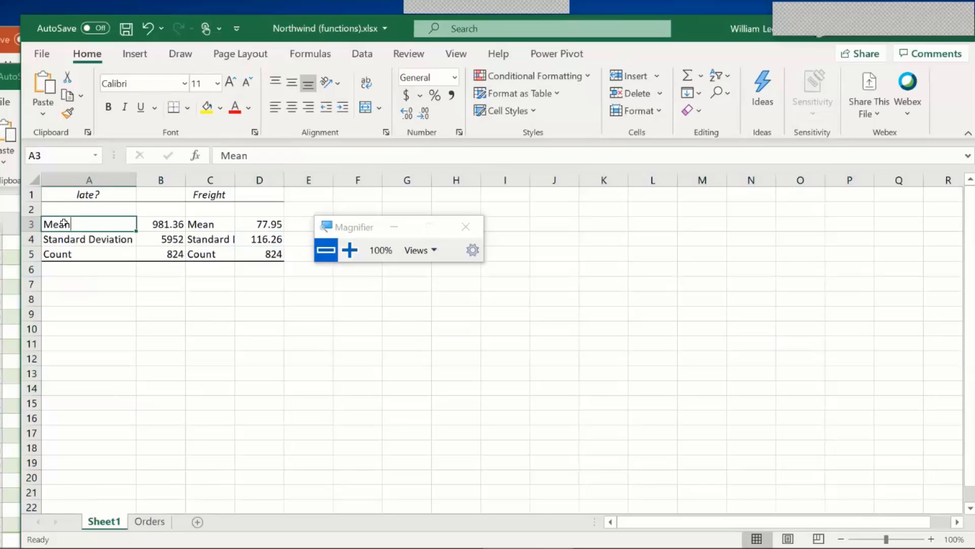
text(M)
key(Return)
text(SD)
key(Return)
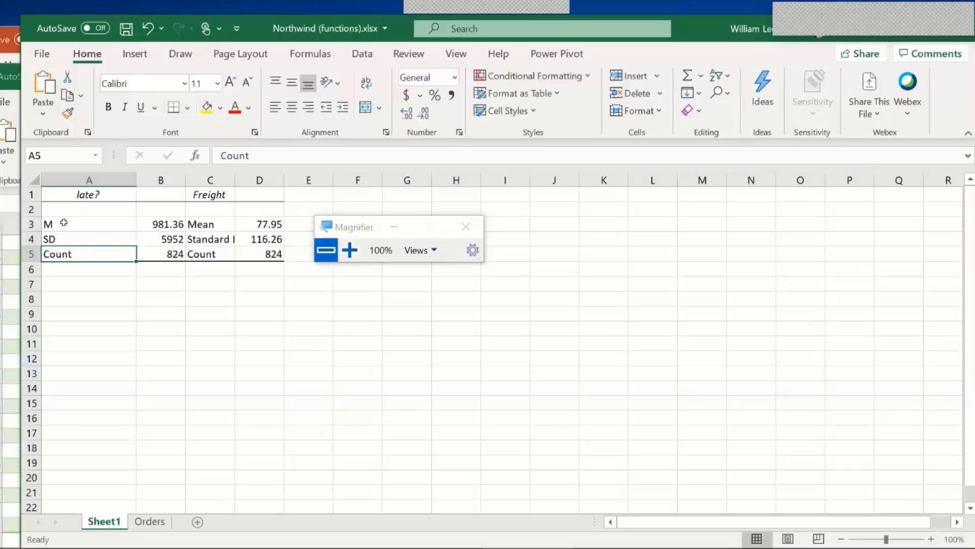
text(n)
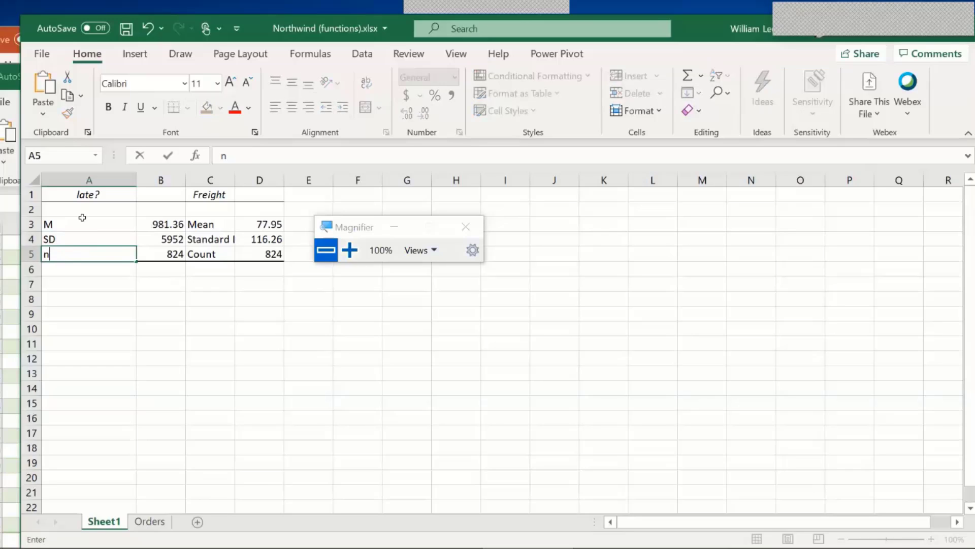
Copy the Freight heading from C1 into D1 and delete column C with its duplicate statistic labels
click(204, 195)
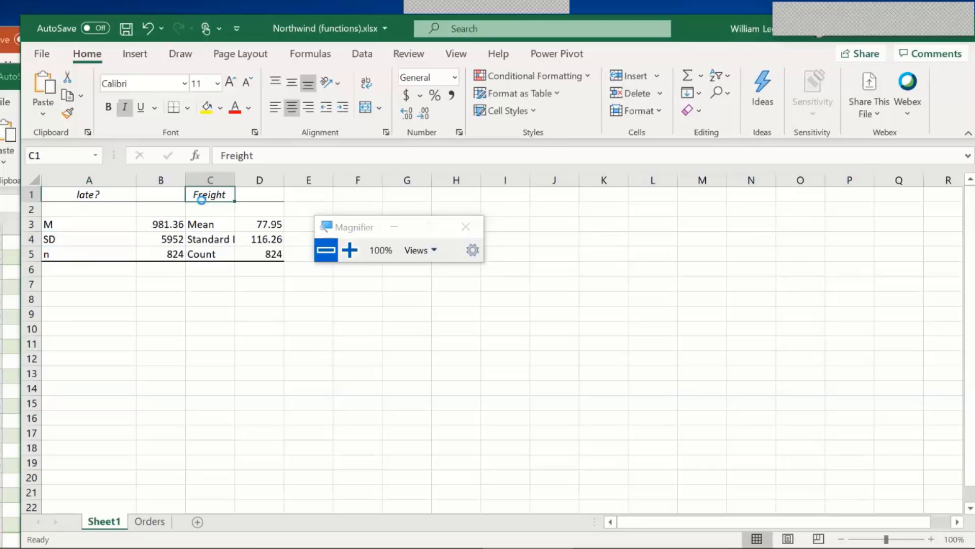
key(ctrl+c)
click(268, 191)
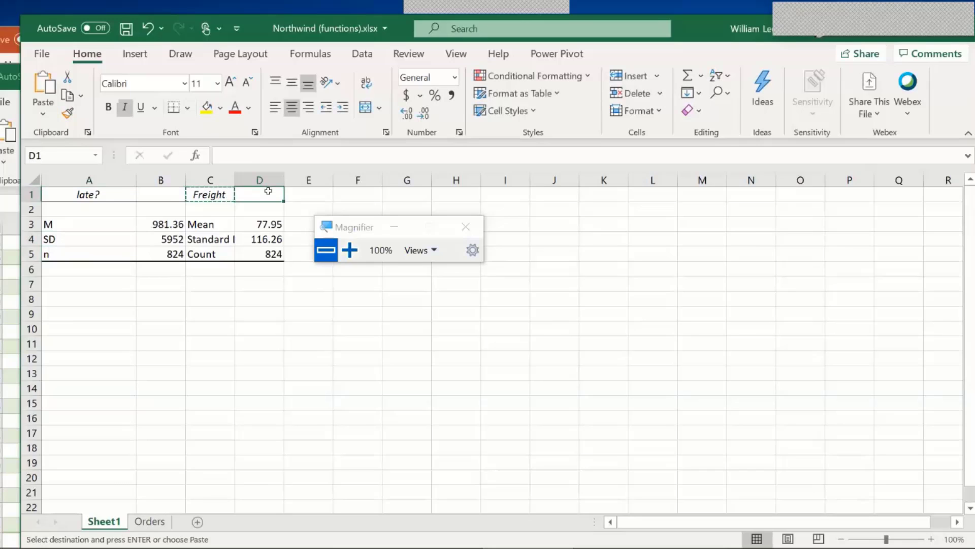
click(216, 192)
click(257, 182)
click(257, 193)
key(ctrl+v)
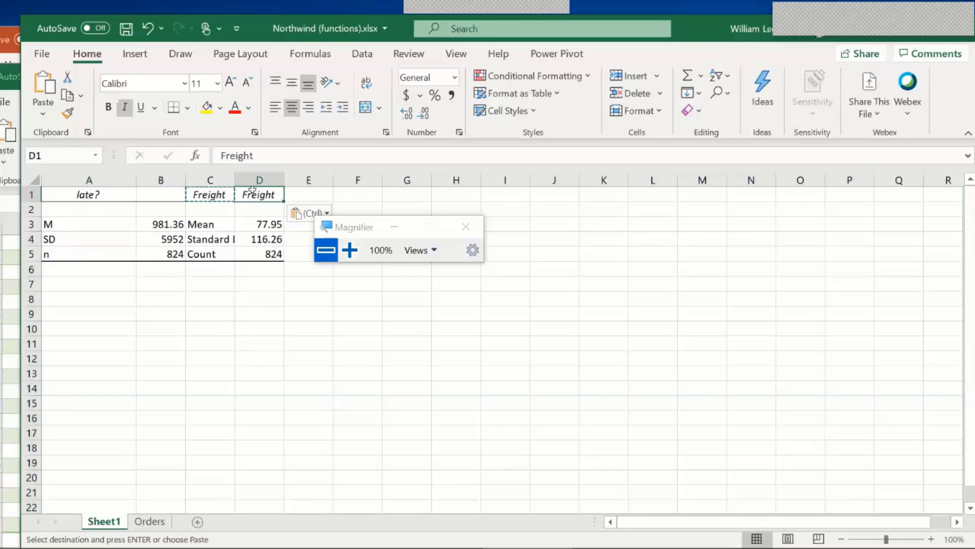
click(199, 176)
right_click(203, 181)
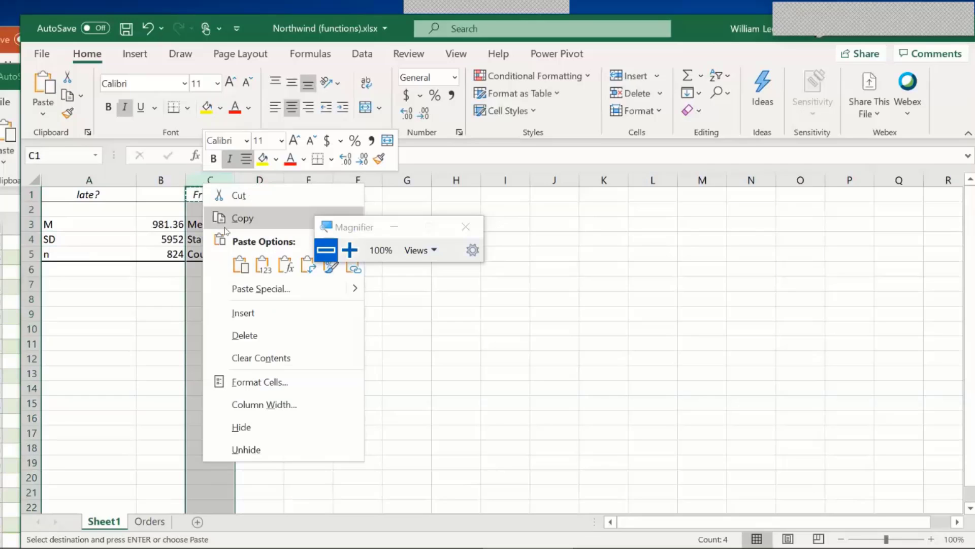
click(244, 336)
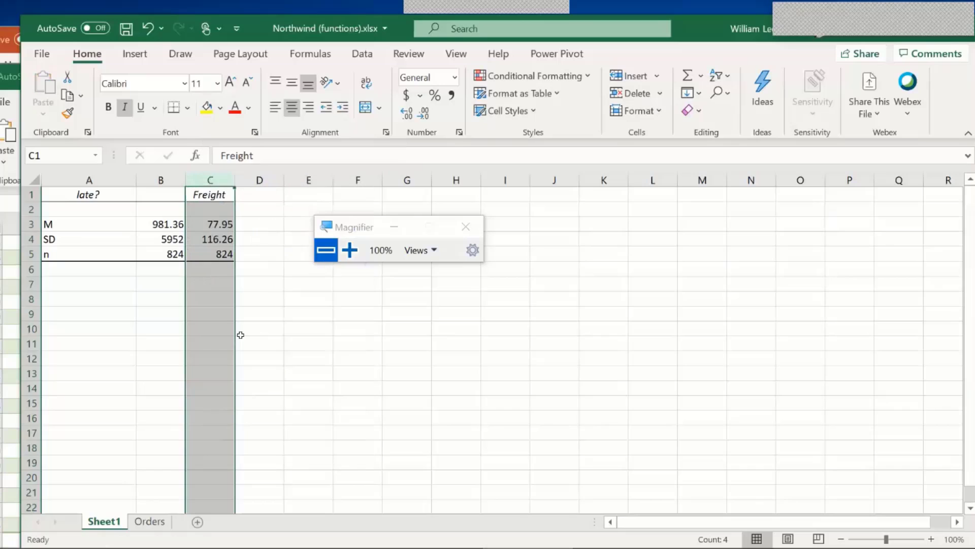
Copy the summary table A1:C5 and paste it transposed starting at A8
click(114, 280)
drag(84, 196, 197, 247)
key(ctrl+c)
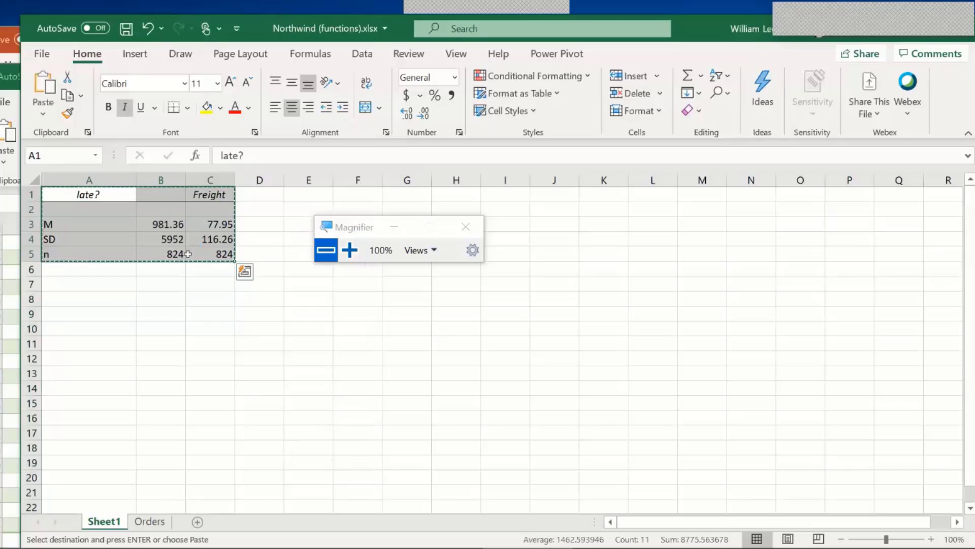
click(115, 297)
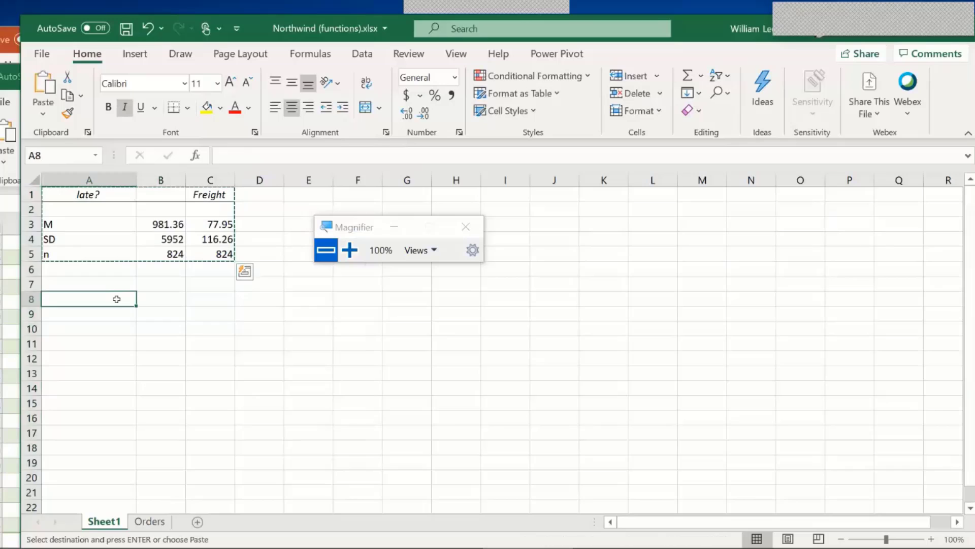
click(39, 113)
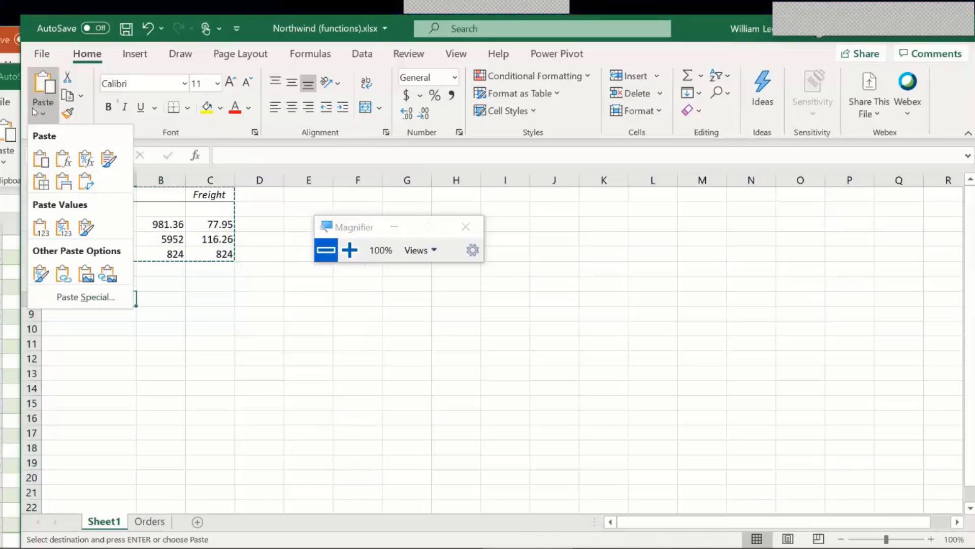
click(84, 182)
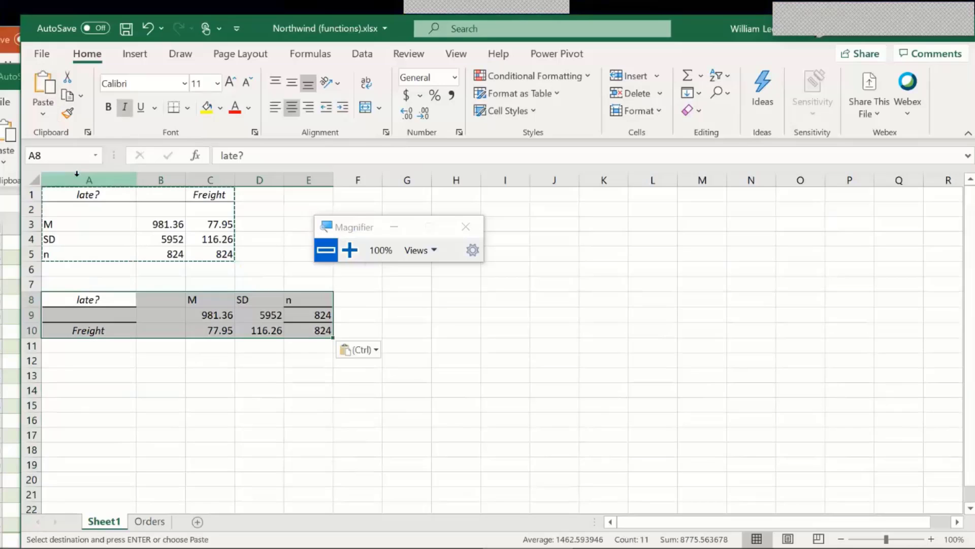
Move the late? label from A8 to A9 beside its figures and italicize the M and SD headings in C8:D8
click(103, 299)
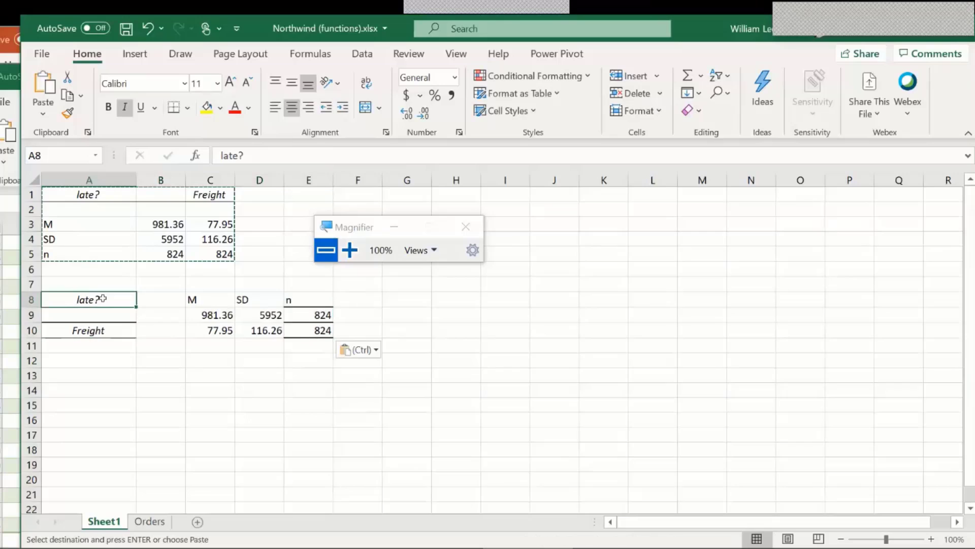
drag(100, 296, 90, 314)
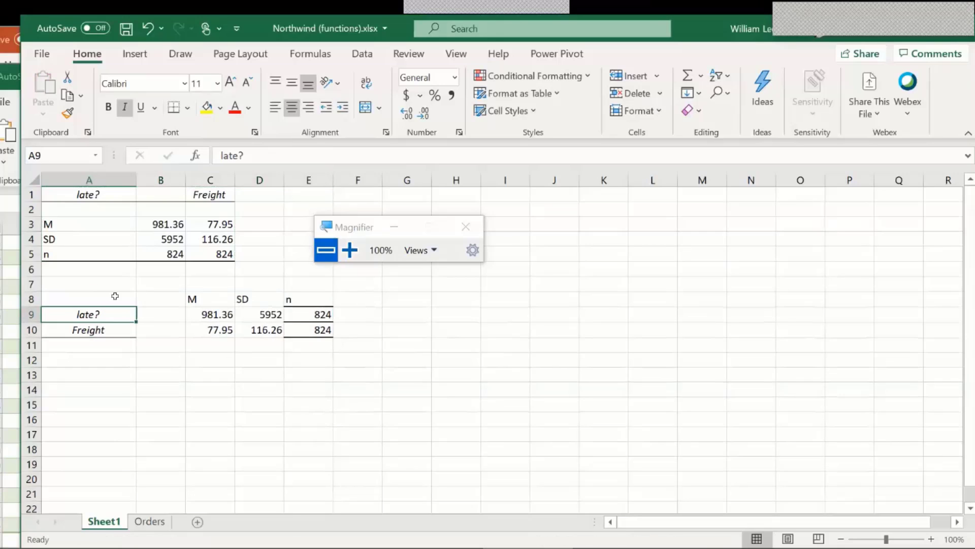
drag(191, 298, 302, 298)
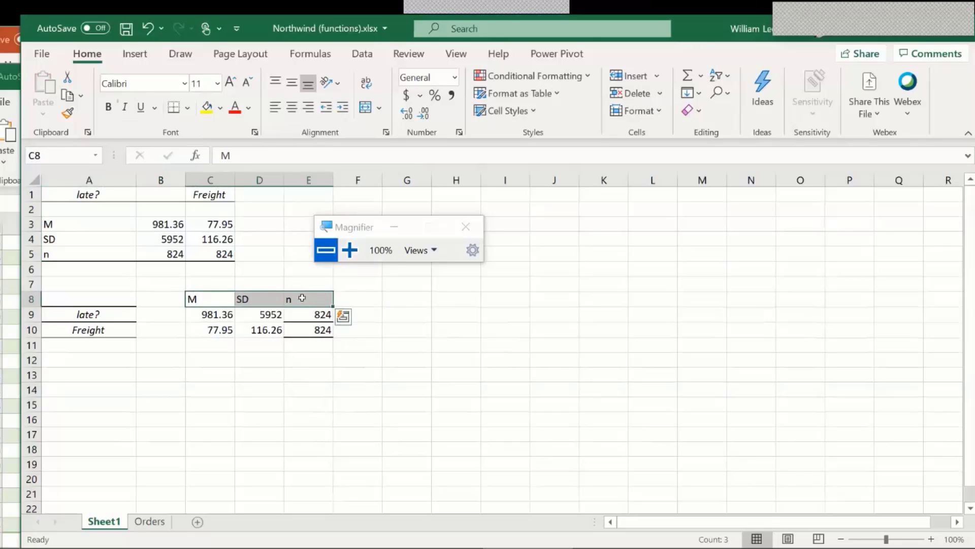
shift+click(273, 298)
key(ctrl+i)
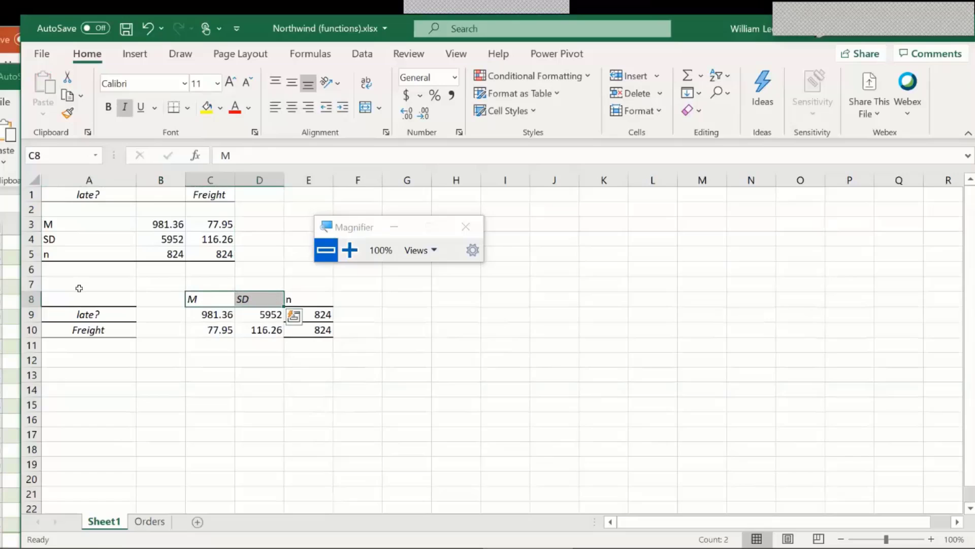
Remove all existing borders from the transposed table A8:E10 and apply thick outside borders around it
drag(66, 299, 294, 324)
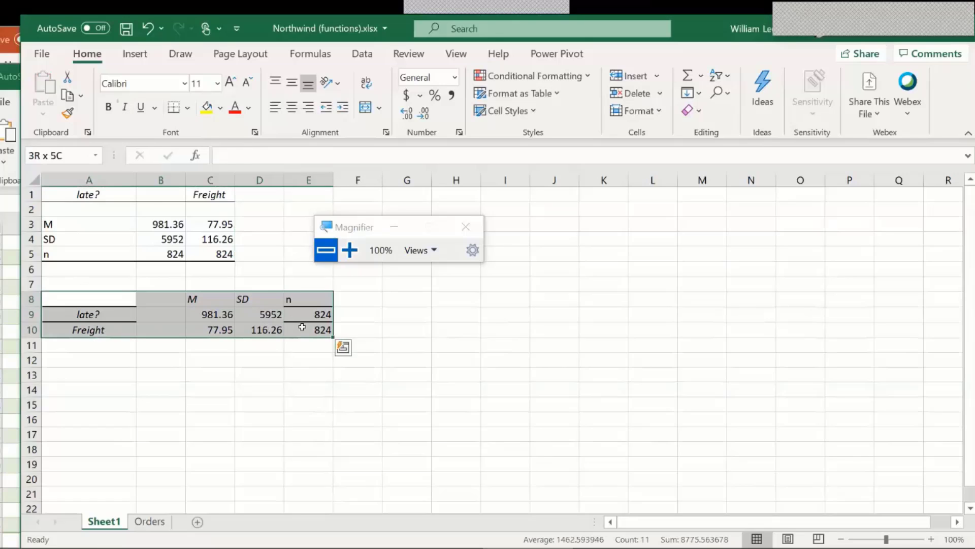
click(187, 107)
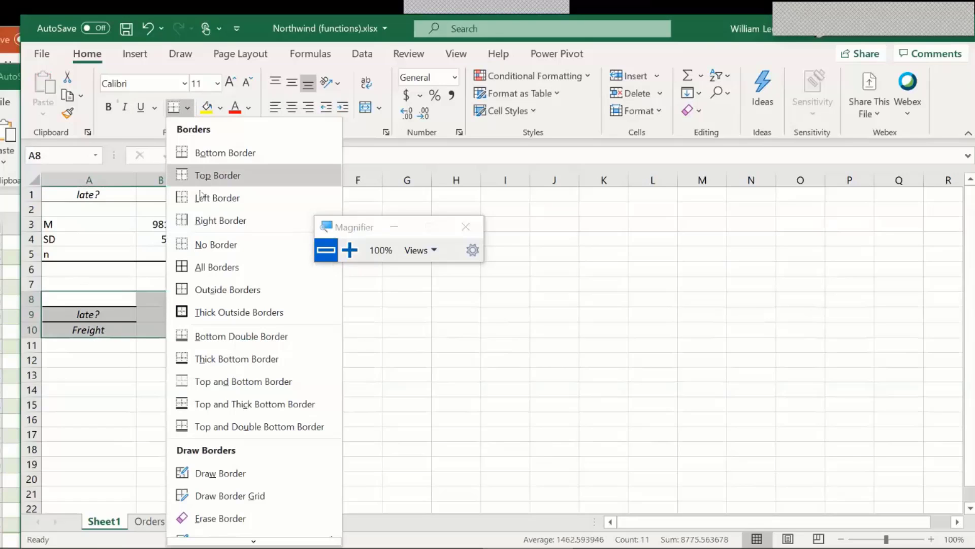
click(202, 244)
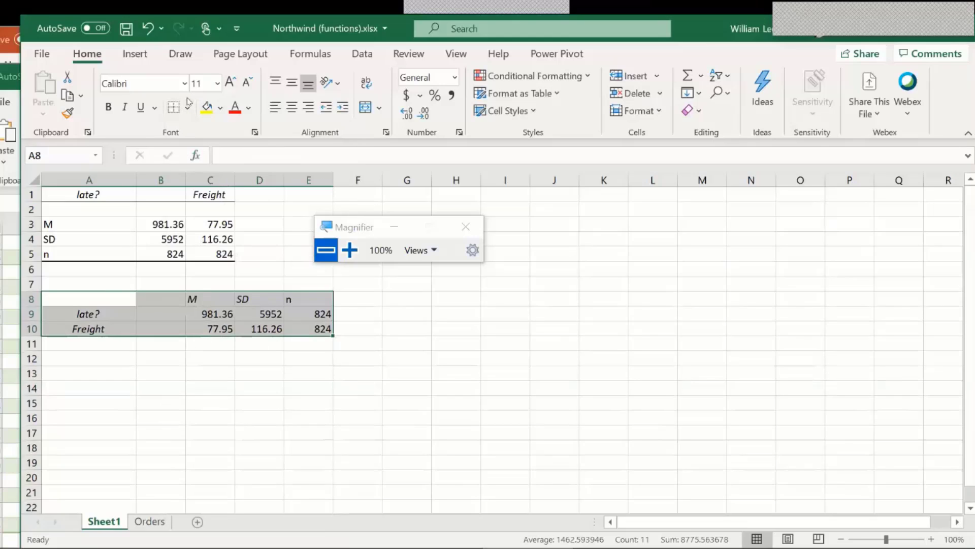
click(188, 109)
click(205, 312)
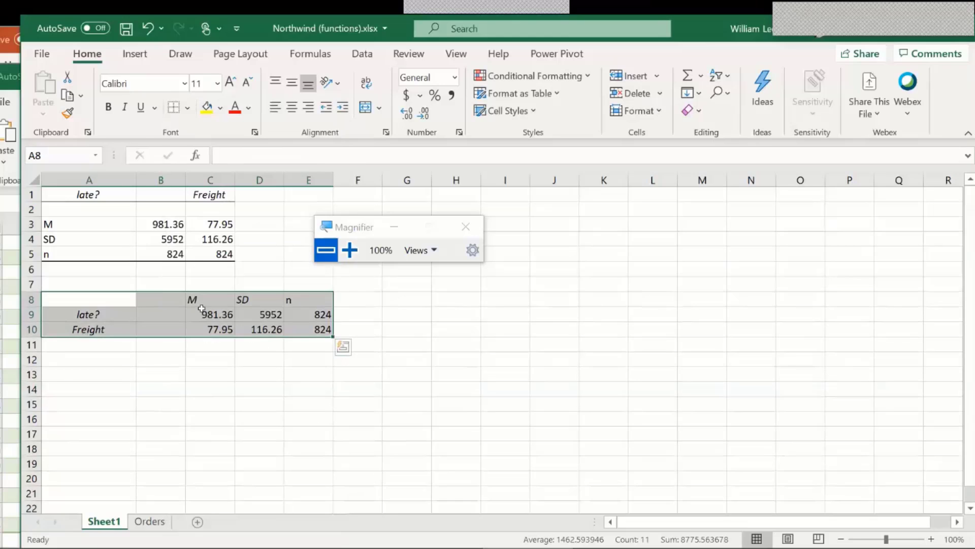
Copy the bordered table A8:E10 and paste it into a new blank Word document, closing the Magnifier window
key(ctrl+c)
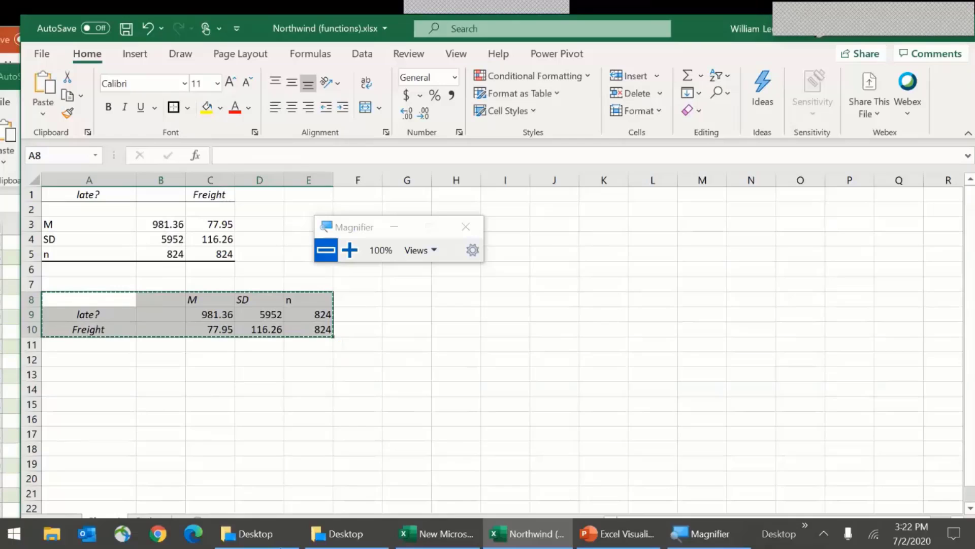
mouse_move(281, 547)
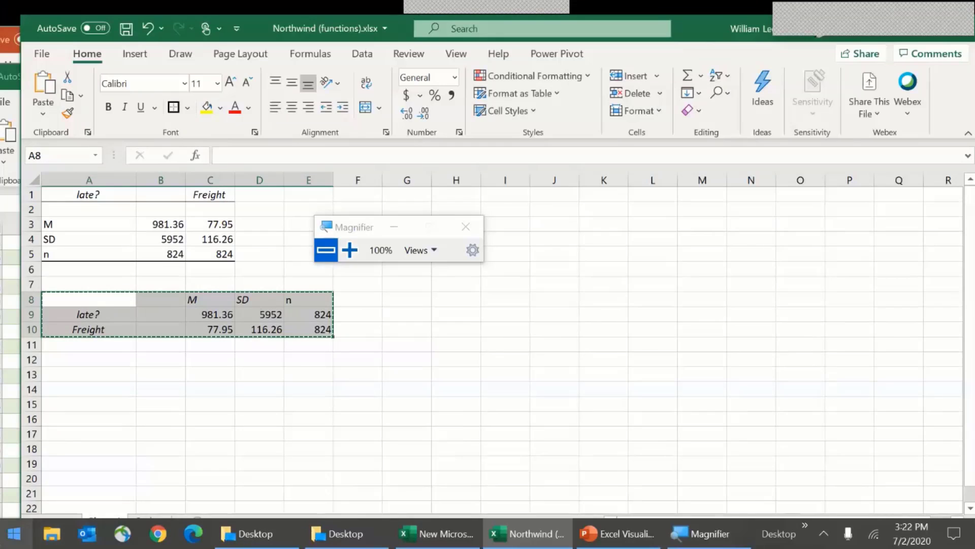
key(super)
text(word)
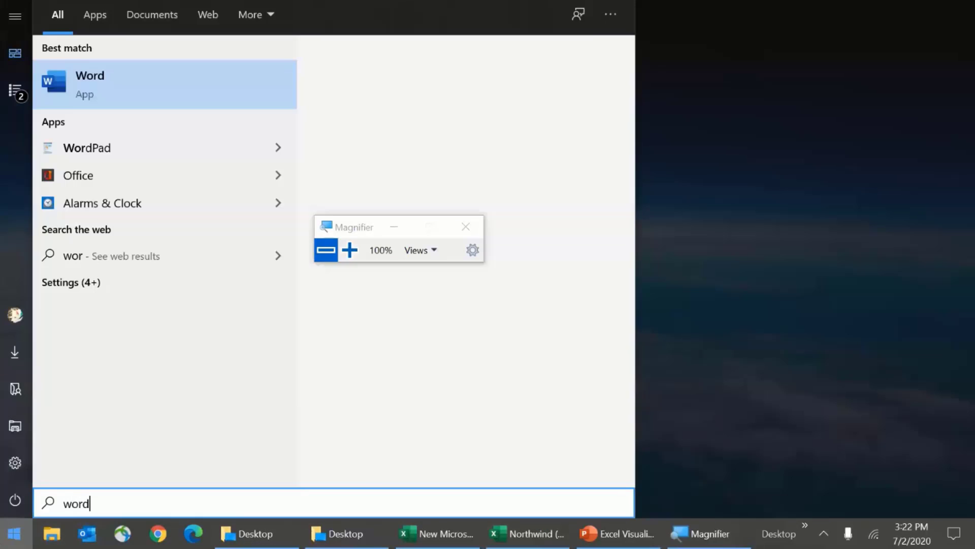
key(Return)
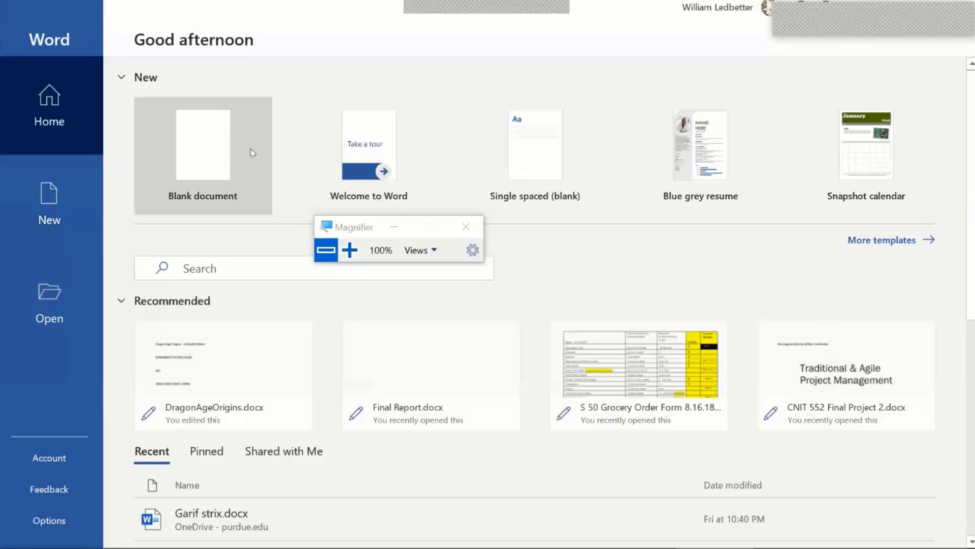
click(252, 152)
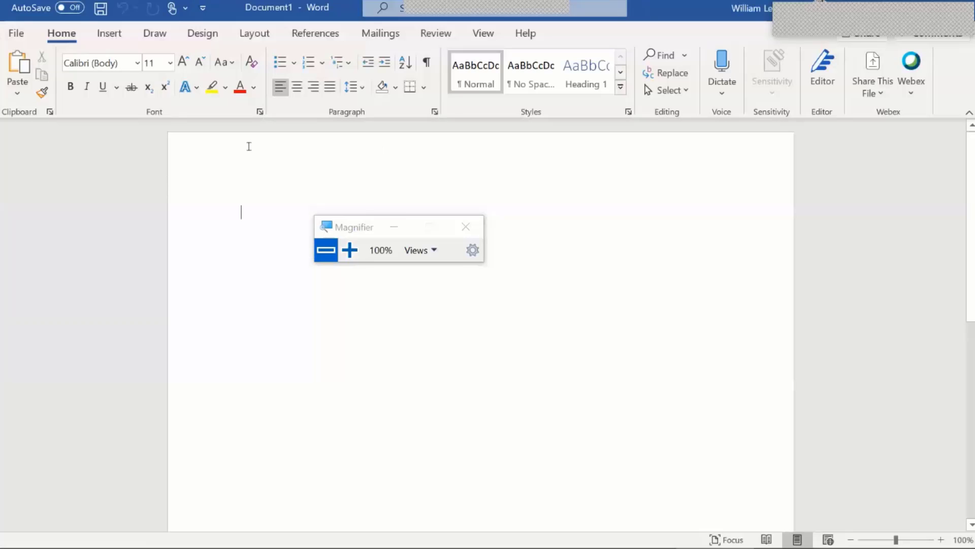
click(466, 227)
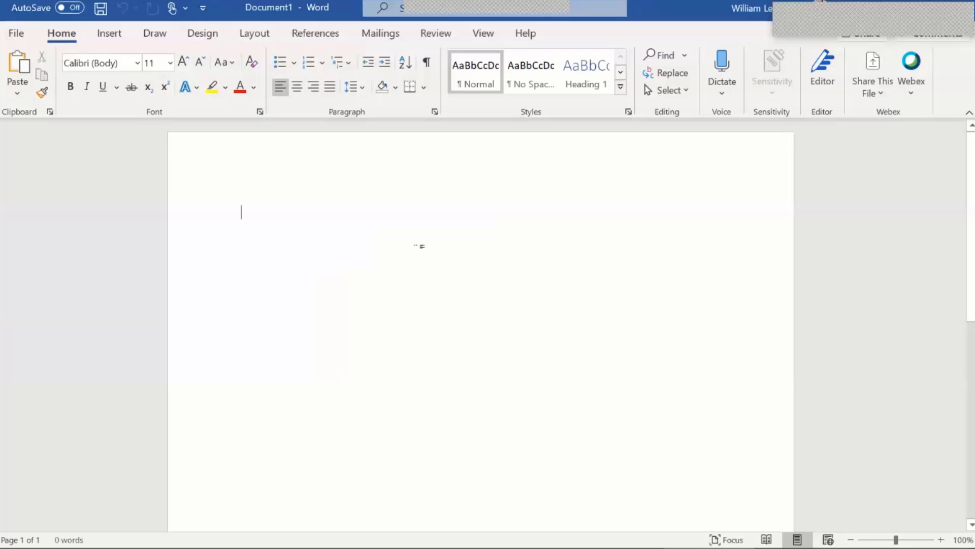
key(ctrl+v)
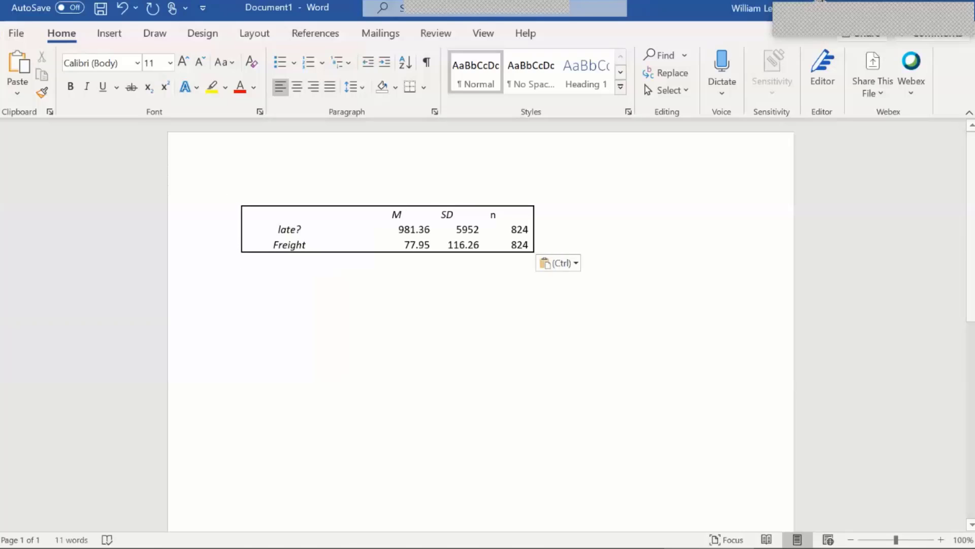
Compare the pasted table with the source in the Northwind workbook and return to the Word document
mouse_move(571, 546)
click(523, 543)
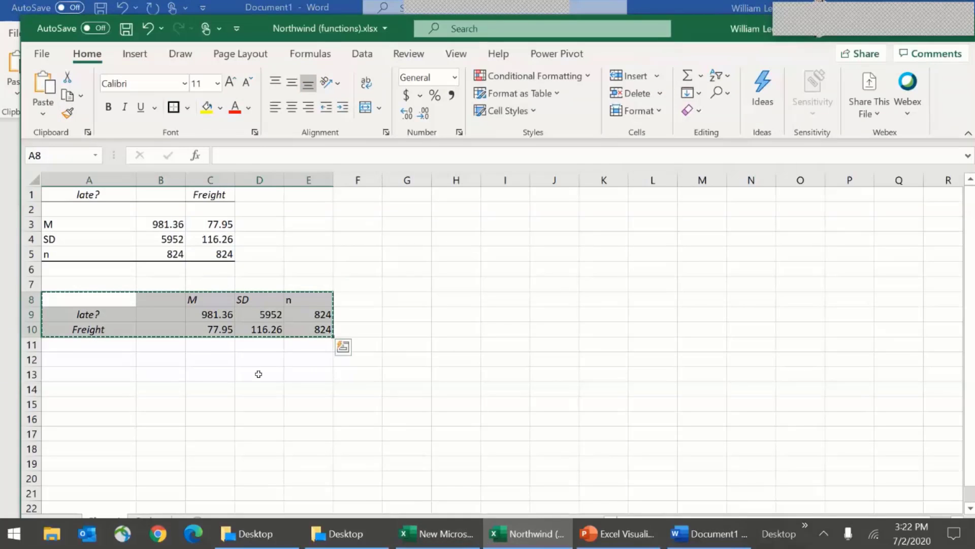
click(676, 540)
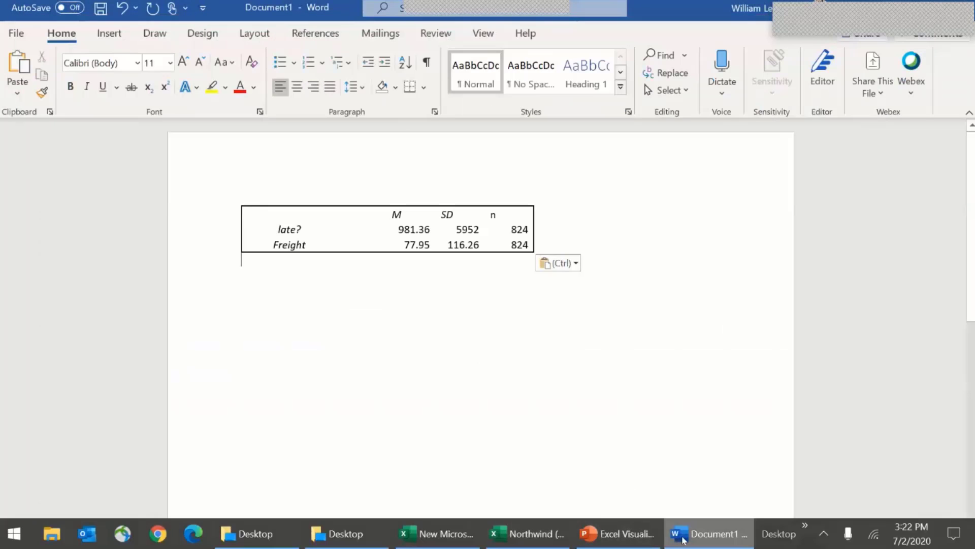
Increase the font size of the late? mean, 981.36, in the pasted Word table by one increment
click(405, 228)
double_click(407, 231)
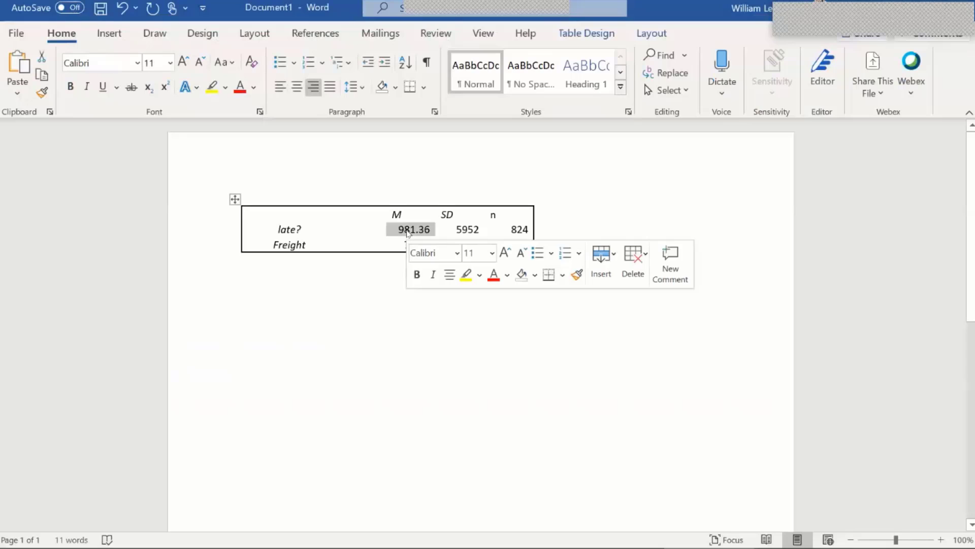
click(504, 254)
click(405, 311)
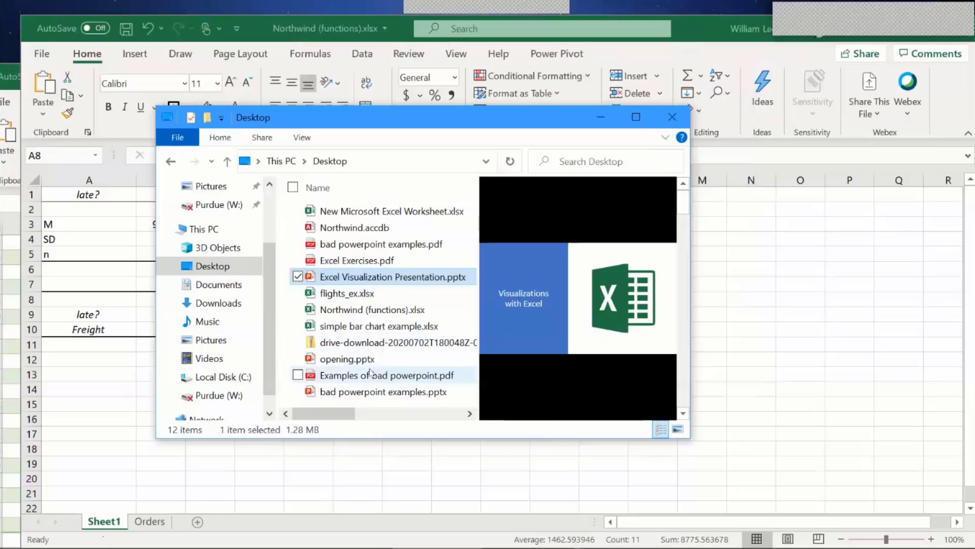
Open bad powerpoint examples.pptx, copy the Arrival Delays to ATL chart from slide 6, and paste it below the table in the Word document
click(370, 375)
click(362, 391)
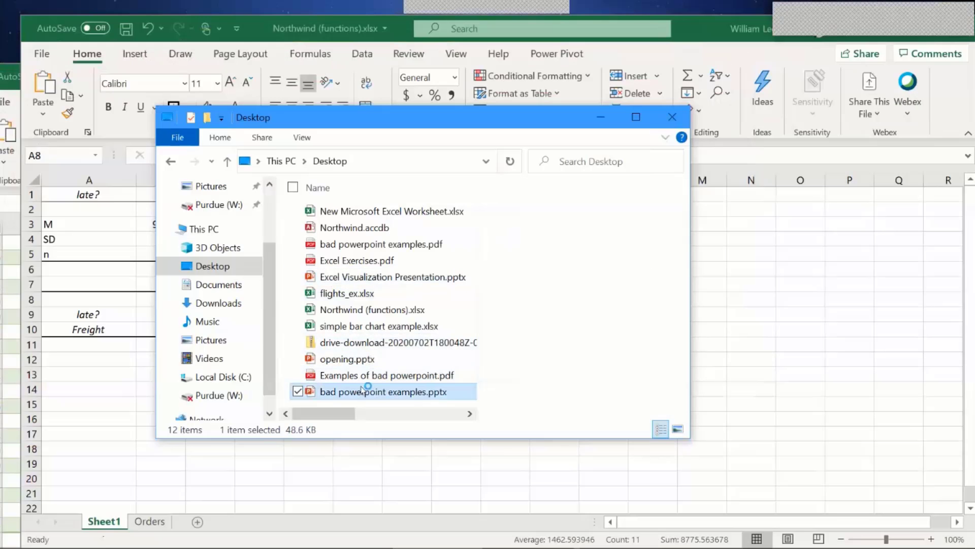
double_click(362, 391)
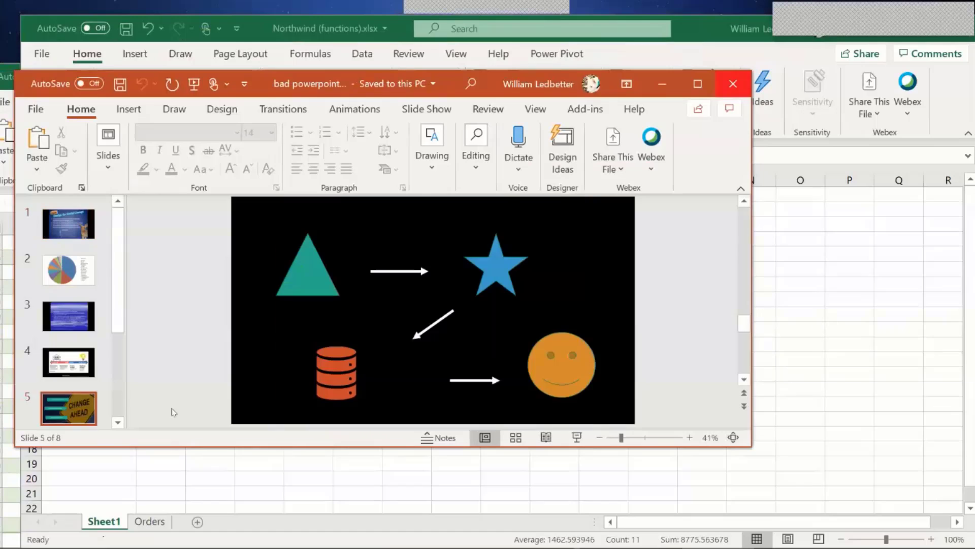
scroll(172, 412, down, 2)
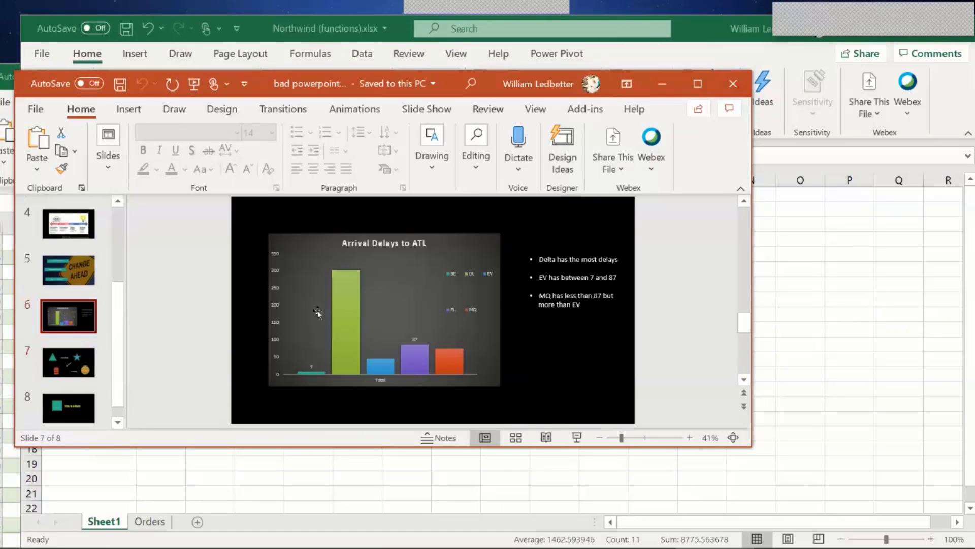
click(316, 239)
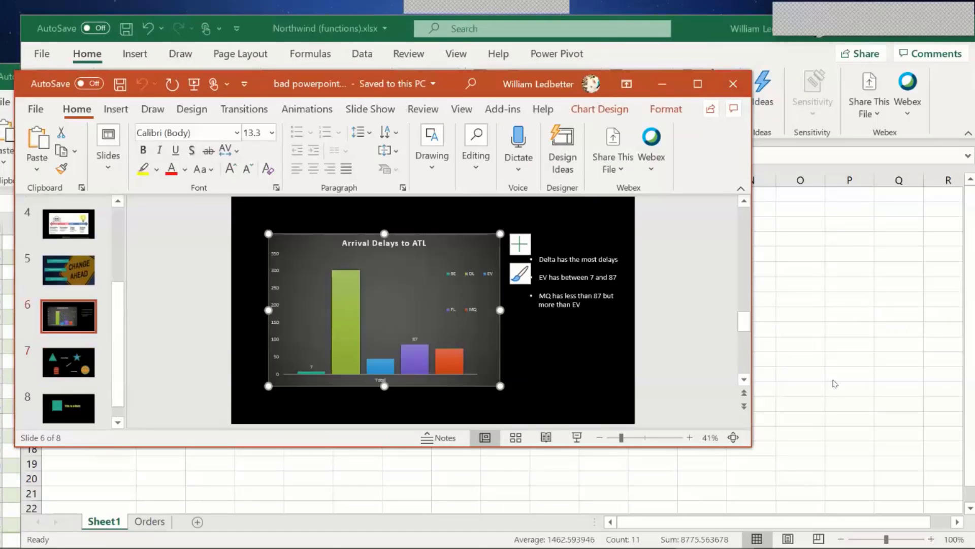
click(641, 534)
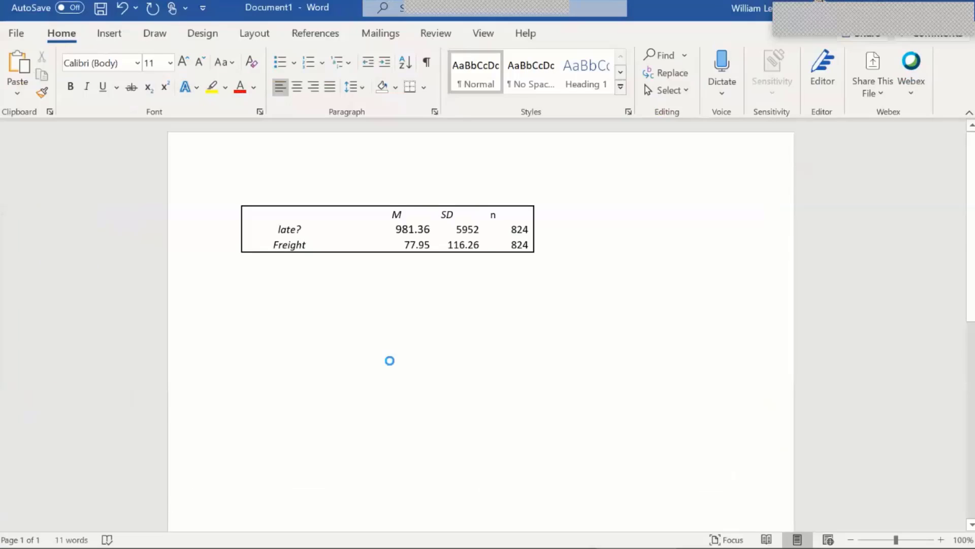
key(ctrl+v)
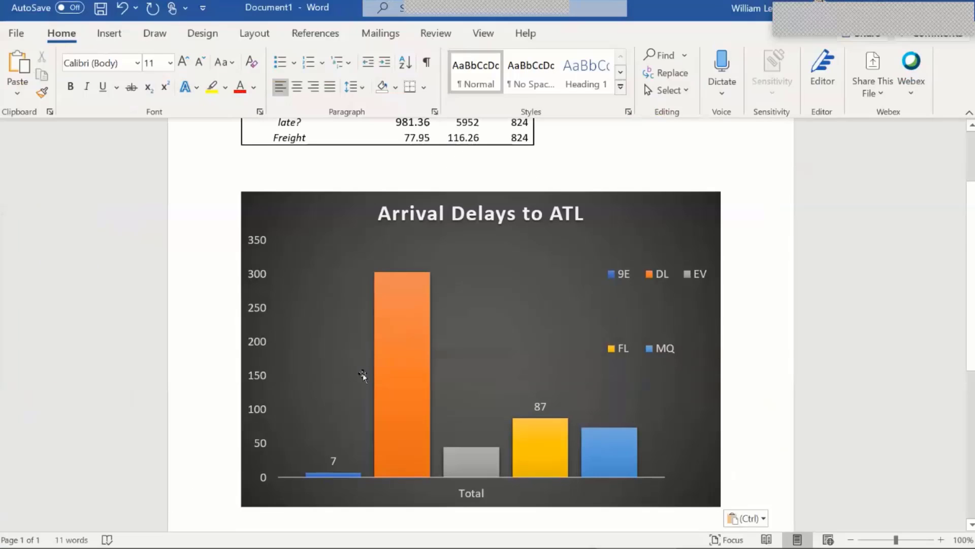
Replace the dark style of the pasted Arrival Delays to ATL chart with the plain white first chart style
click(336, 242)
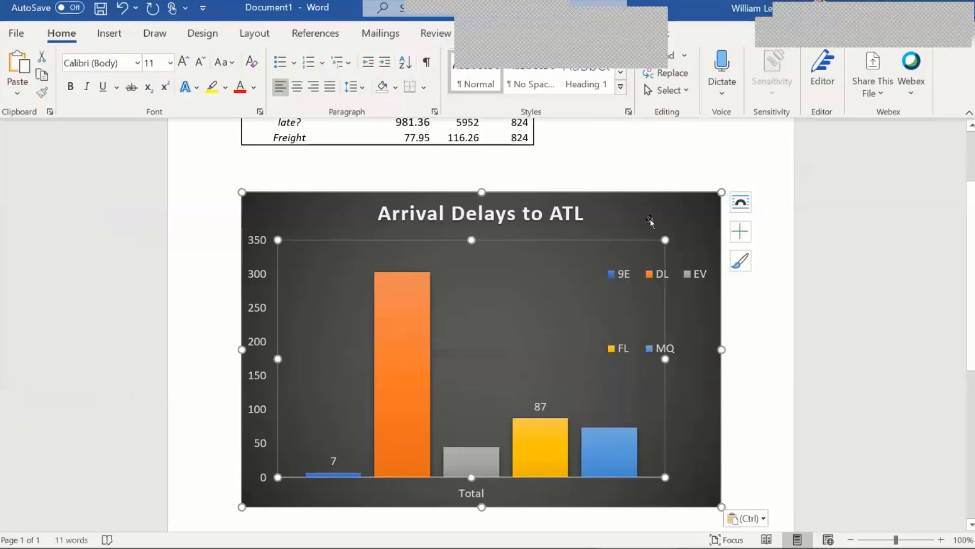
click(739, 263)
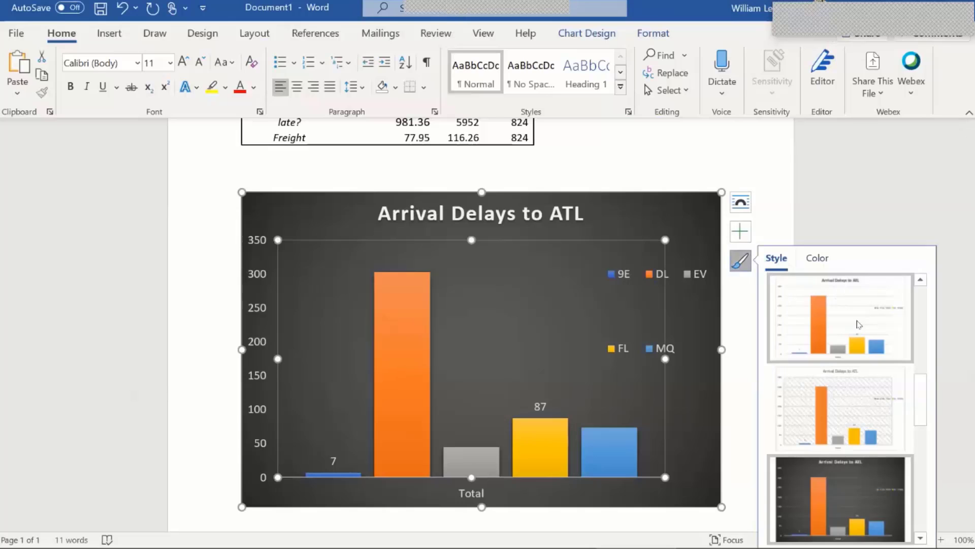
scroll(853, 388, down, 3)
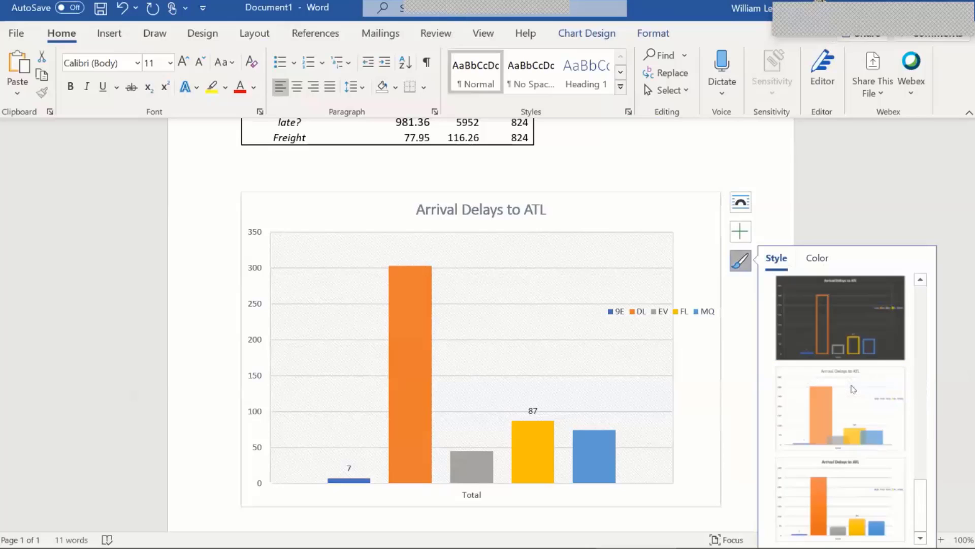
scroll(854, 389, up, 3)
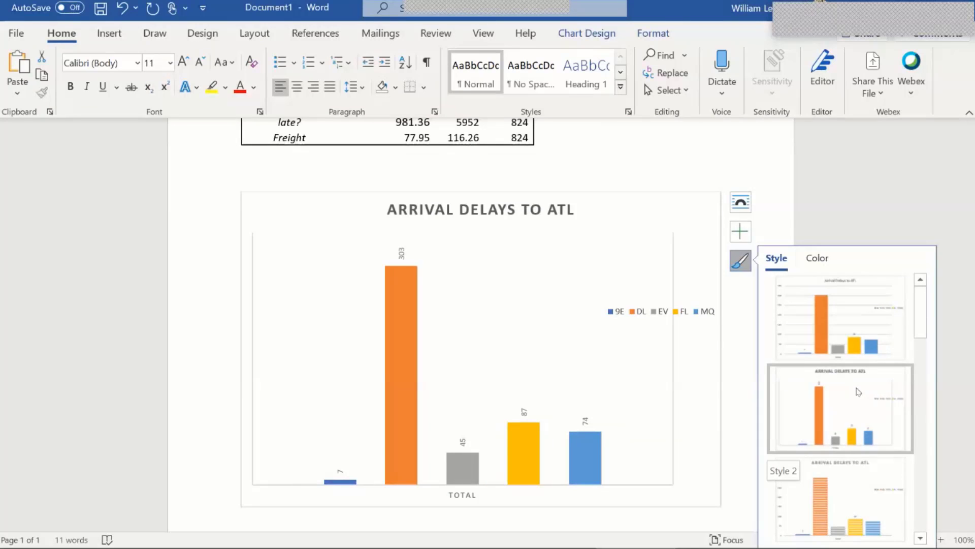
click(857, 345)
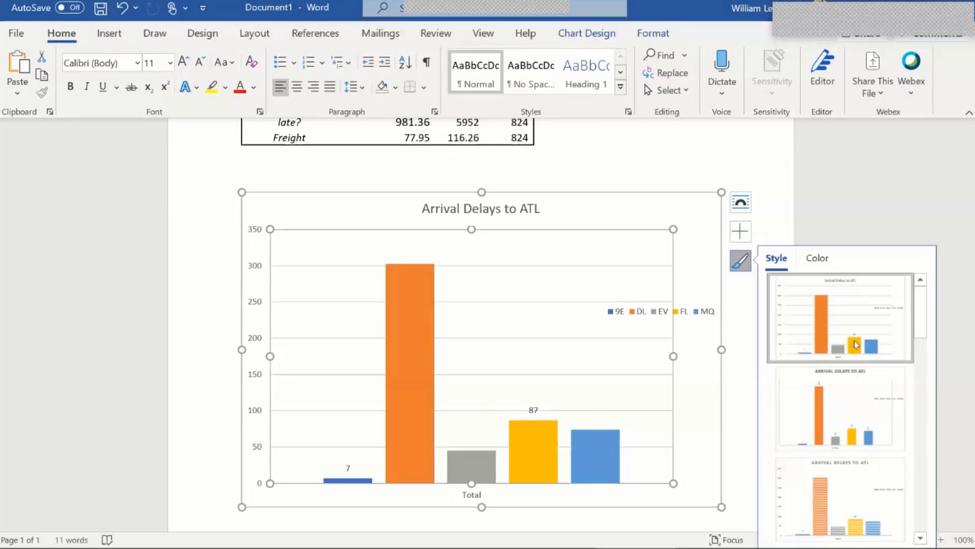
Add a primary vertical axis title reading "Minutes Delayed" to the Arrival Delays to ATL chart
click(643, 311)
click(631, 310)
click(609, 311)
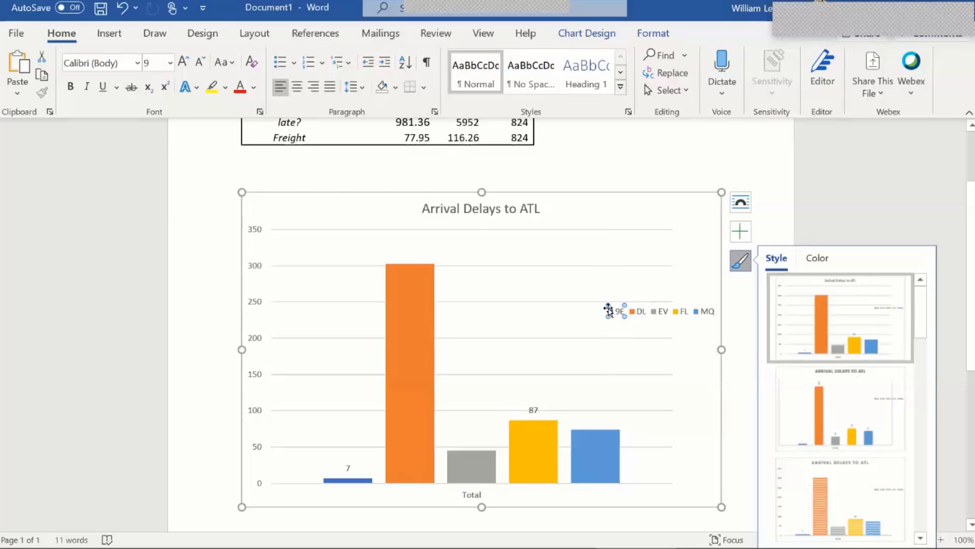
click(261, 347)
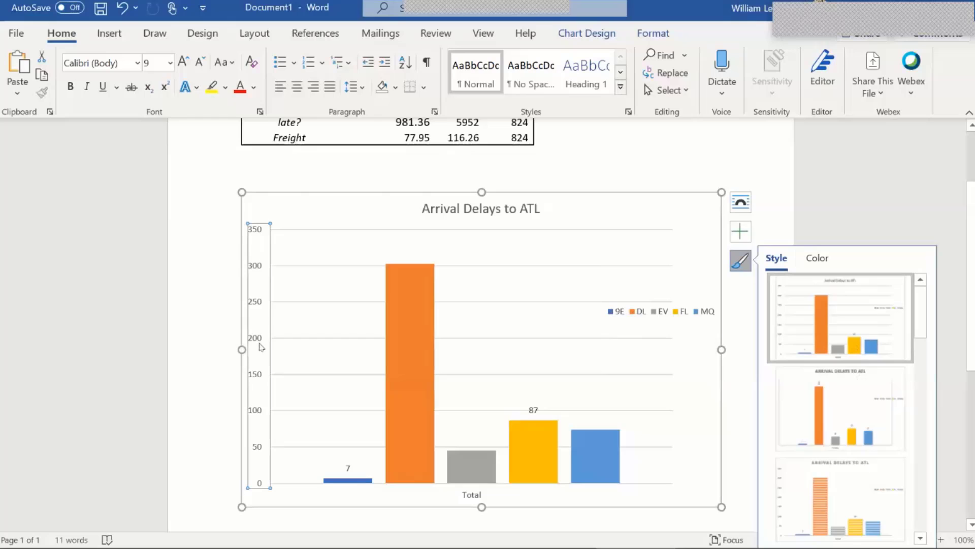
click(598, 33)
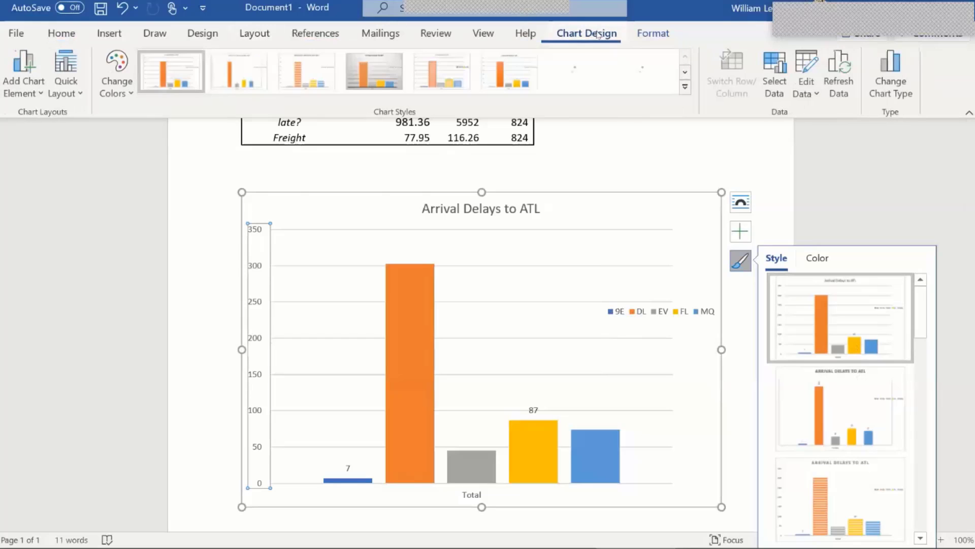
click(26, 86)
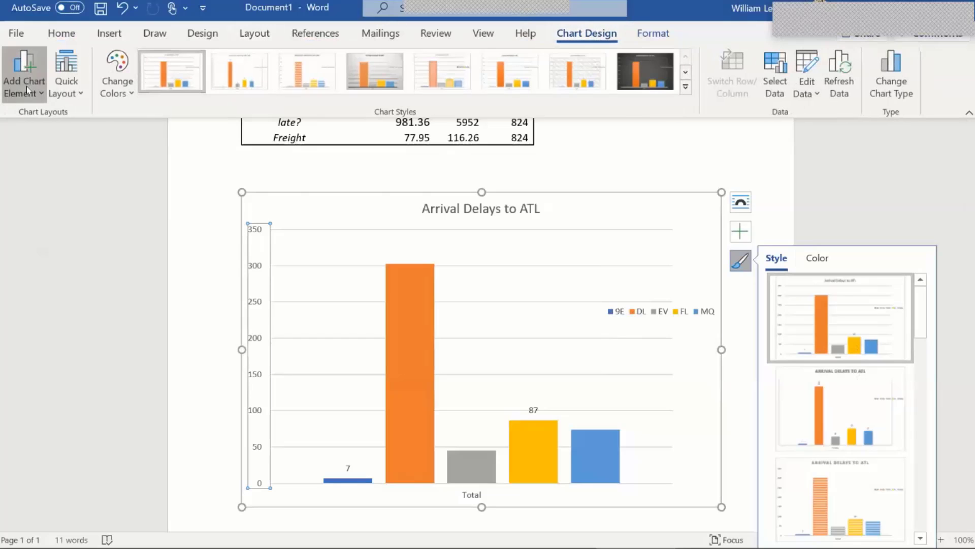
mouse_move(36, 139)
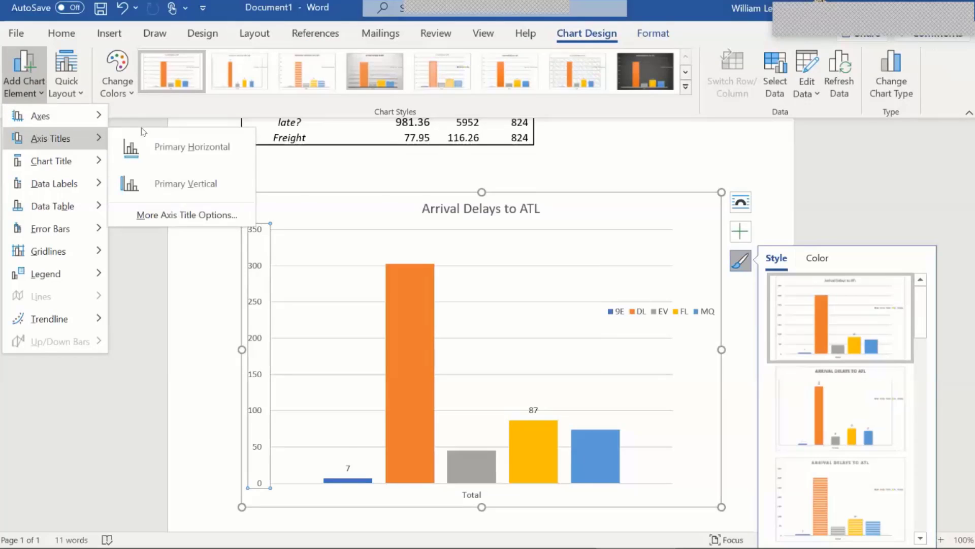
click(159, 182)
text(Mi)
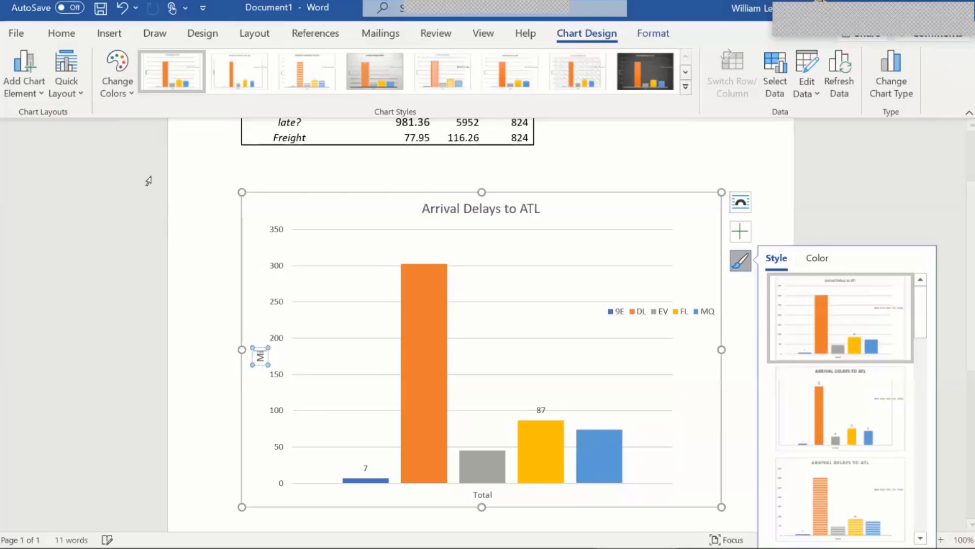
text(nutes Delayed)
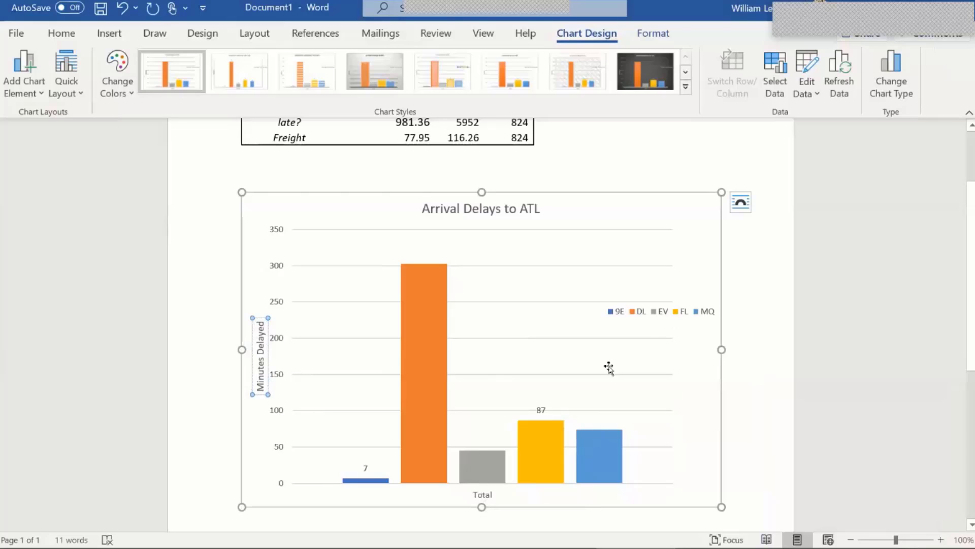
Reposition the chart legend at the bottom, below the horizontal axis
click(647, 311)
click(27, 76)
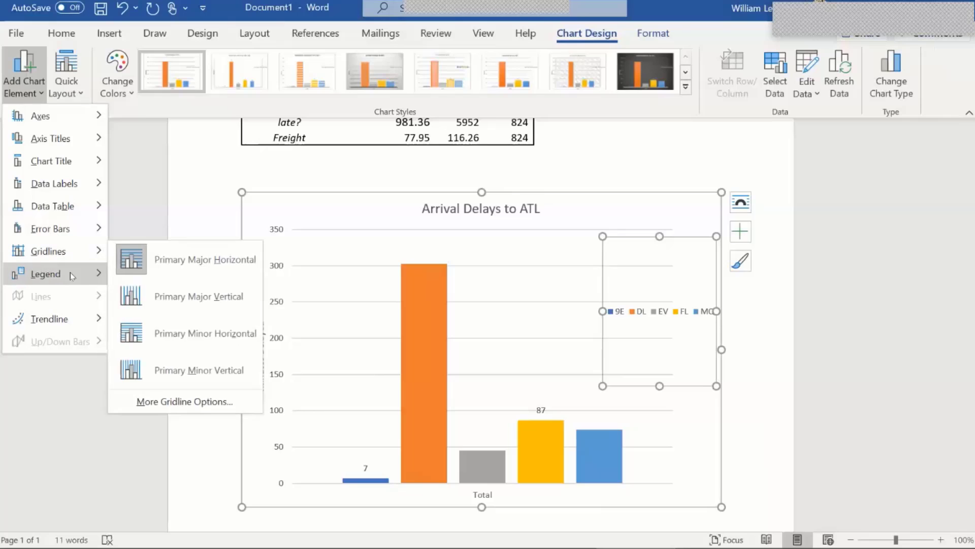
mouse_move(71, 274)
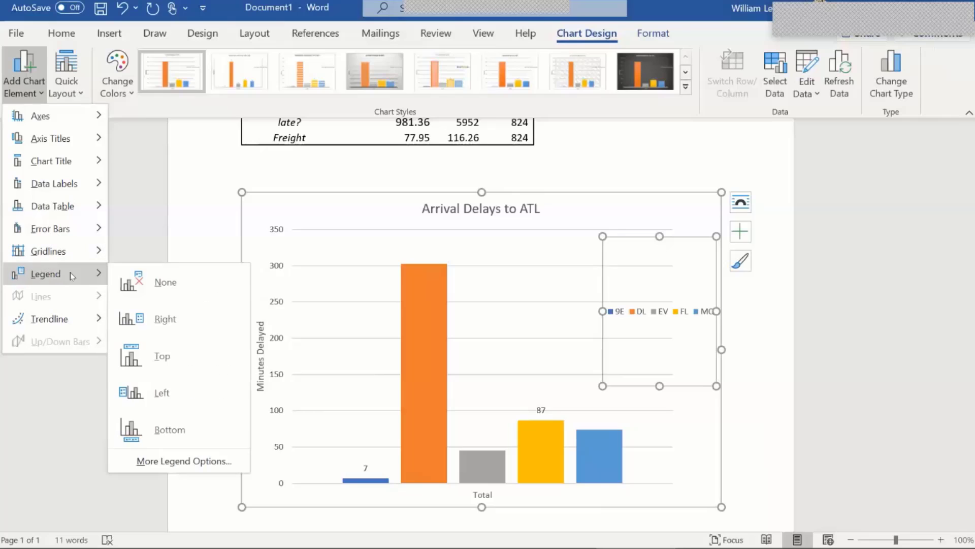
click(193, 429)
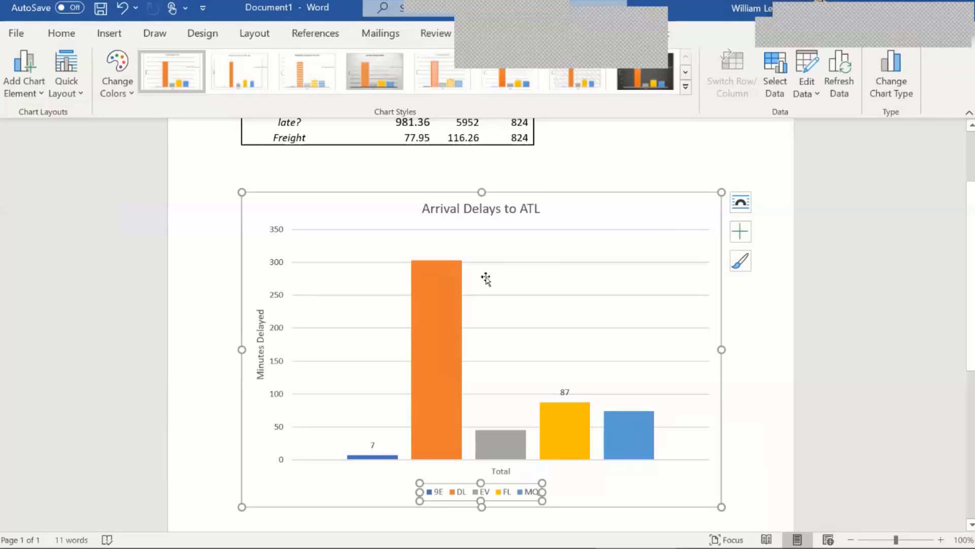
Delete the chart's horizontal gridlines and apply the third chart style with horizontally striped columns
click(524, 263)
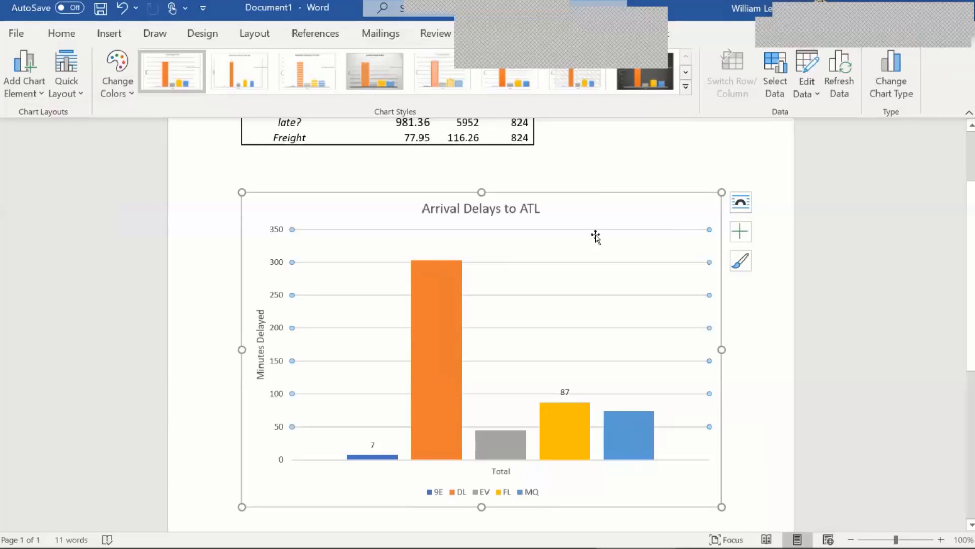
key(Delete)
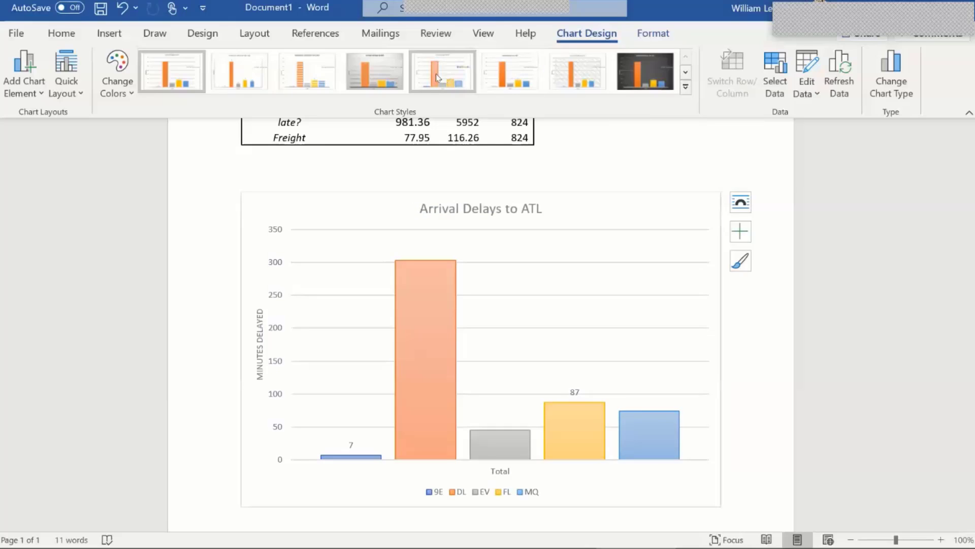
click(303, 85)
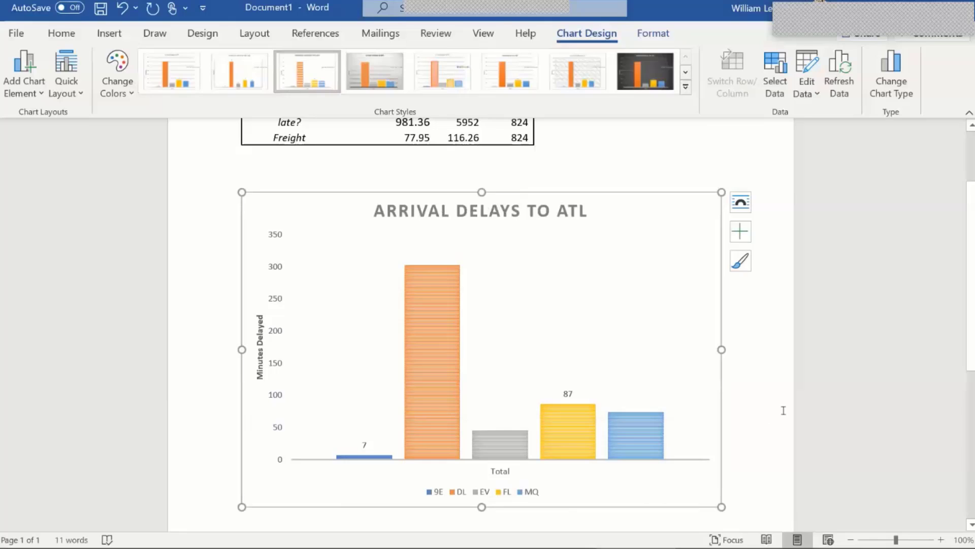
Switch to the Northwind (functions) workbook in Excel and open the Excel Options dialog
click(556, 533)
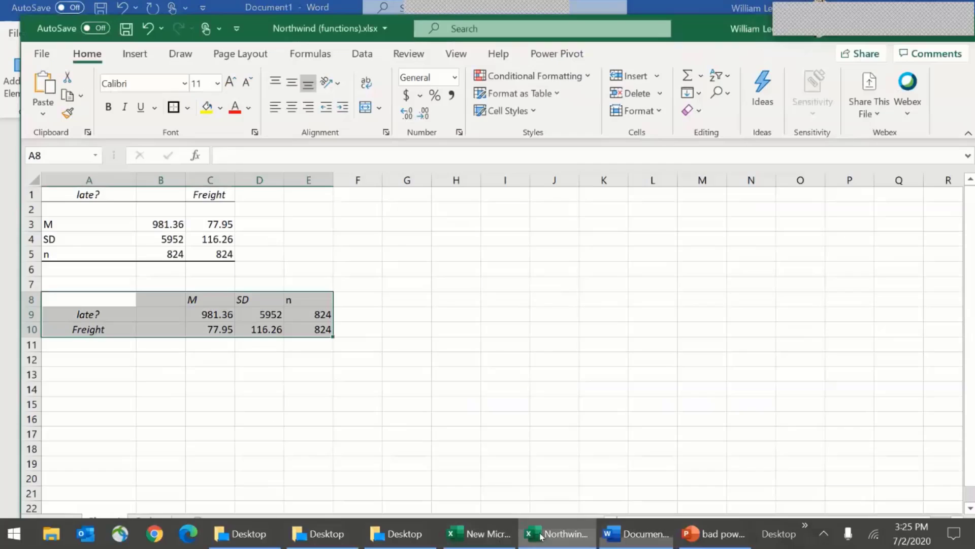
click(41, 54)
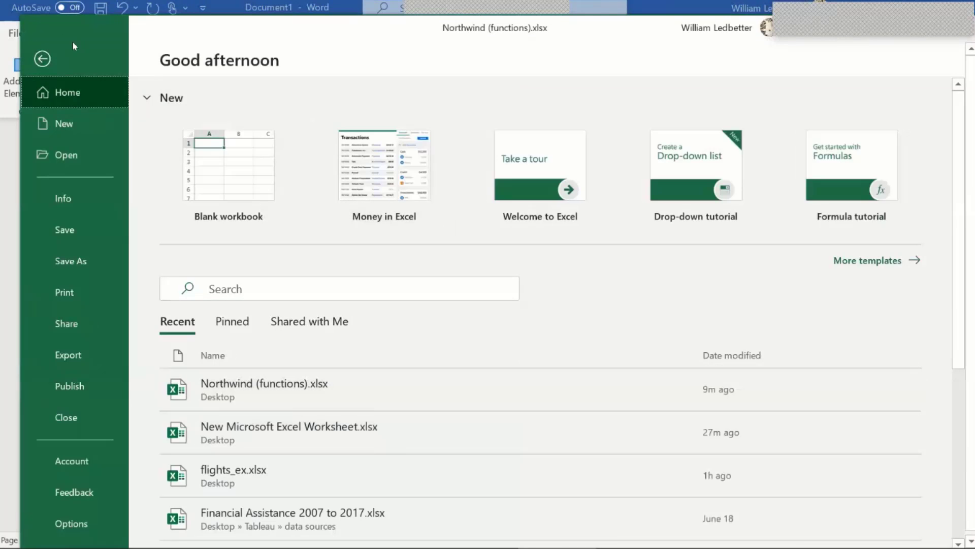
click(42, 59)
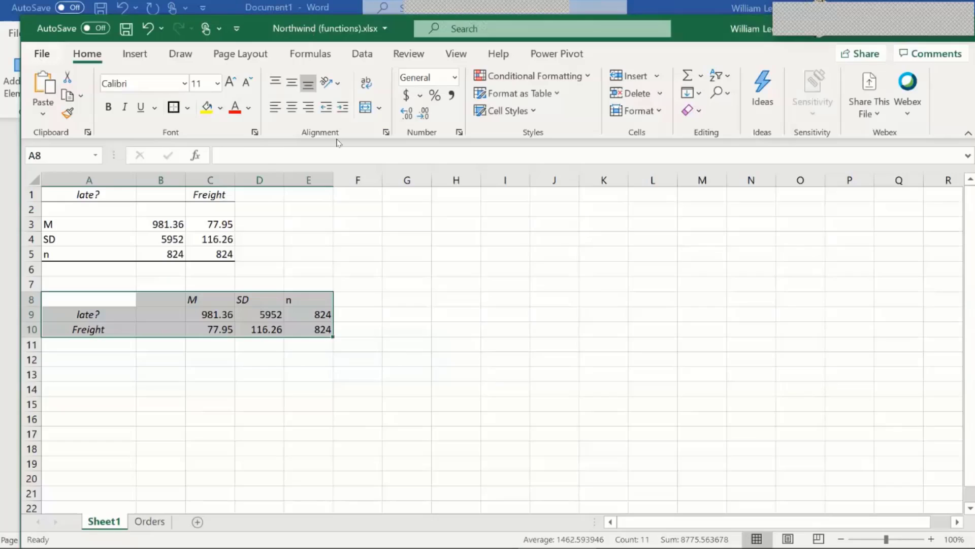
click(41, 54)
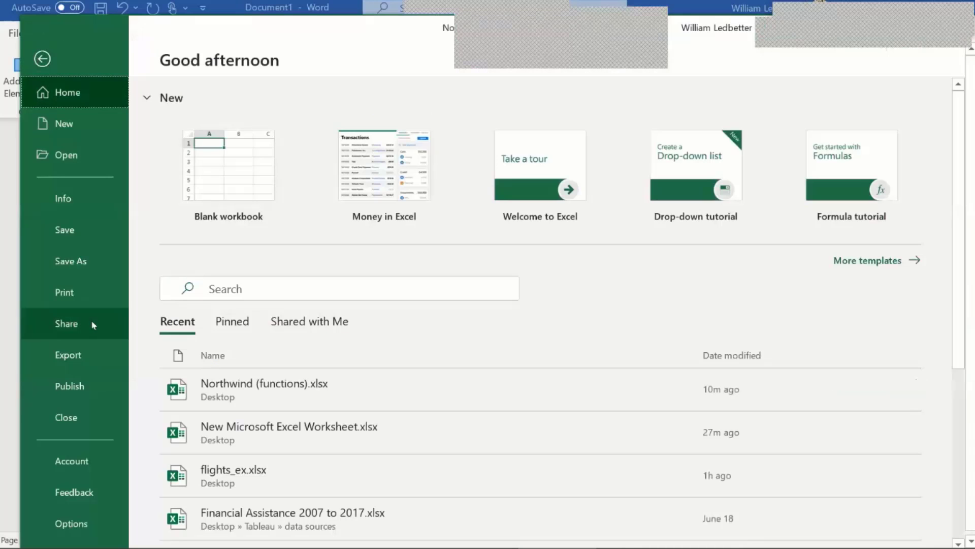
click(81, 516)
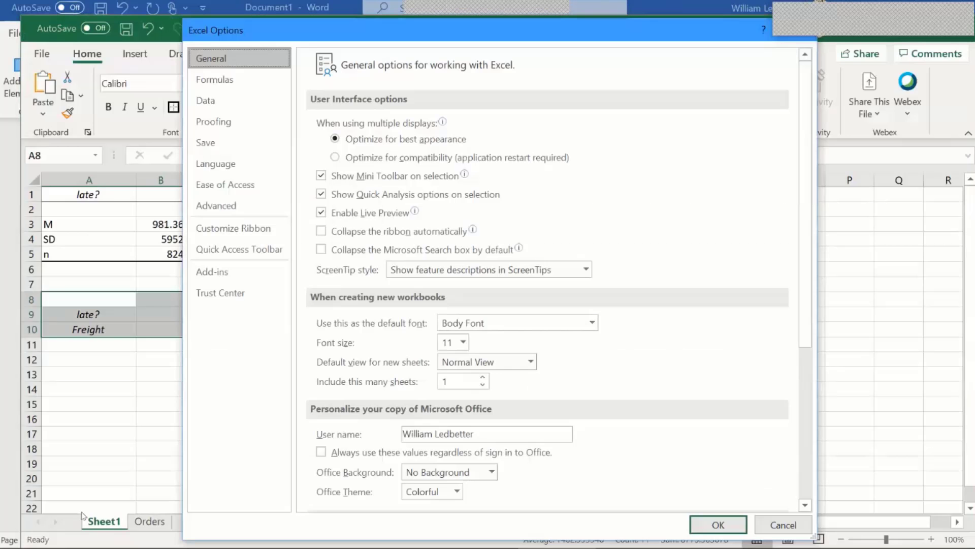
Check in the Excel Add-ins manager that Analysis ToolPak is enabled and accept the add-ins selection
click(228, 274)
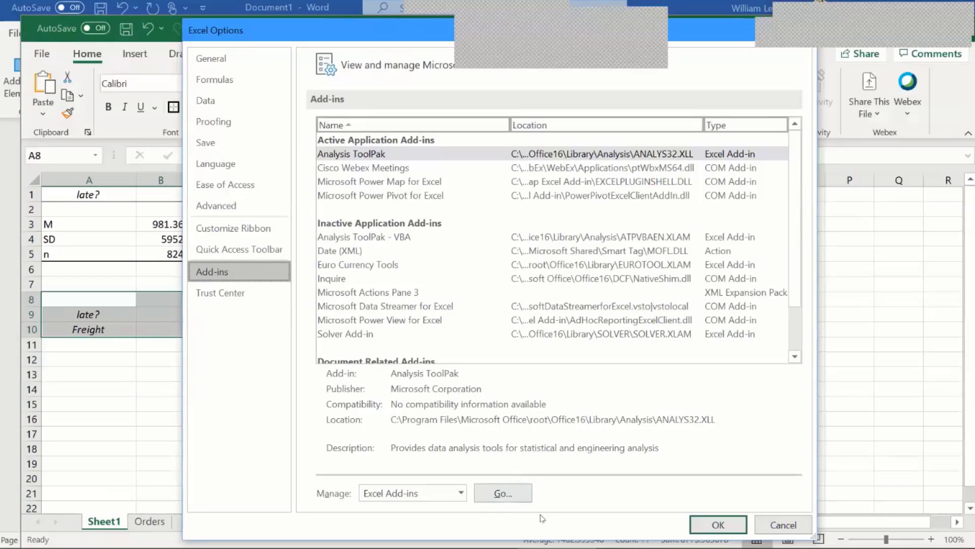
click(464, 494)
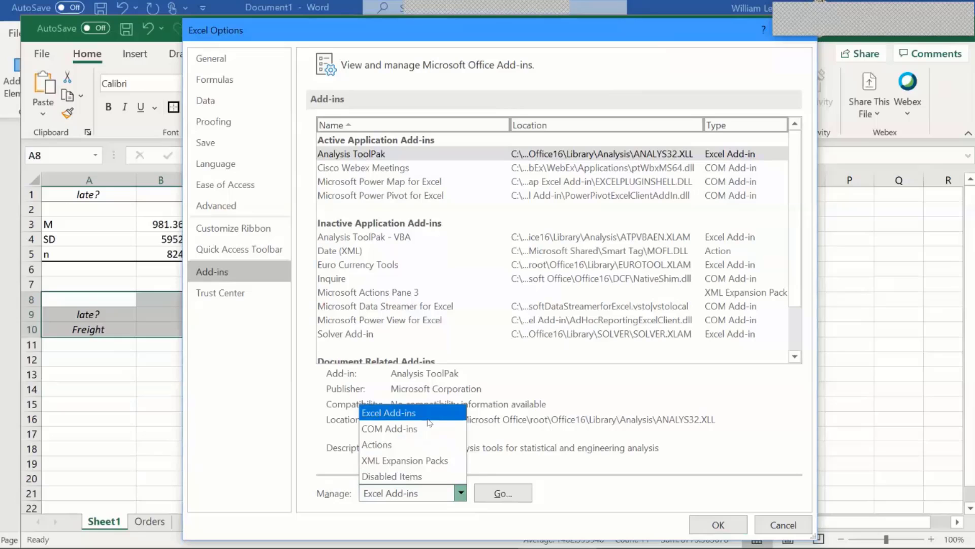
click(429, 420)
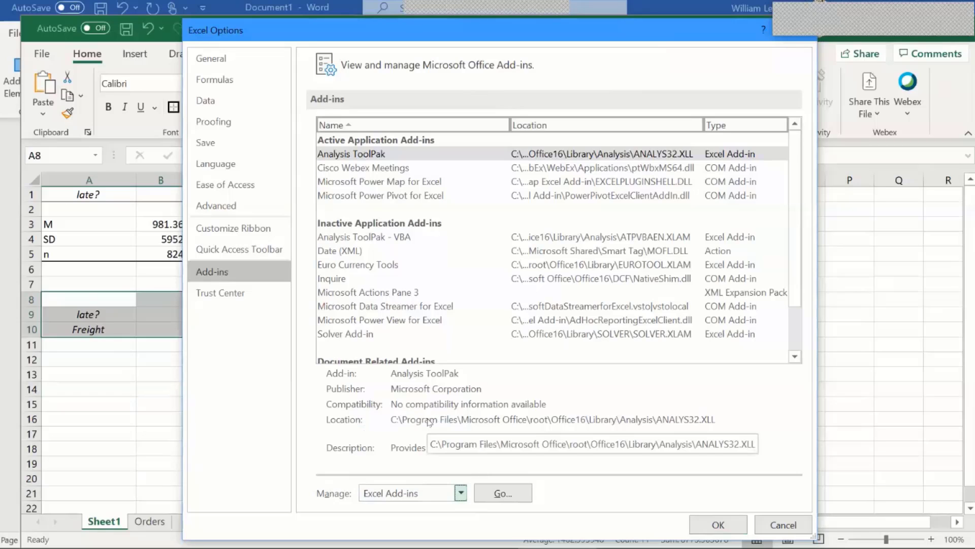
click(503, 493)
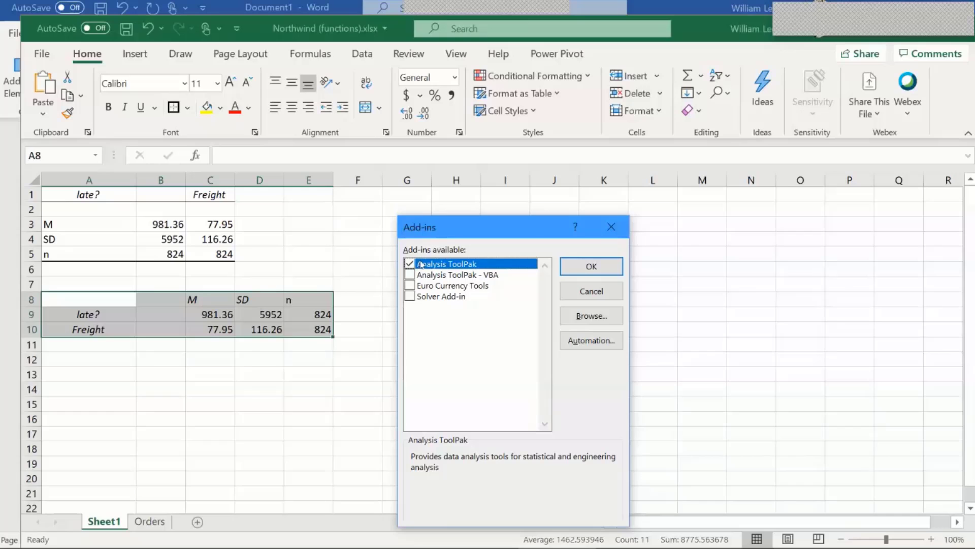
click(592, 266)
Close the Northwind (functions) workbook
click(604, 388)
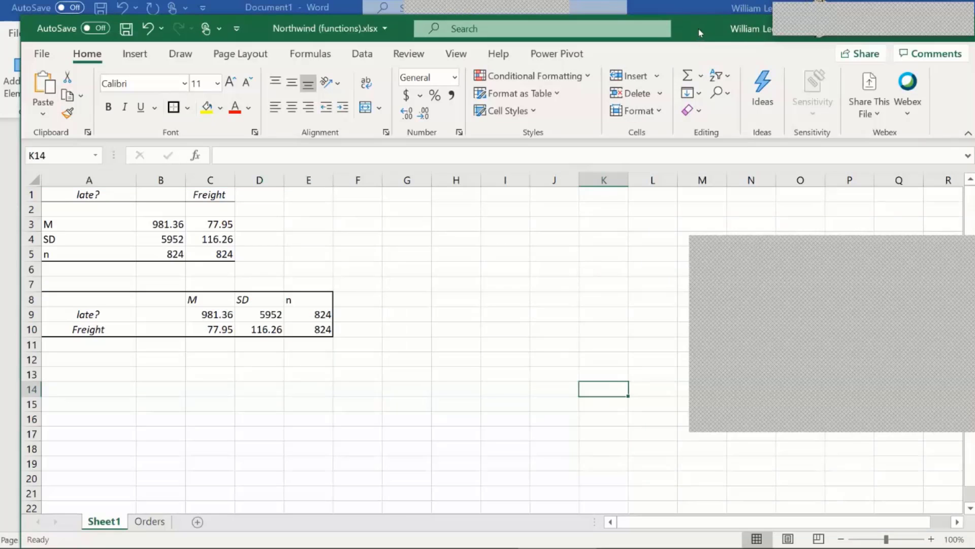
drag(703, 31, 624, 75)
click(888, 77)
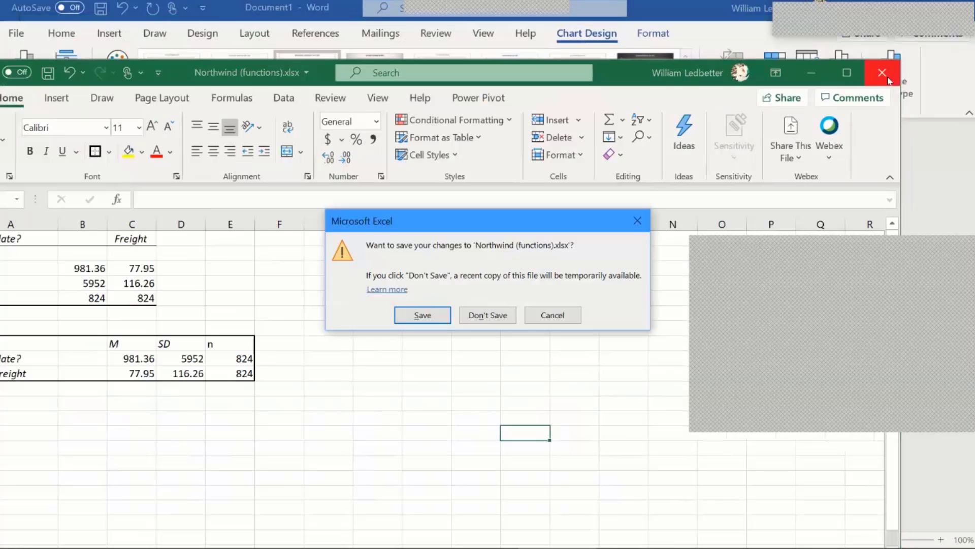